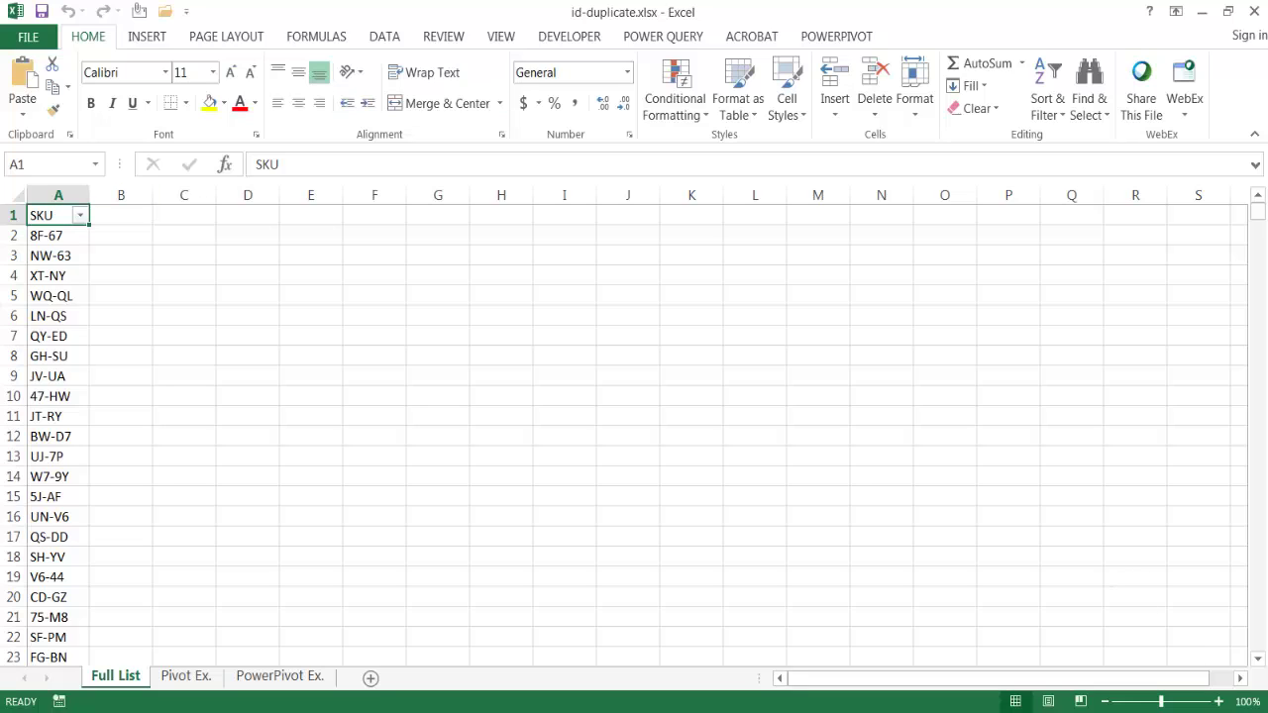
- Remove the duplicate values from the SKU column, specifying that the data has headers
click(41, 594)
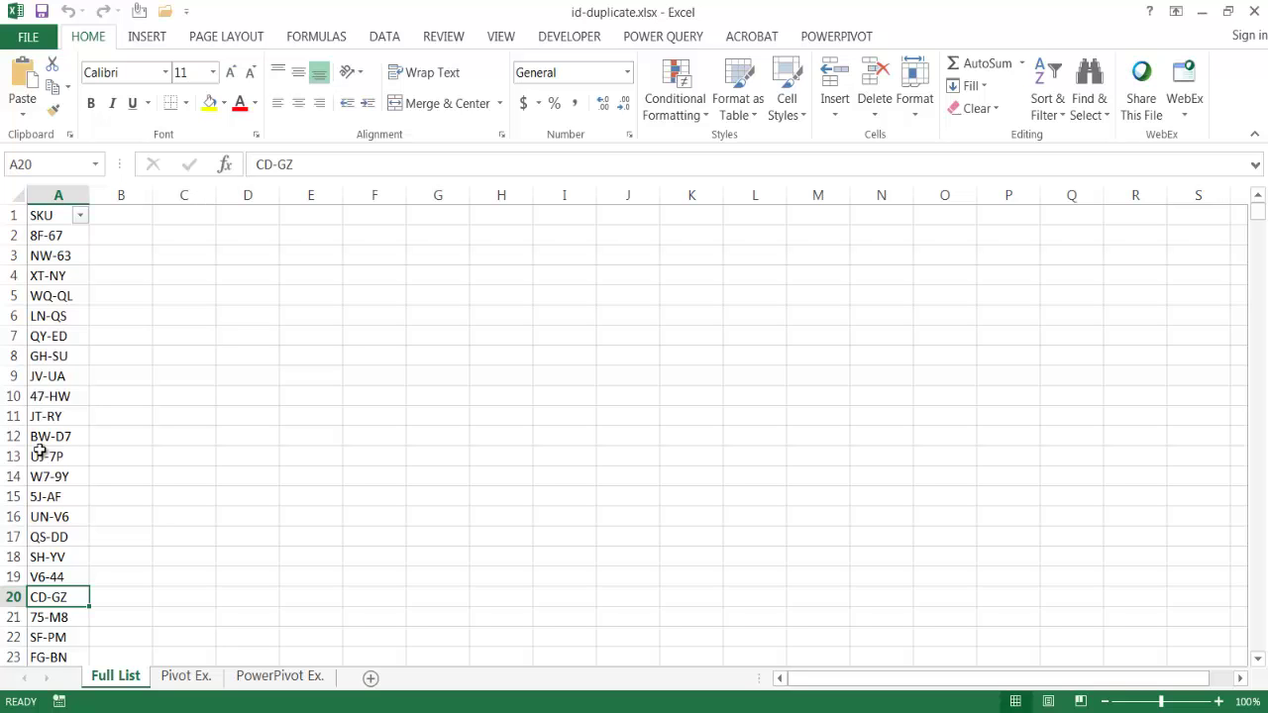
key(ctrl+Down)
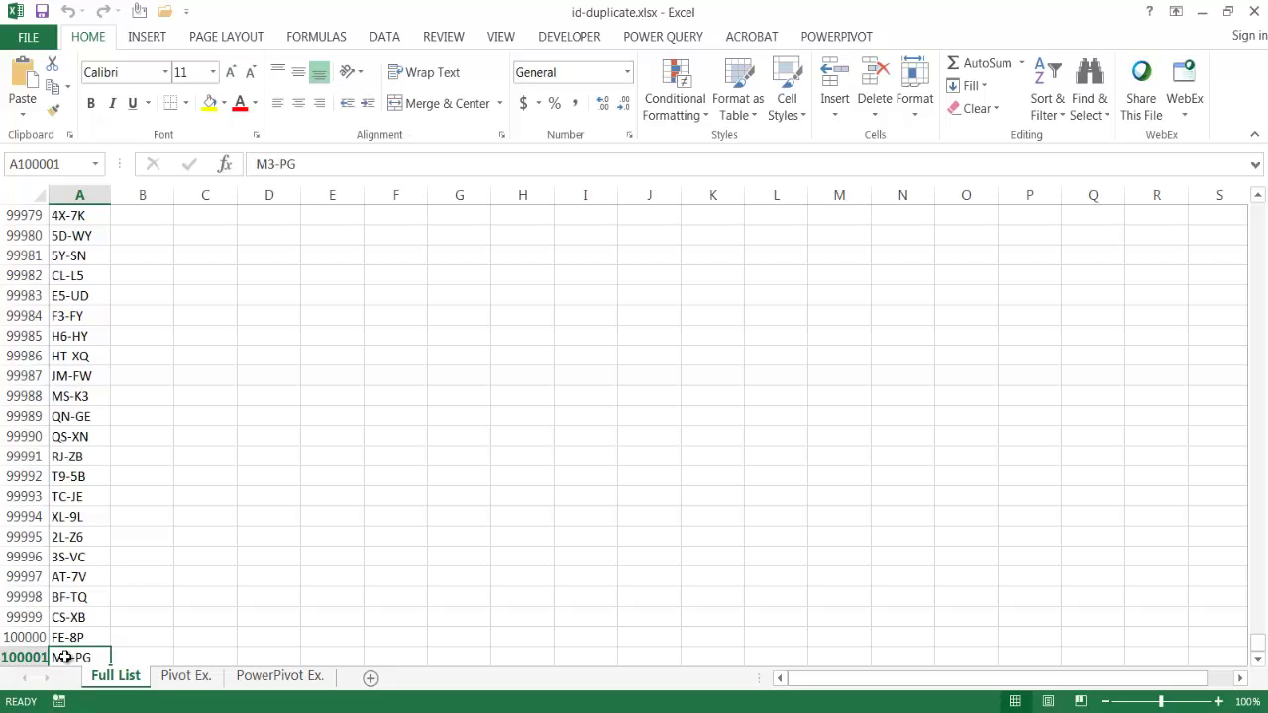
key(ctrl+Home)
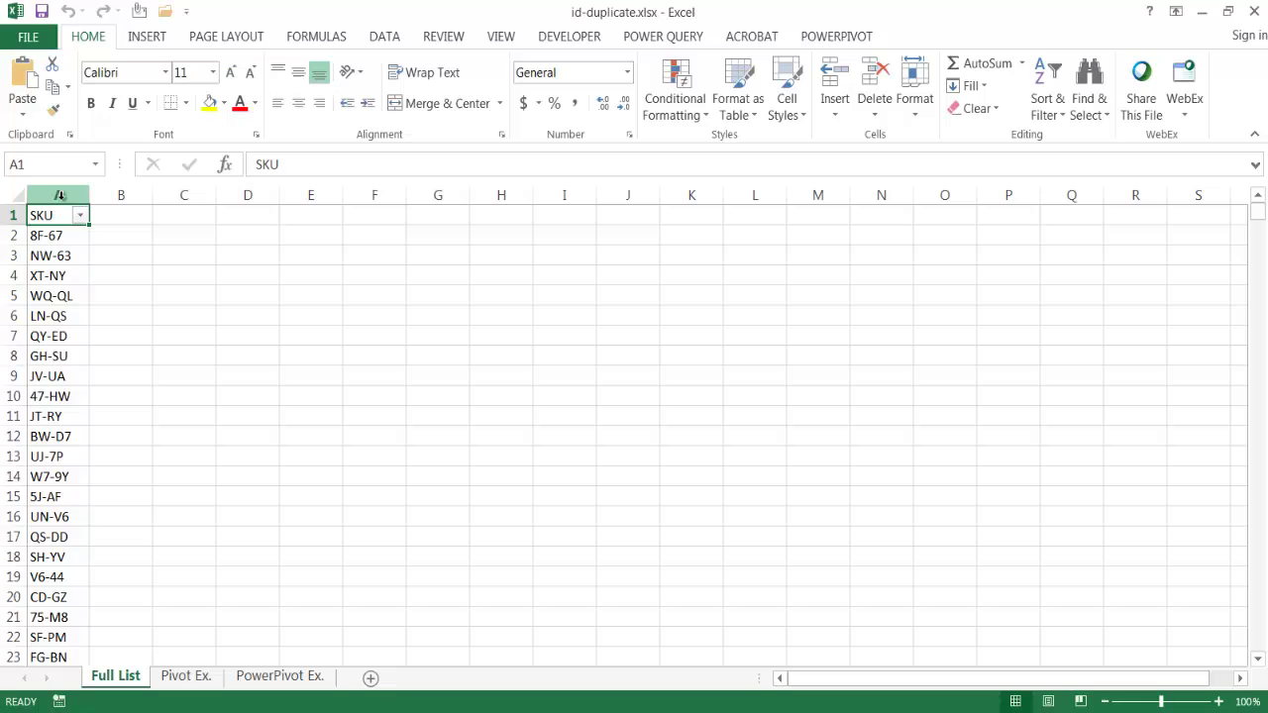
click(60, 195)
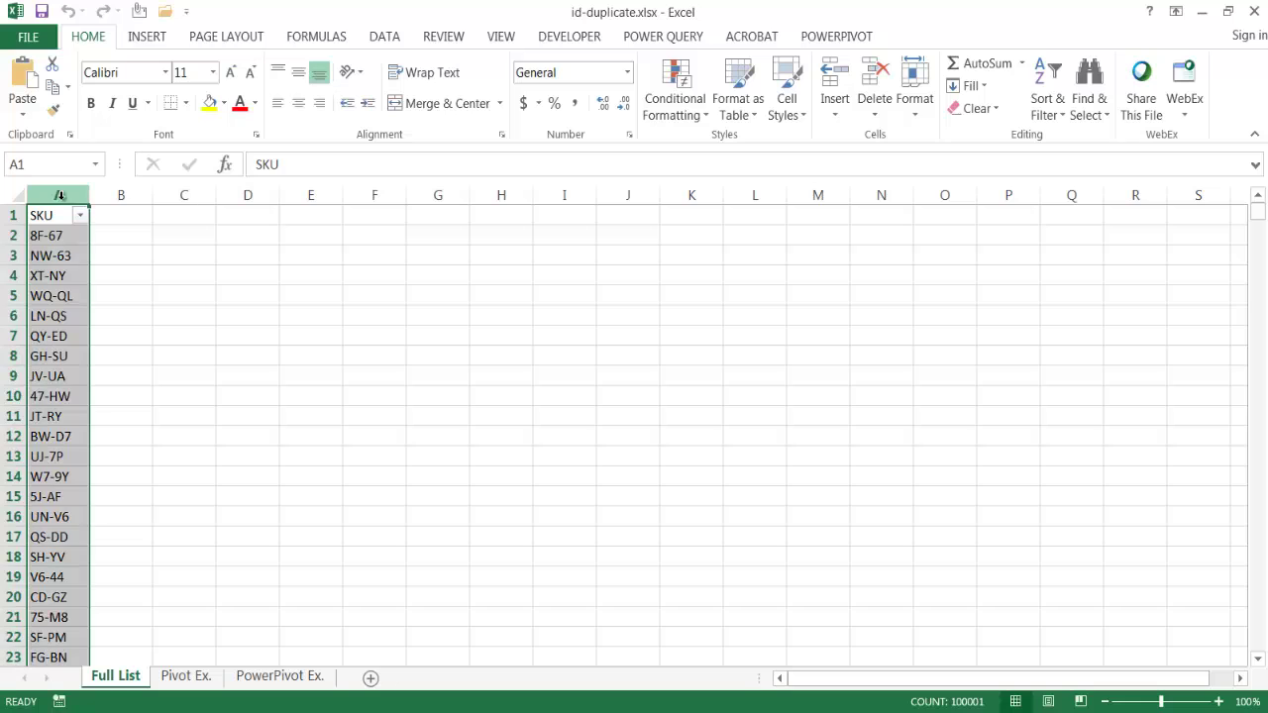
click(386, 37)
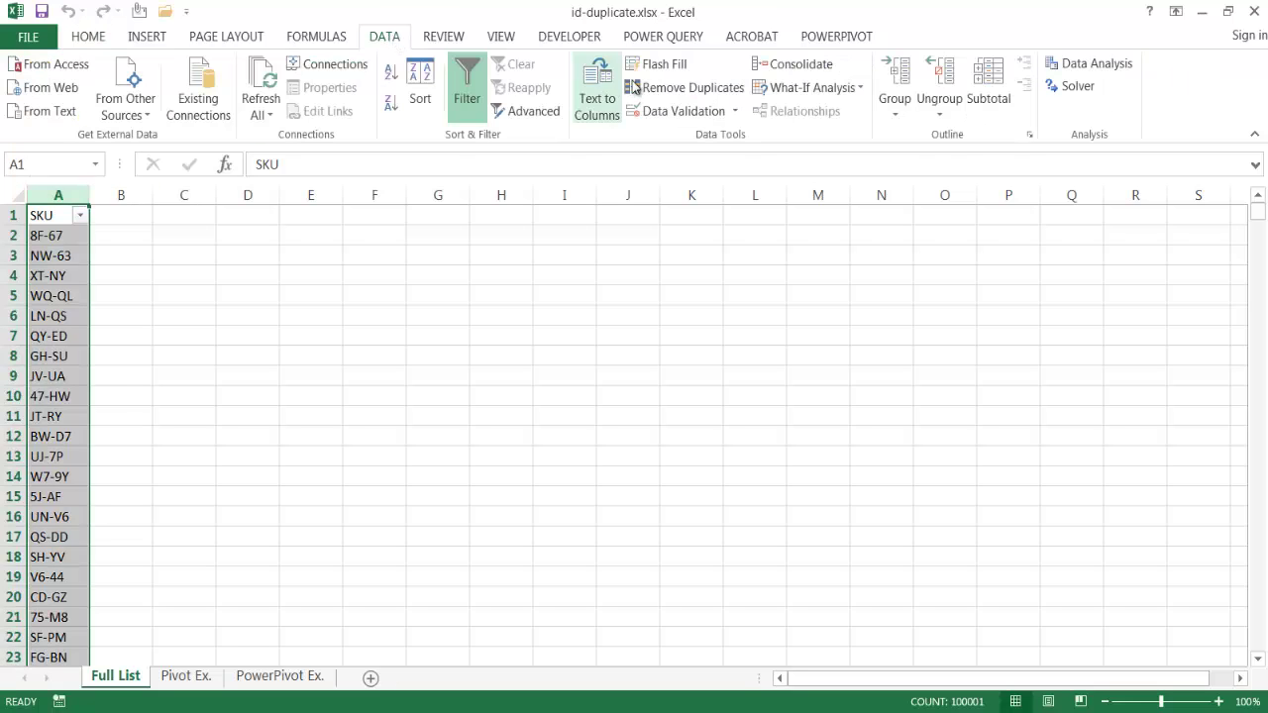
click(682, 89)
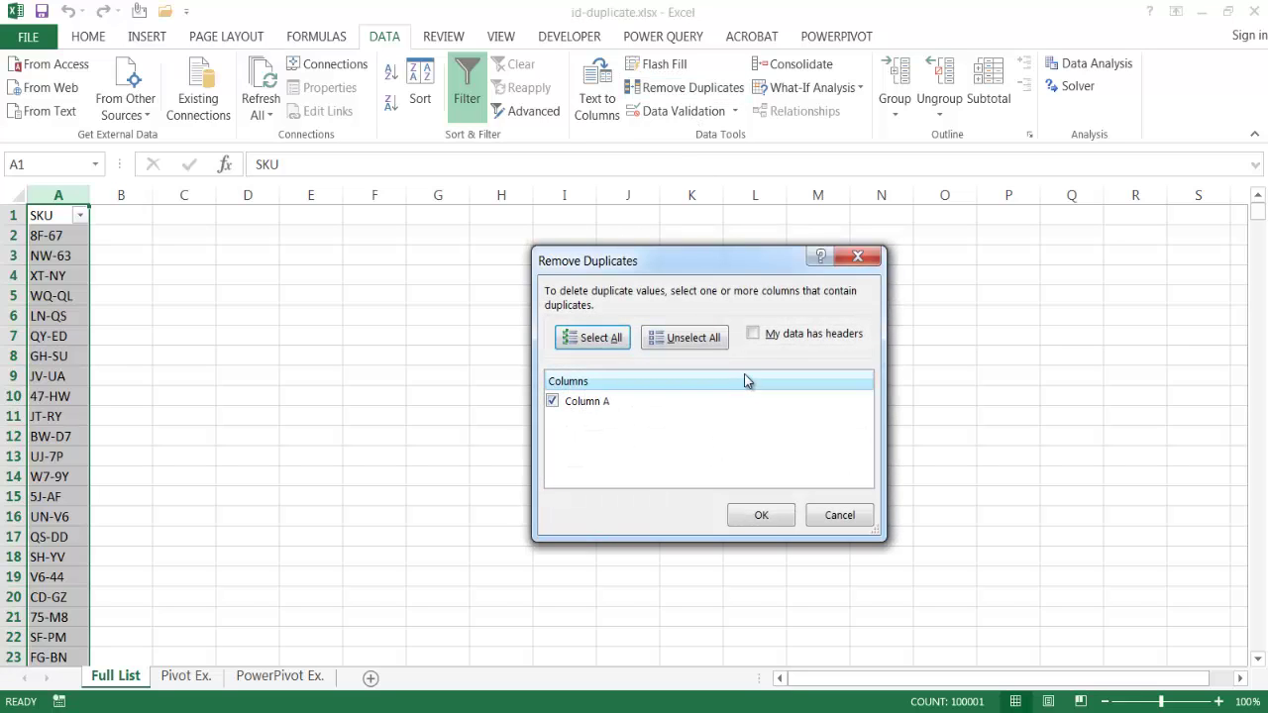
click(761, 337)
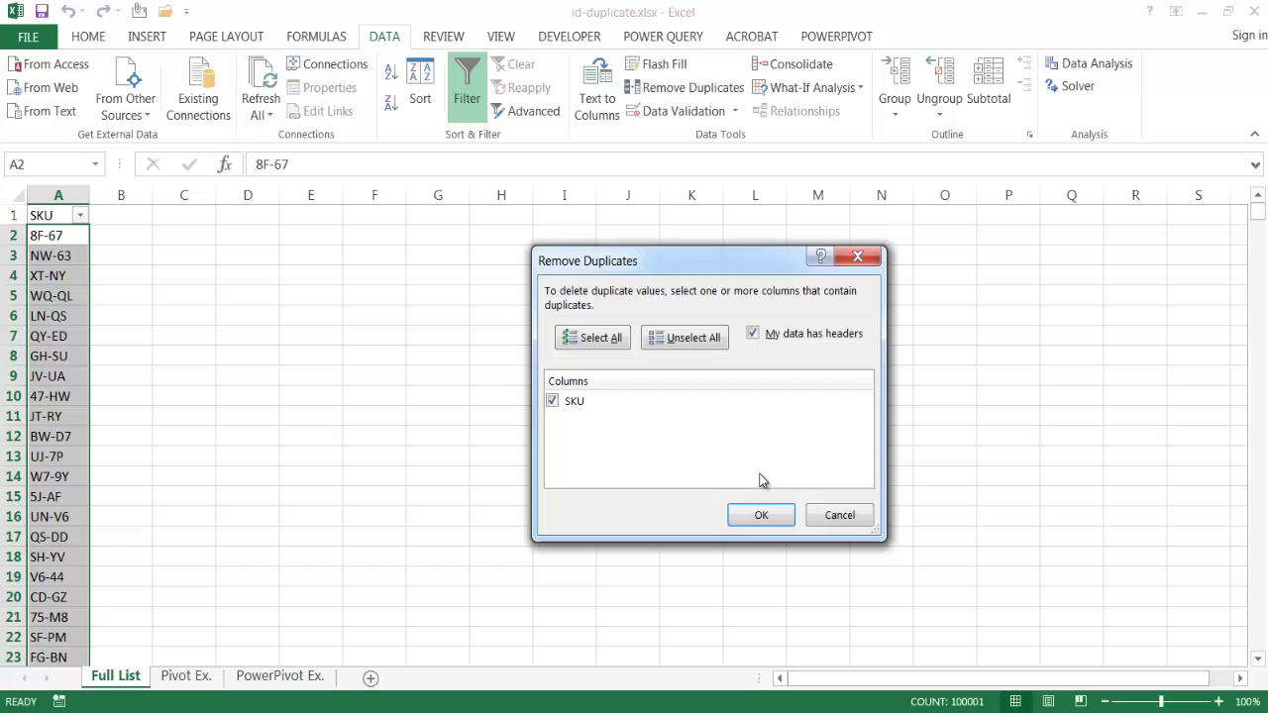
click(761, 516)
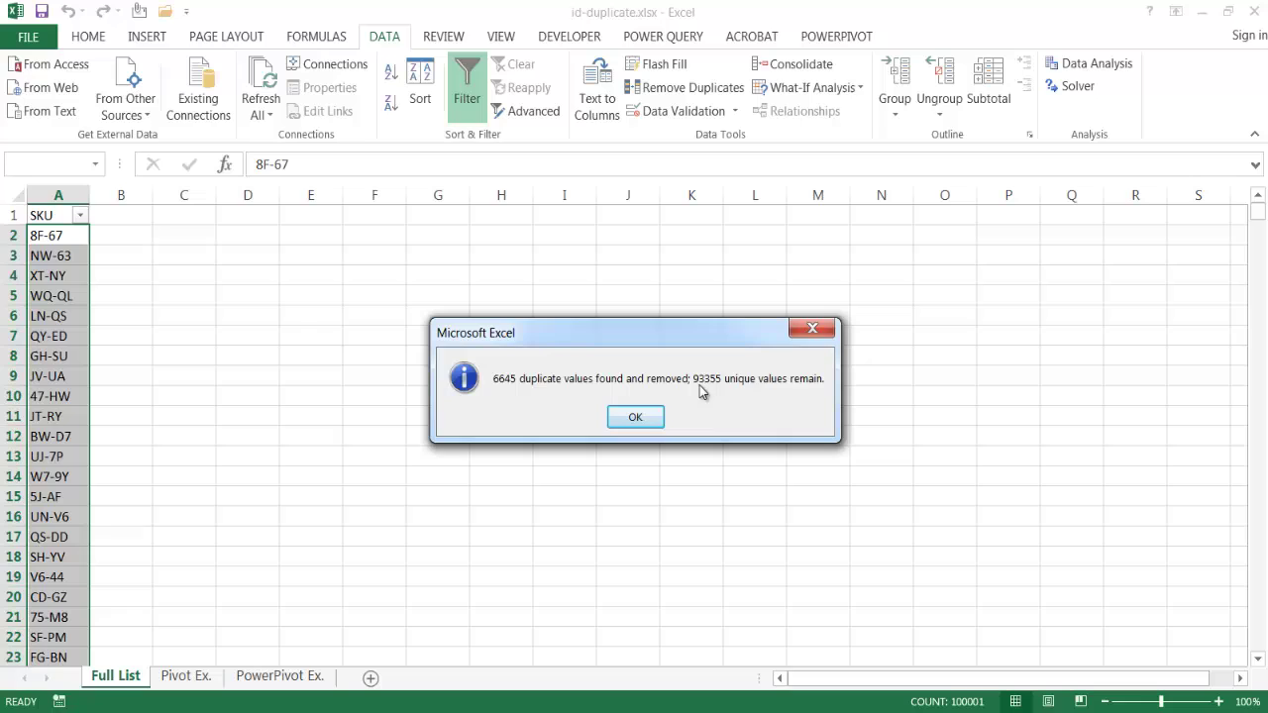
click(644, 422)
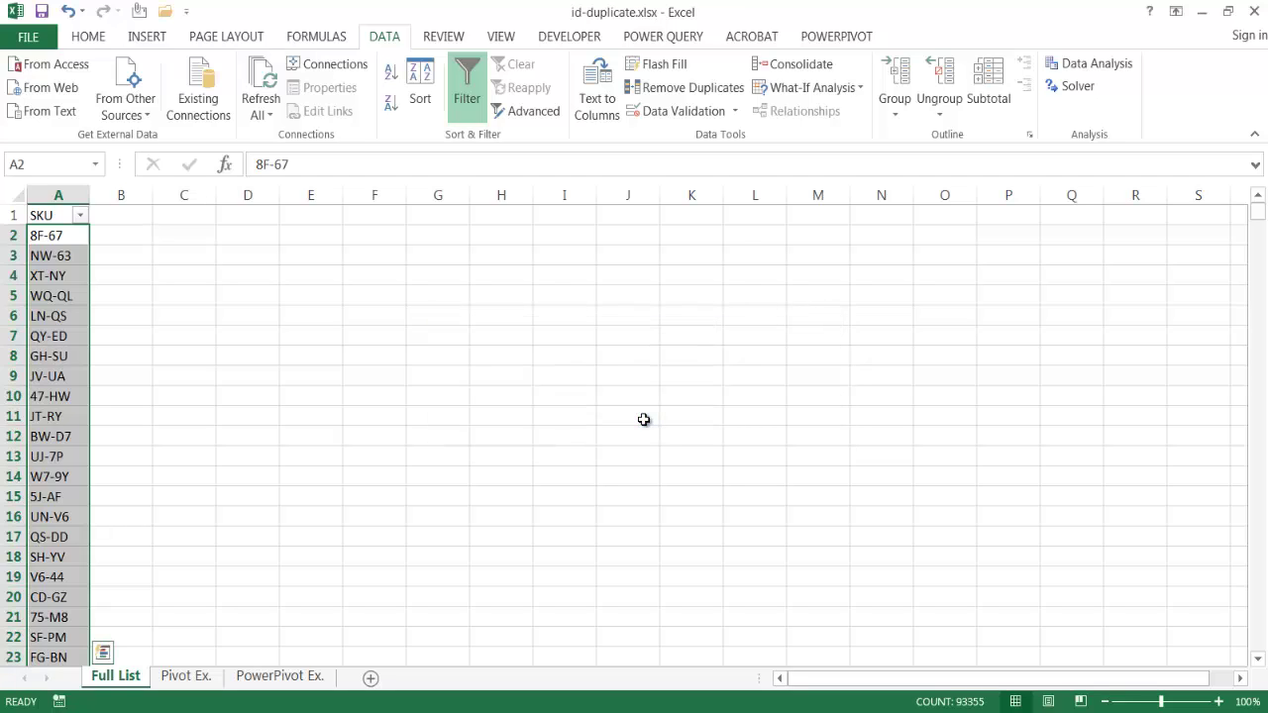
- Undo the duplicate removal, jump to the last SKU entry, and return to the header
key(ctrl+z)
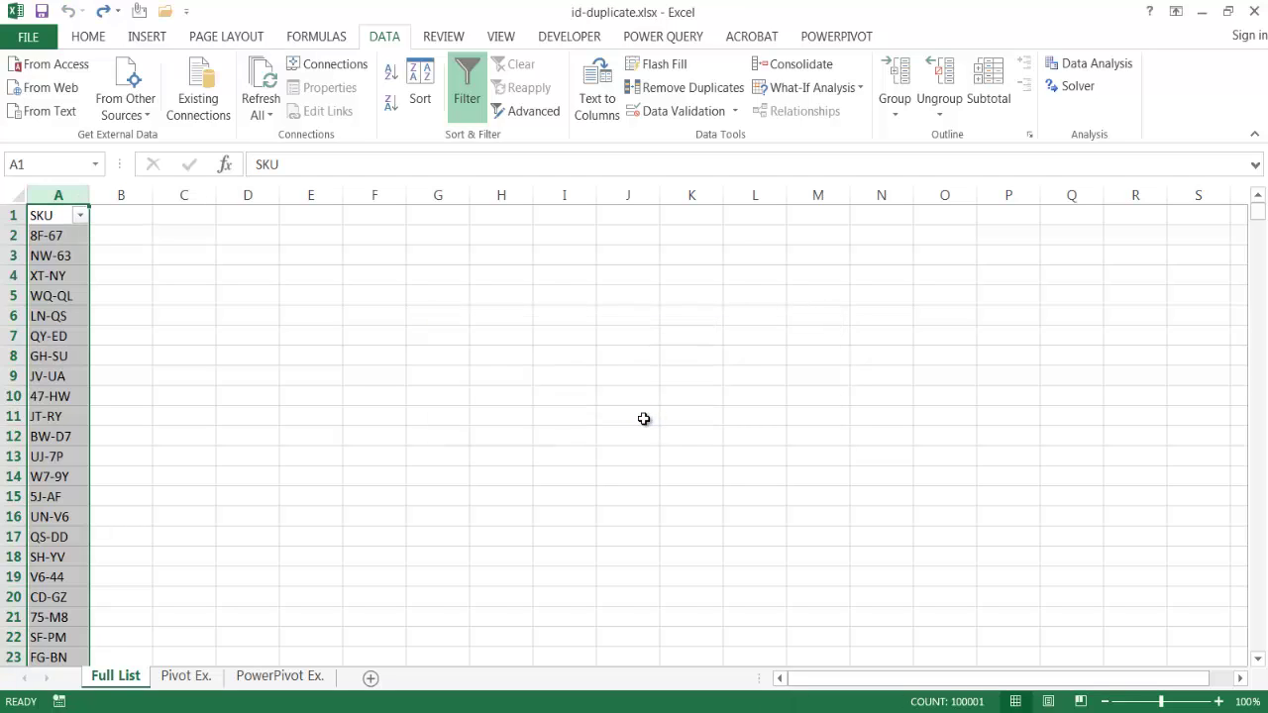
click(72, 390)
key(ctrl+Down)
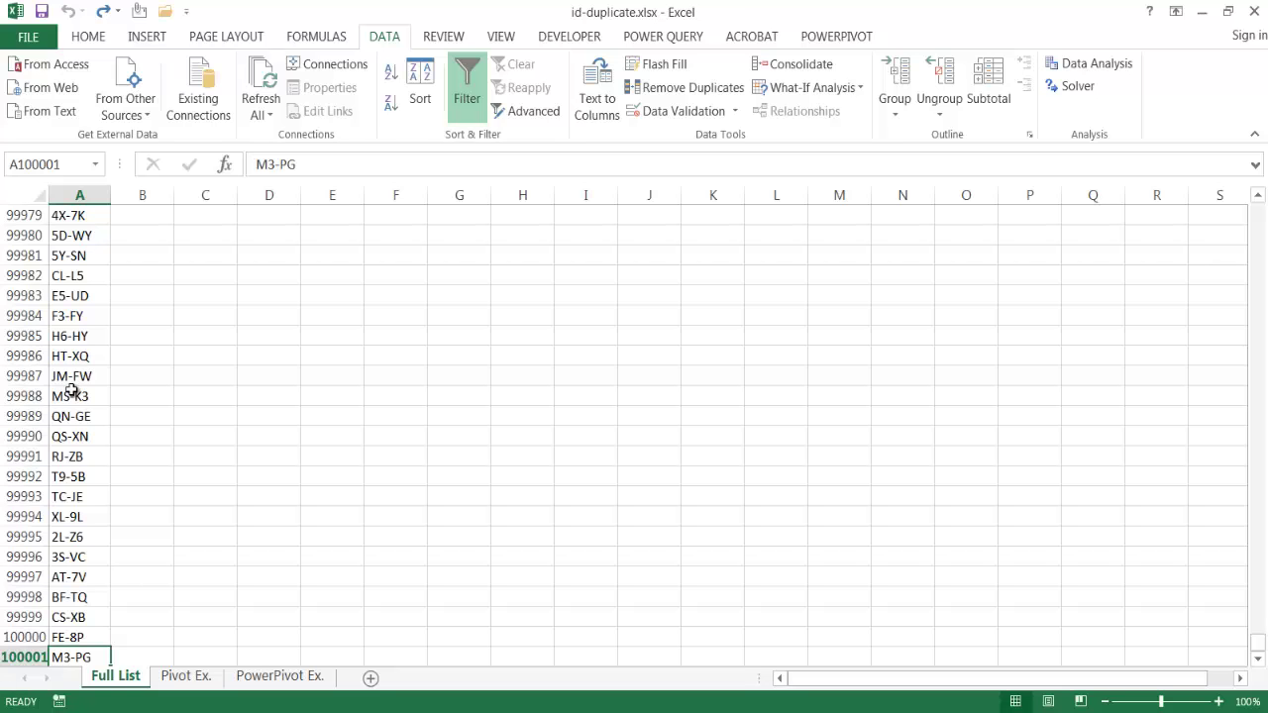
key(ctrl+Up)
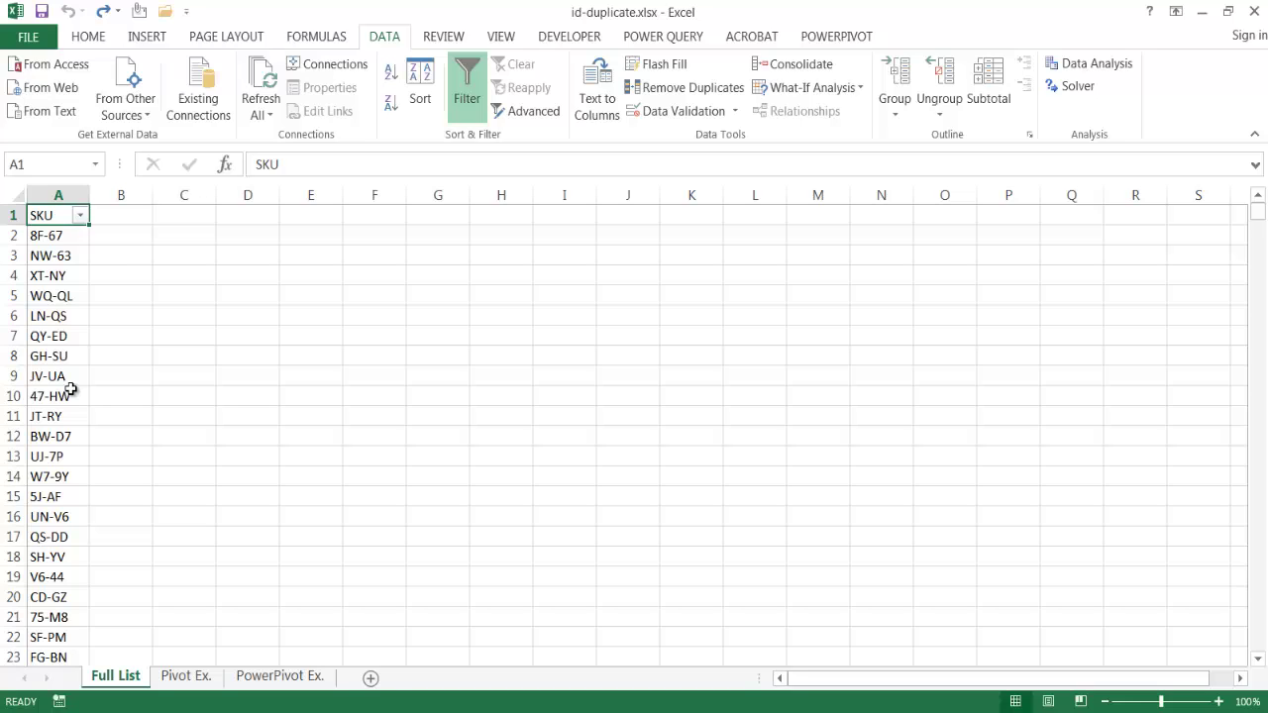
- Start a COUNTIF formula in cell B2 with A2:A2 as its range
click(121, 238)
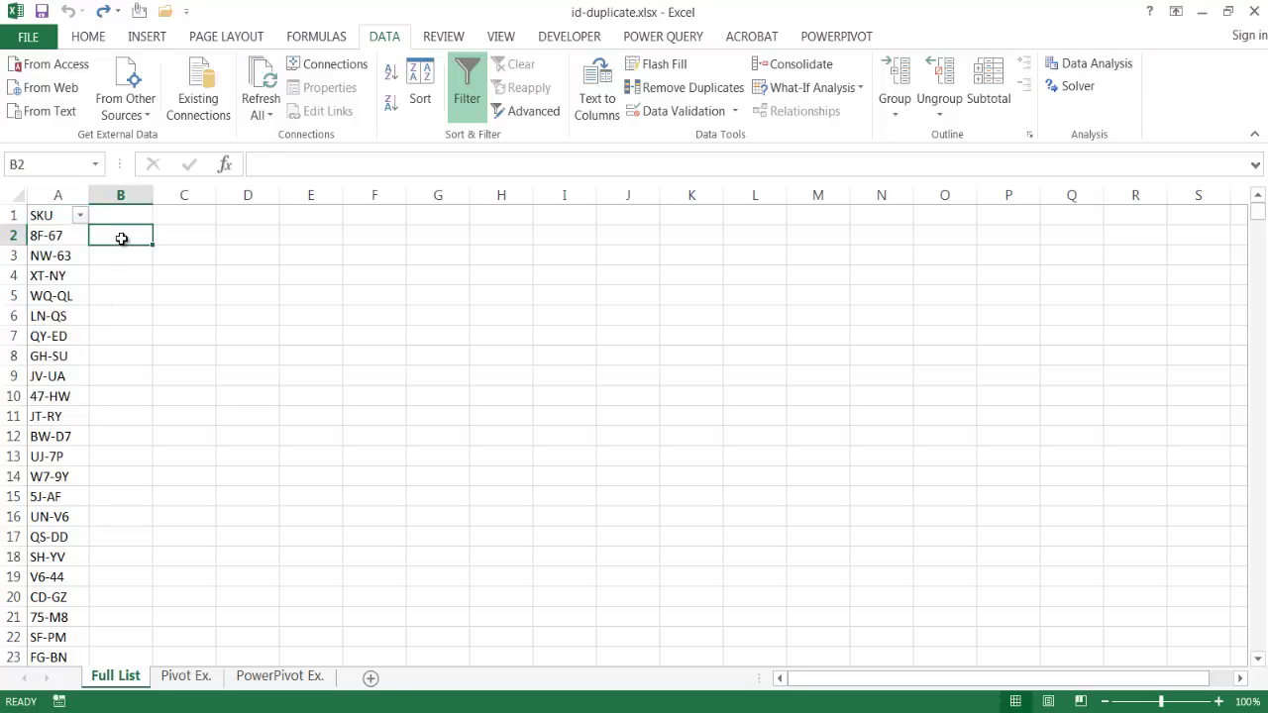
text(=)
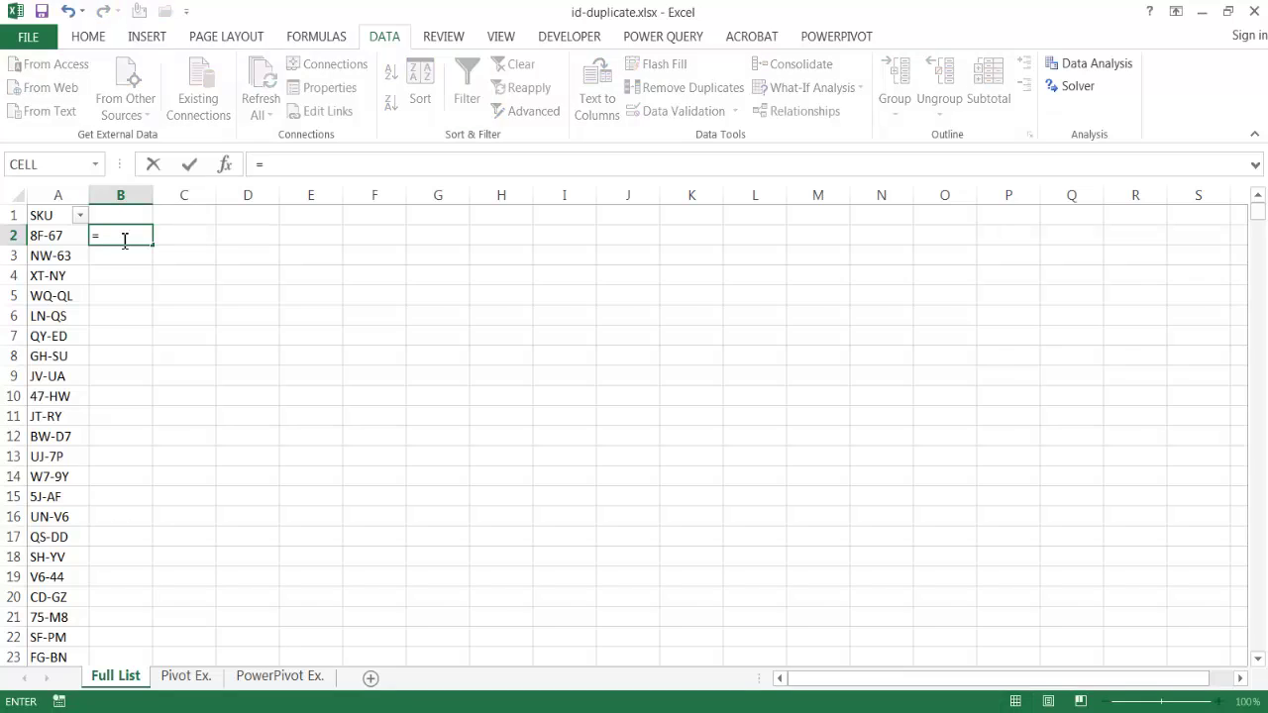
text(count)
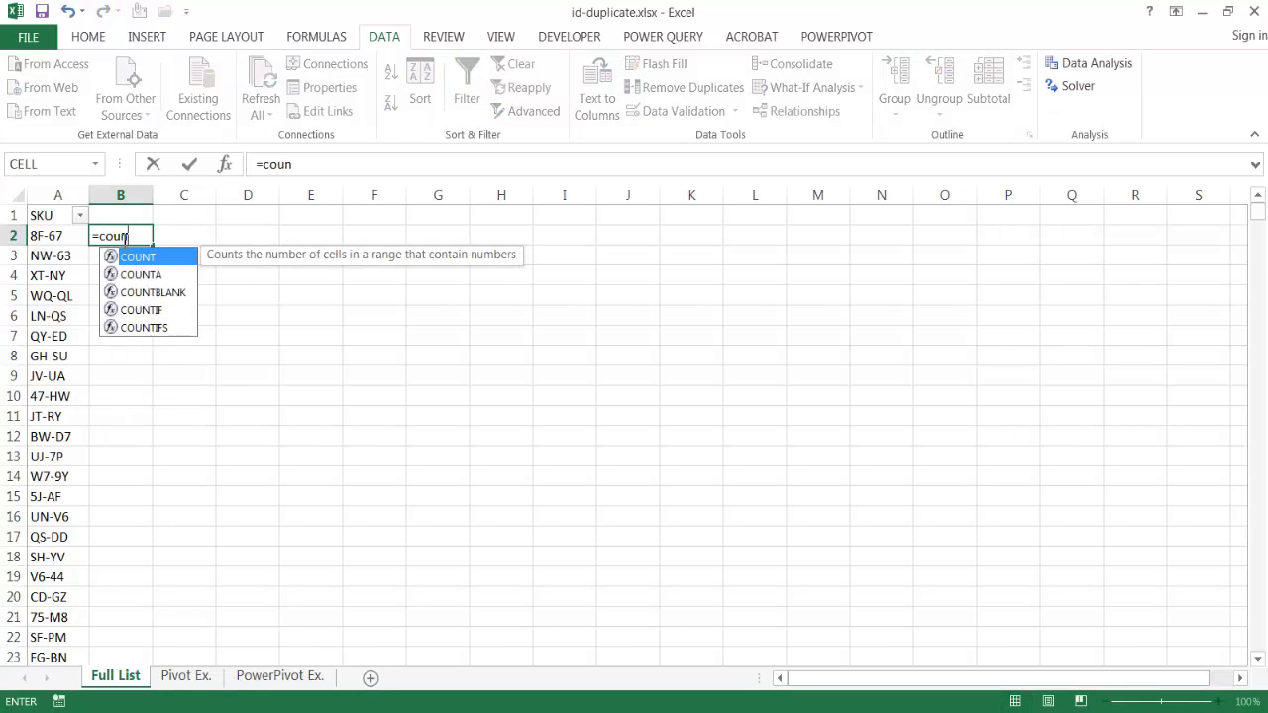
key(Tab)
key(BackSpace)
text(I)
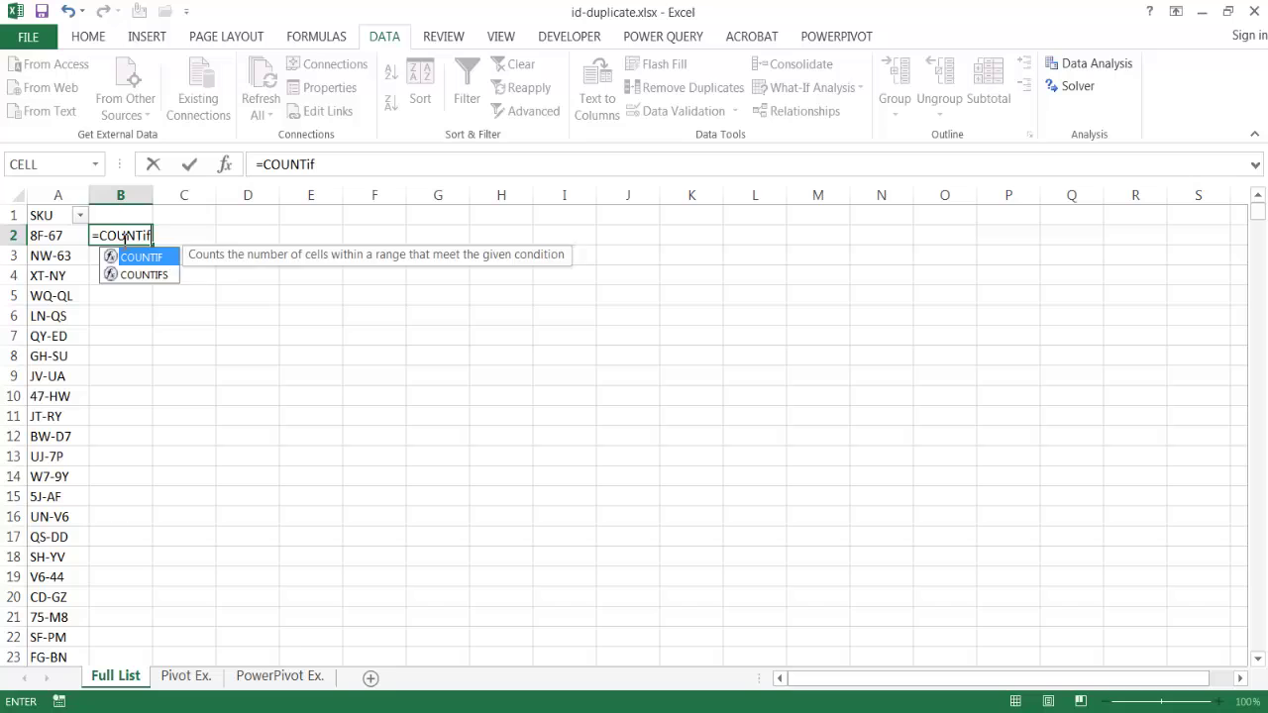
key(Tab)
click(62, 235)
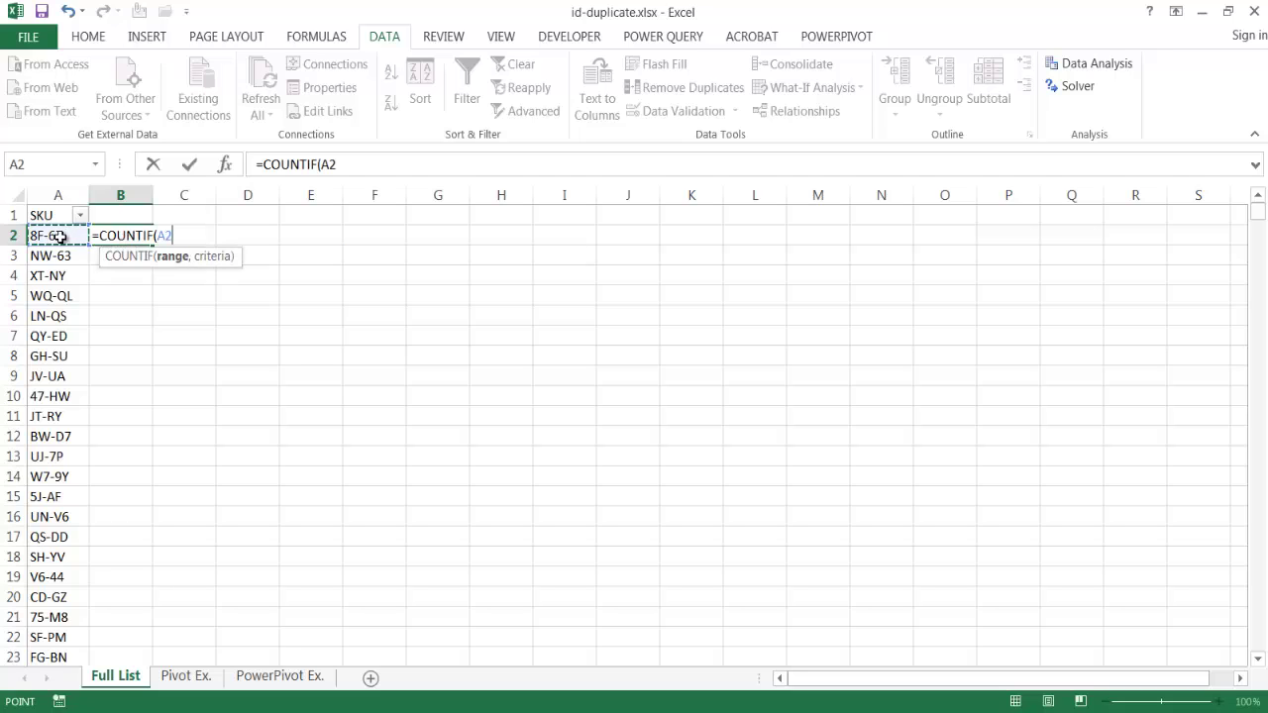
key(F8)
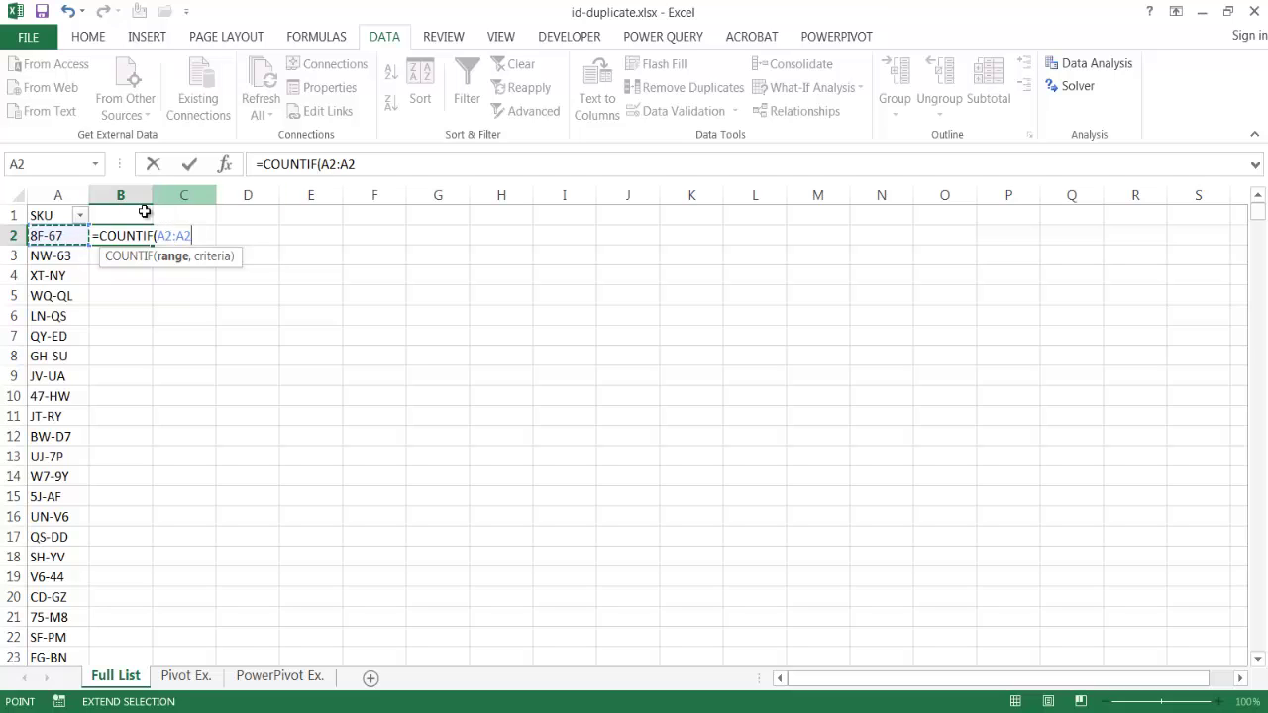
- Make the range start absolute and add A2 as the criterion, completing B2 as =COUNTIF($A$2:A2,A2)
click(323, 166)
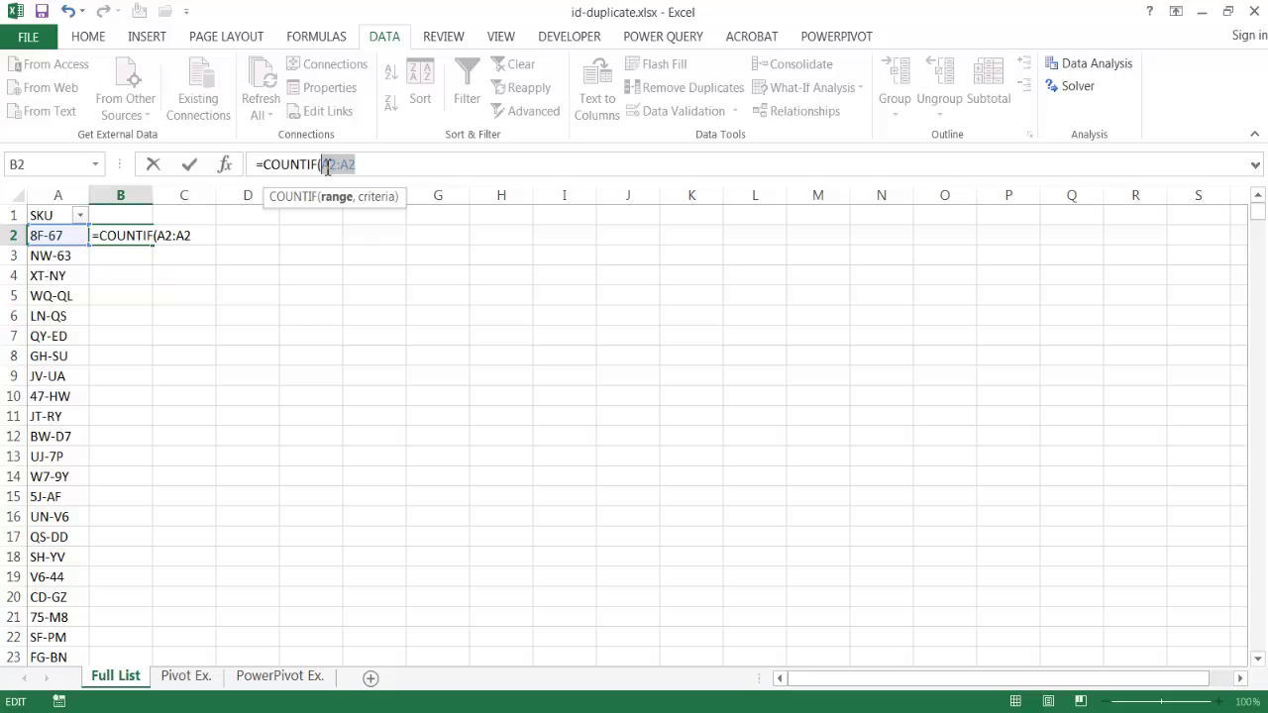
double_click(331, 165)
key(F4)
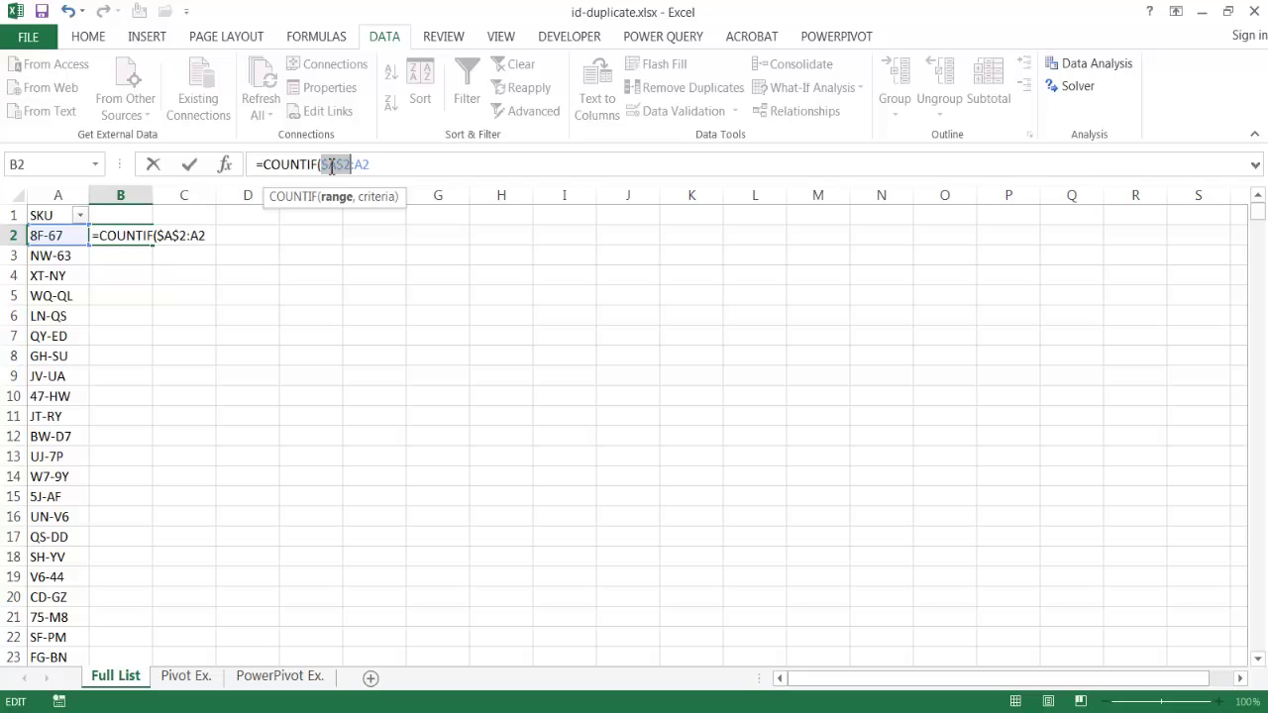
click(389, 165)
text(,)
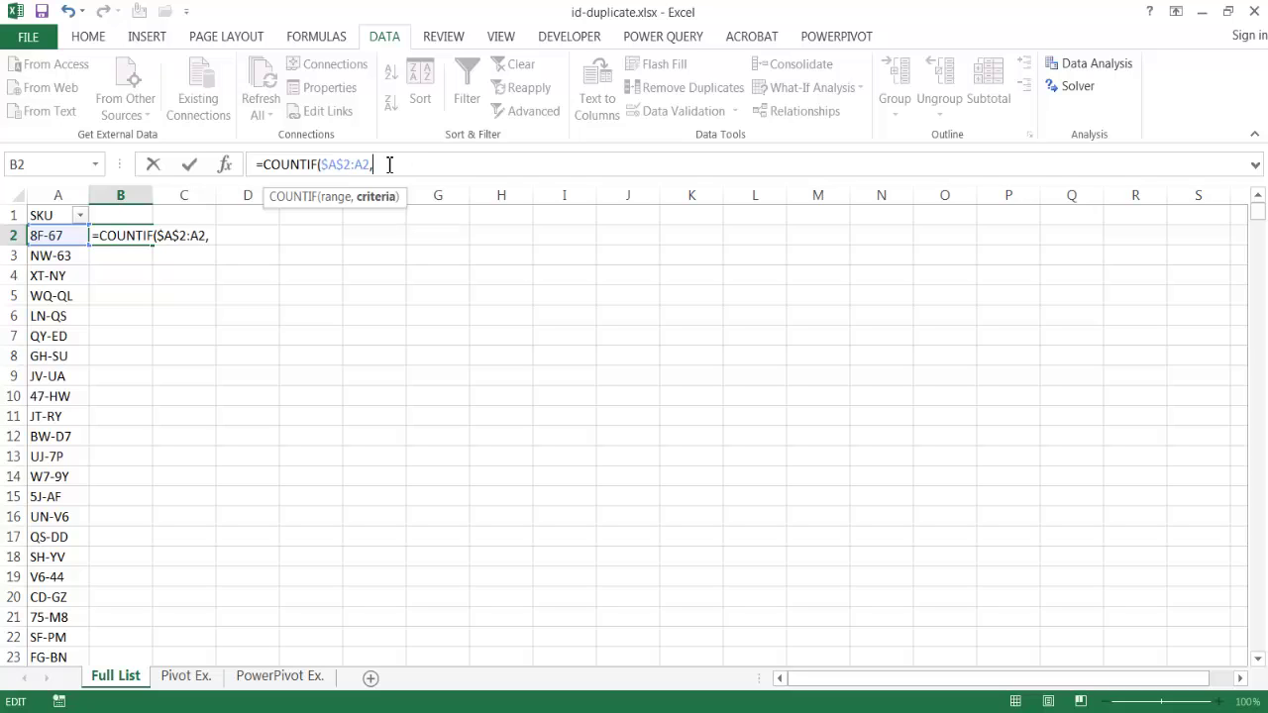
click(49, 235)
key(Return)
text(h)
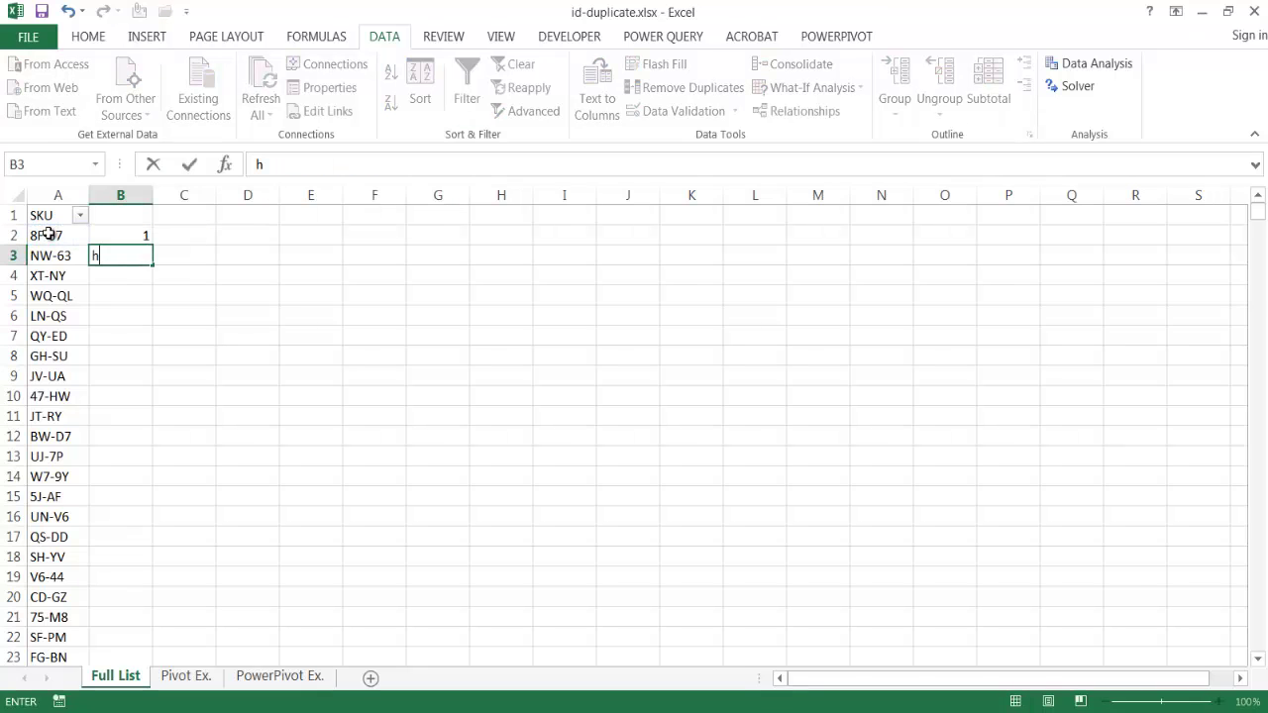
key(BackSpace)
- Fill the COUNTIF formula from B2 down to B8 and extend it along the rest of the SKU list
click(129, 235)
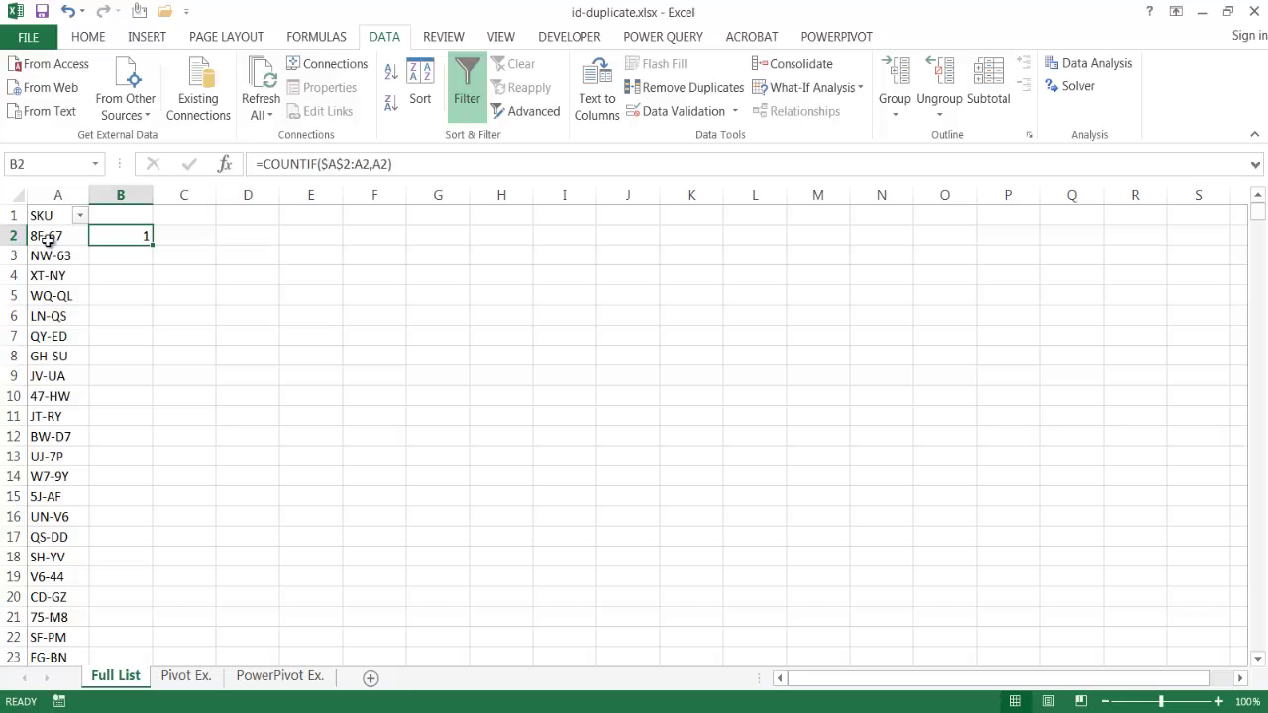
drag(154, 243, 134, 365)
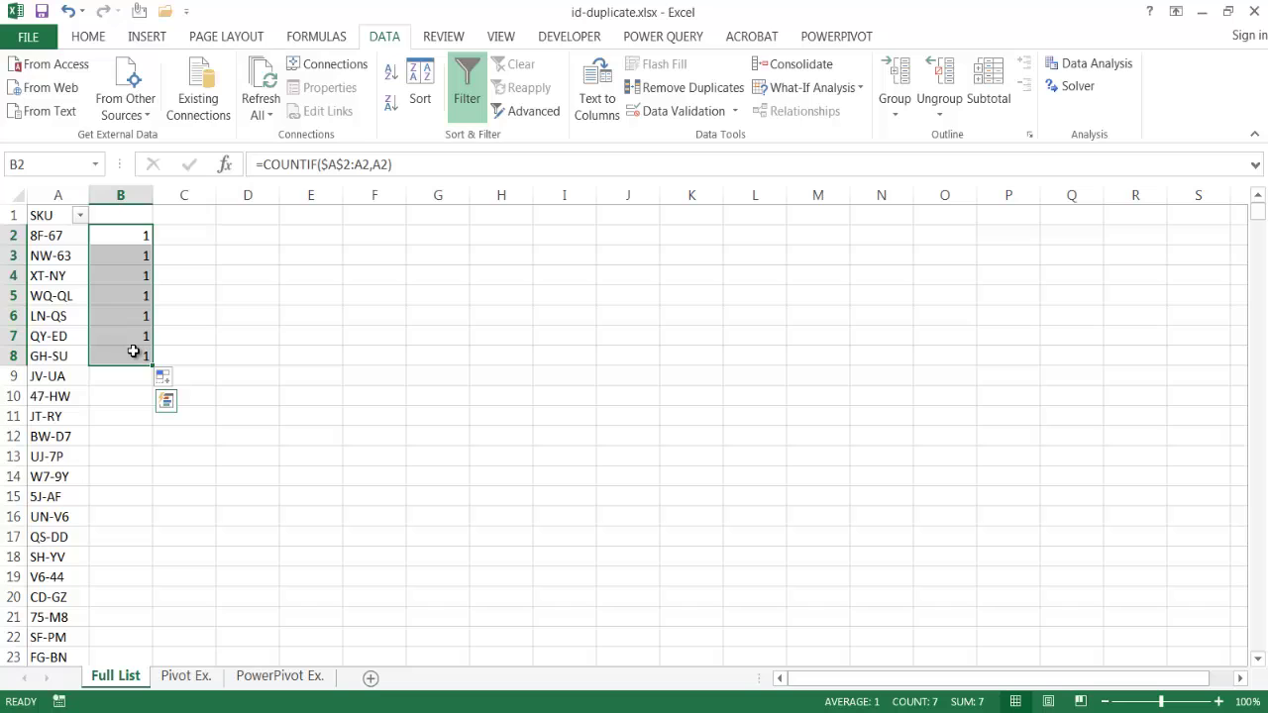
click(129, 353)
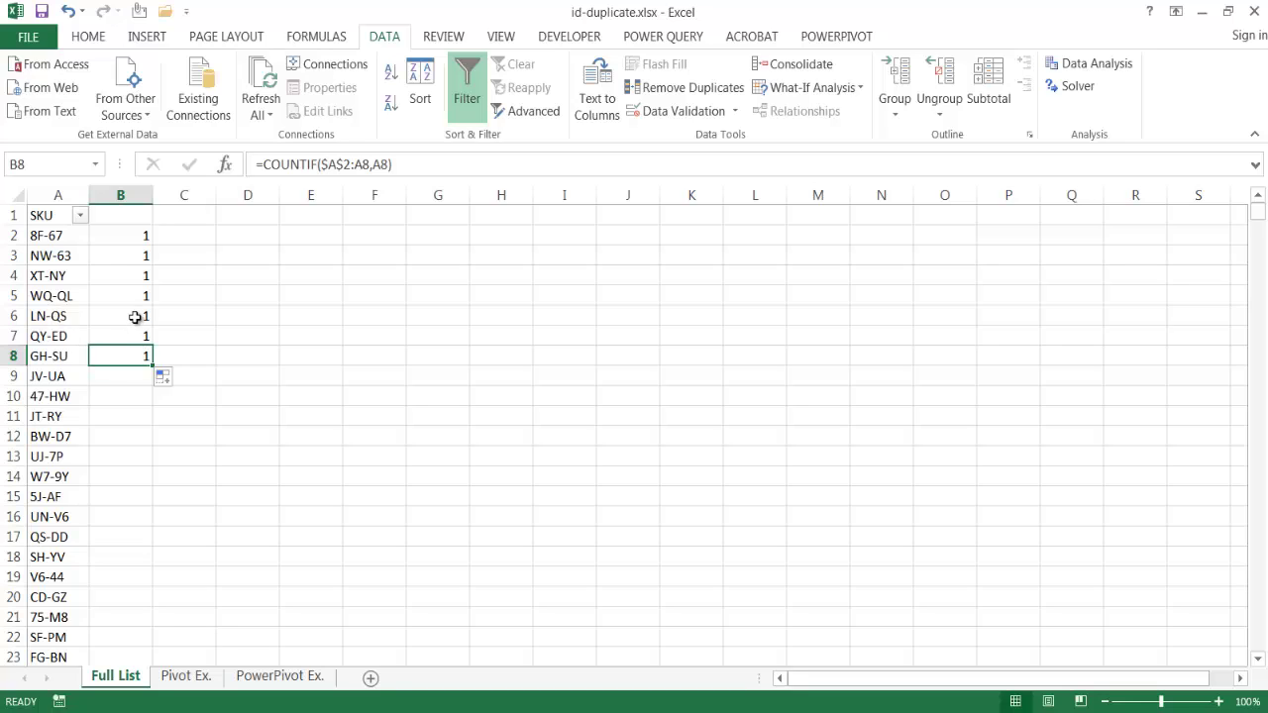
double_click(151, 367)
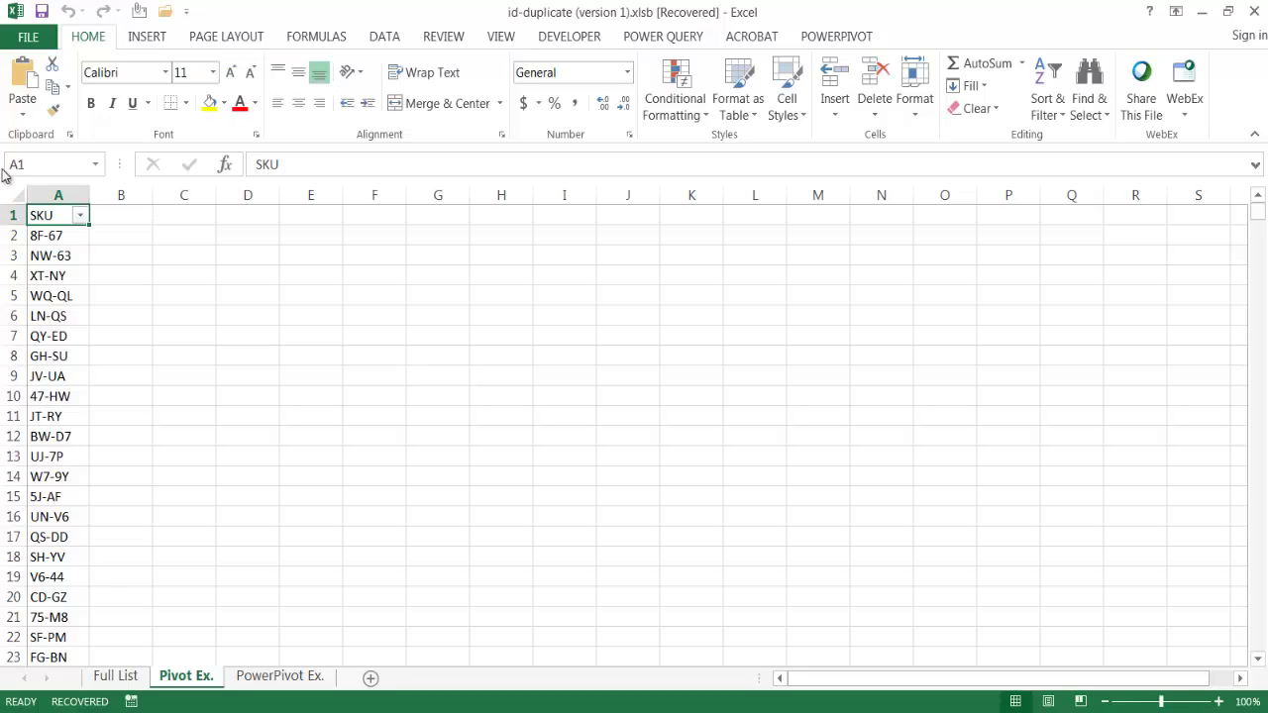
click(54, 250)
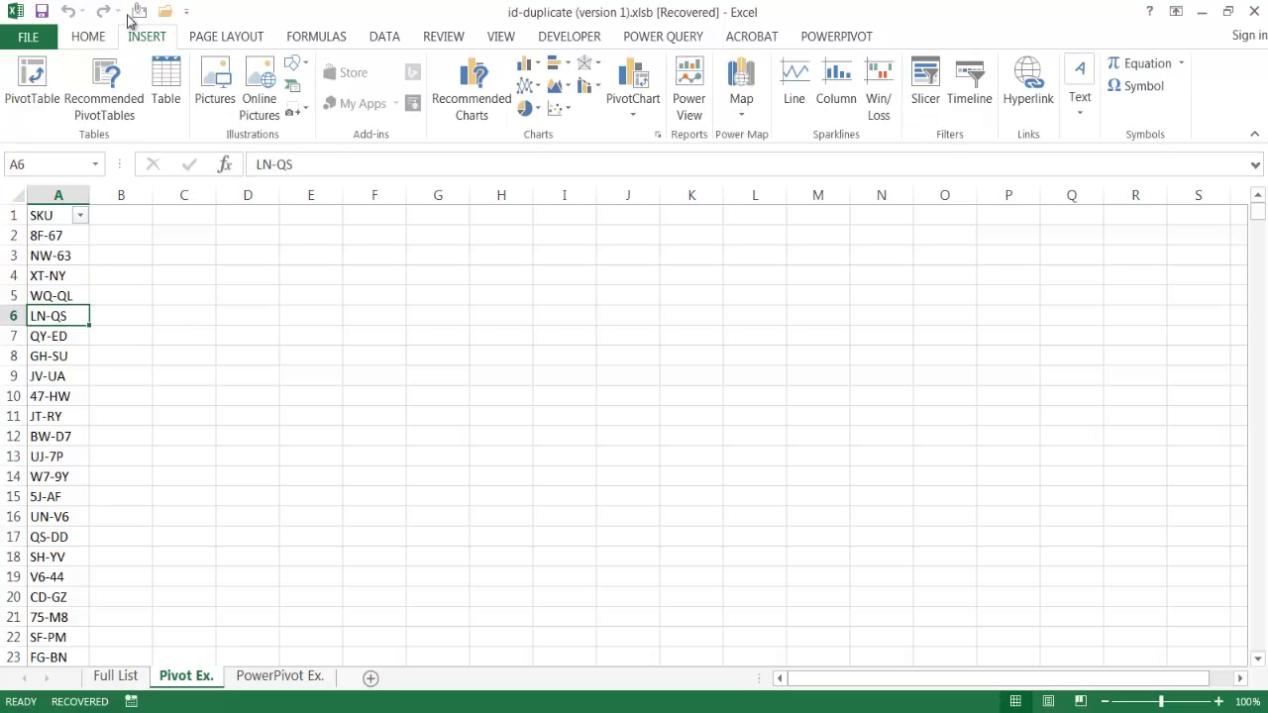
click(35, 79)
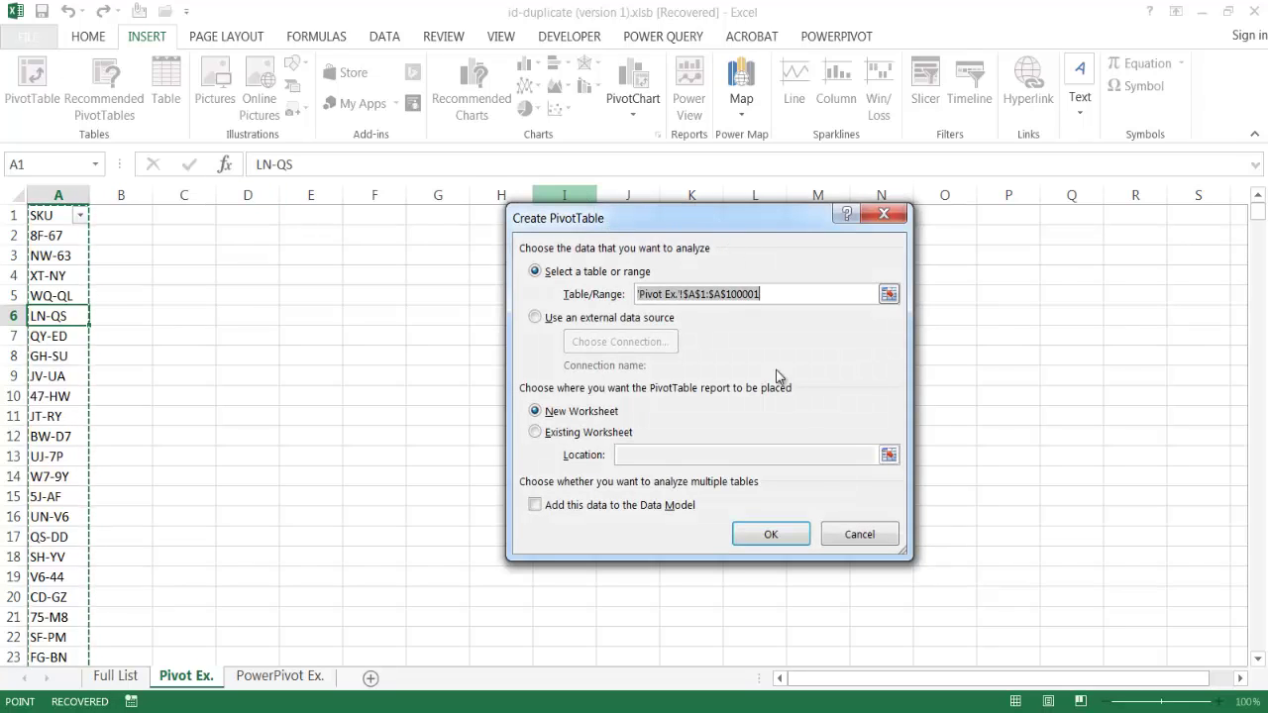
click(860, 534)
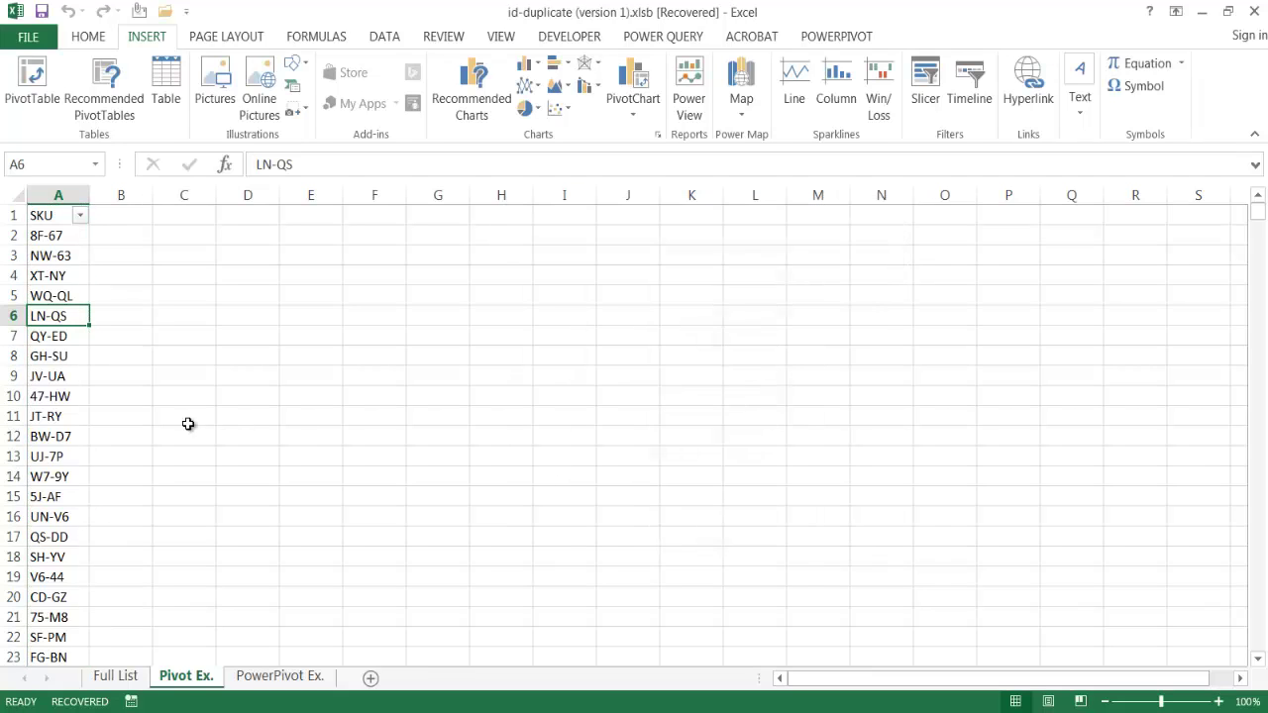
- Create a PivotTable on a new worksheet from the Pivot Ex. range $A$1:$A$100001
key(alt)
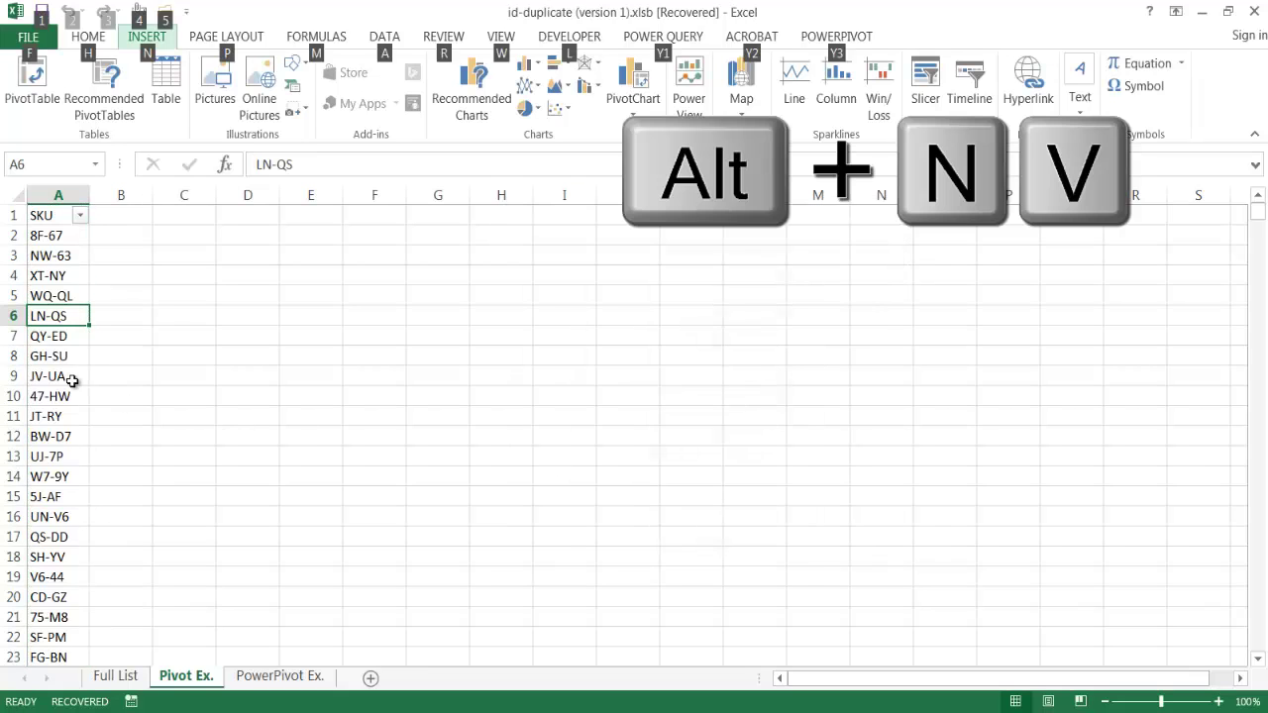
key(n)
key(v)
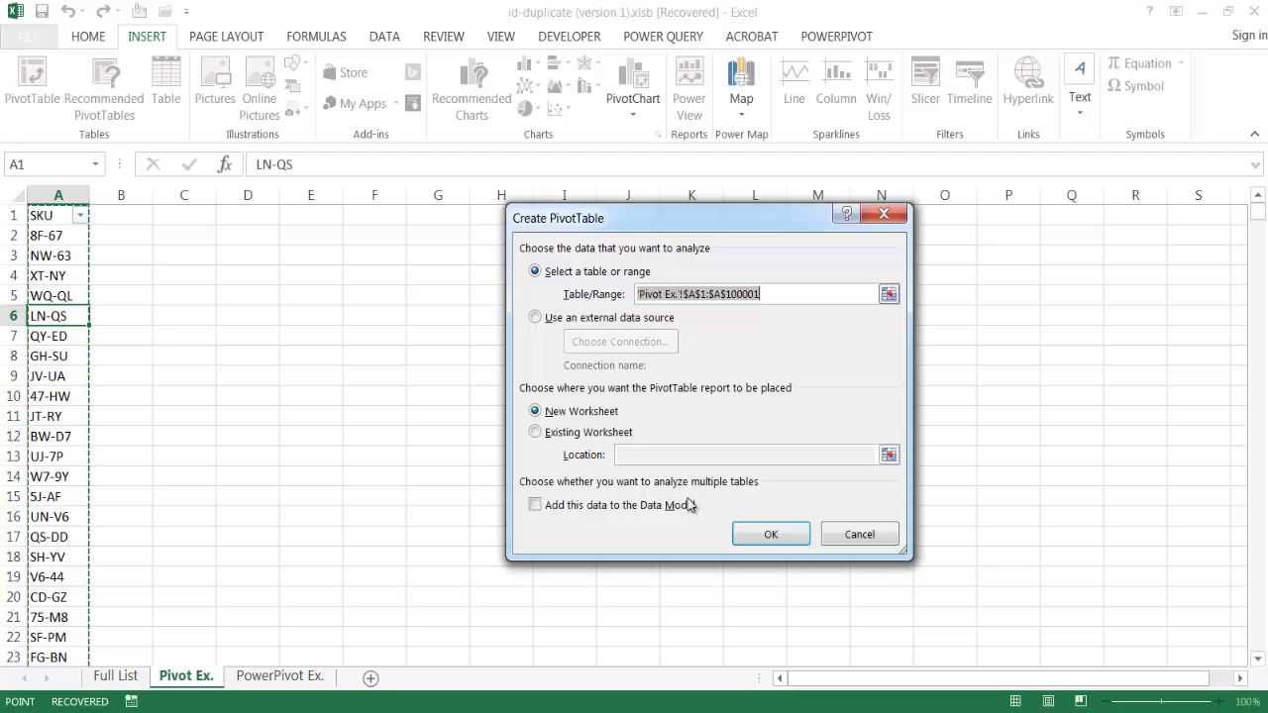
click(771, 535)
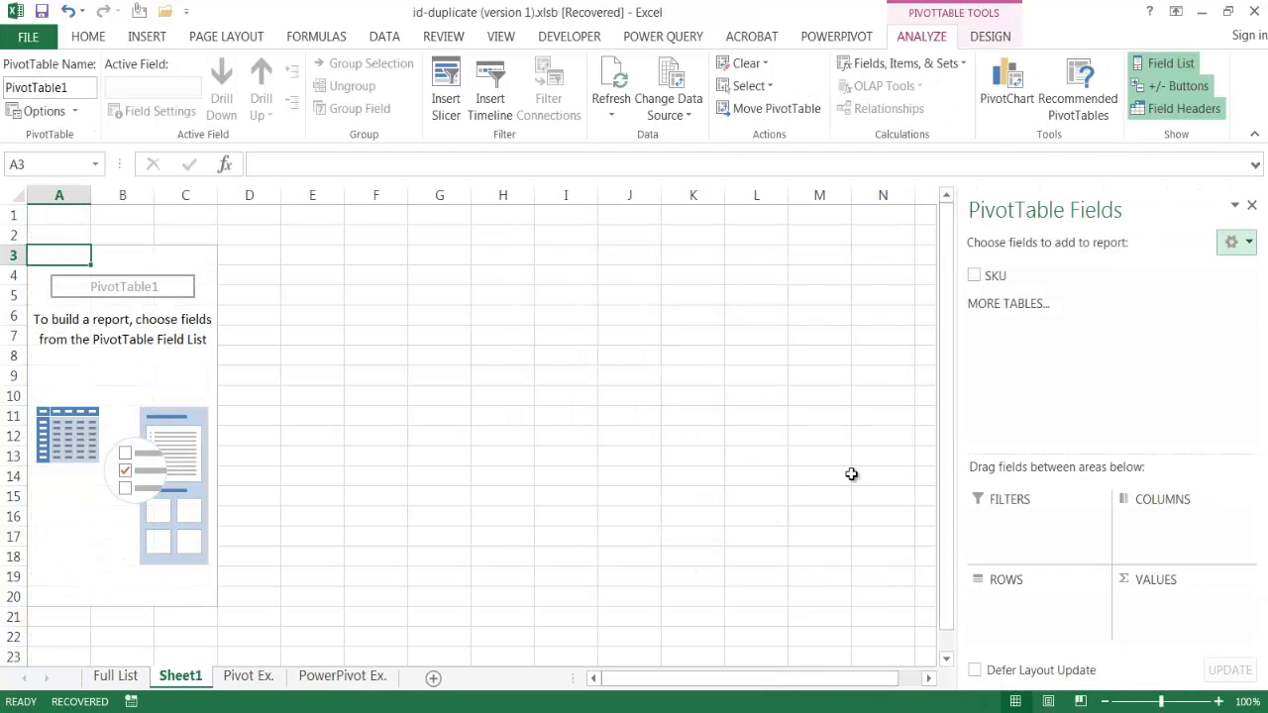
- Add SKU to the PivotTable's rows and again to its values as Count of SKU, and select the first count
drag(994, 274, 1006, 579)
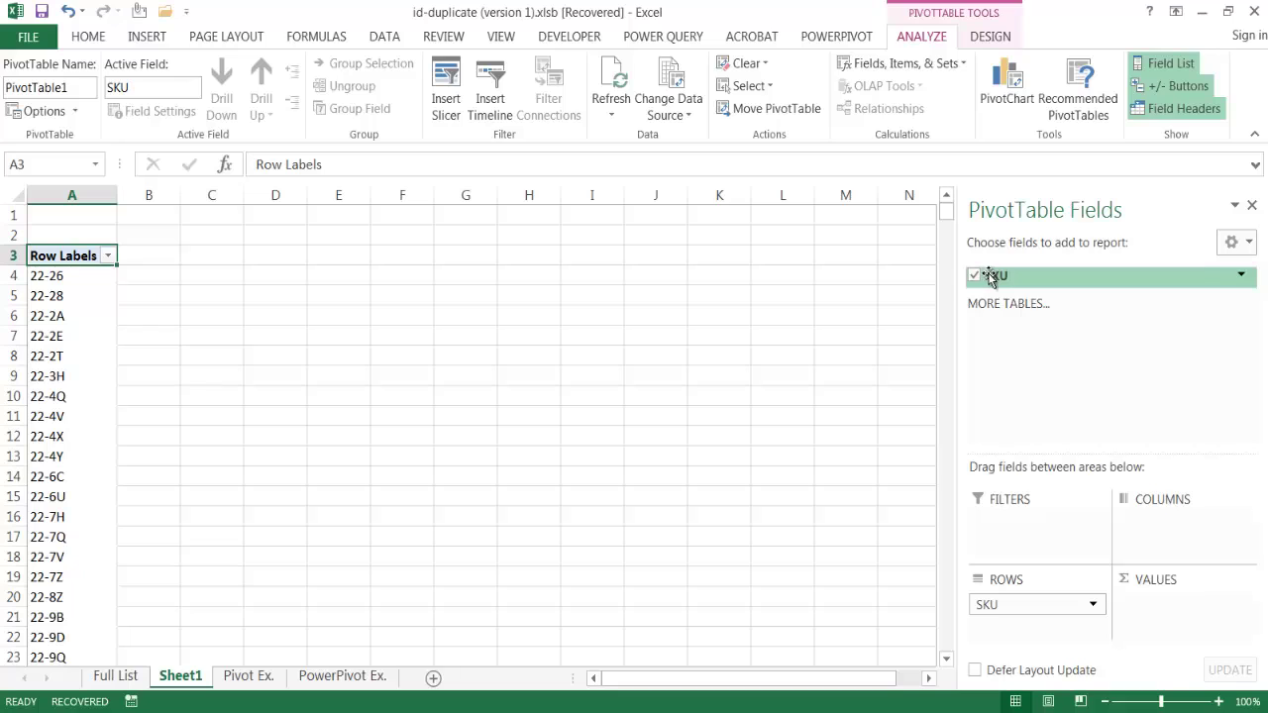
drag(997, 282, 1173, 614)
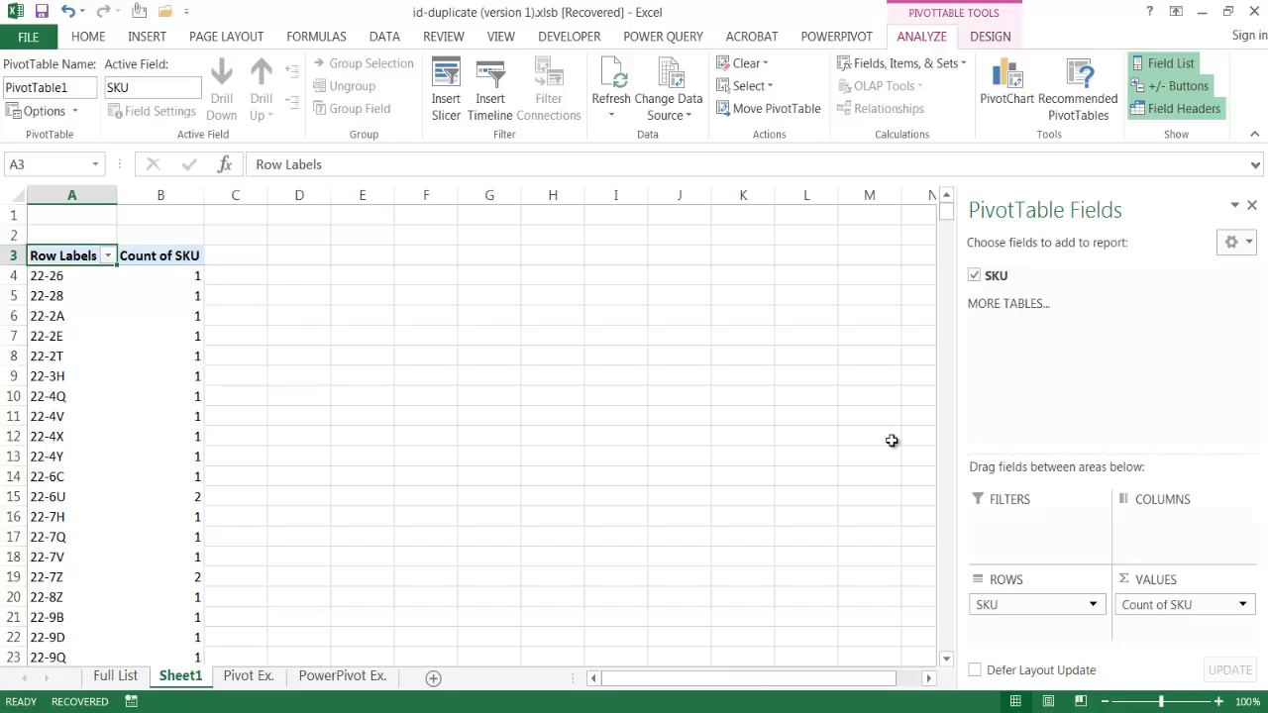
click(197, 287)
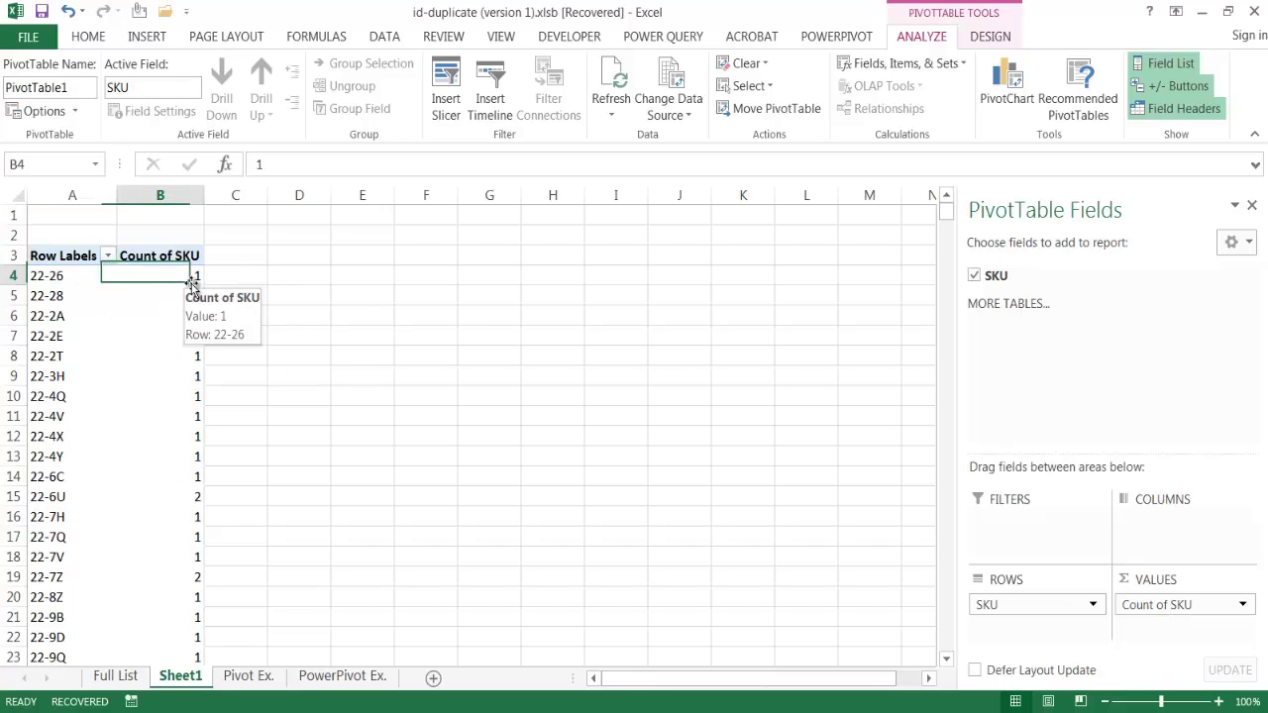
click(179, 375)
click(189, 436)
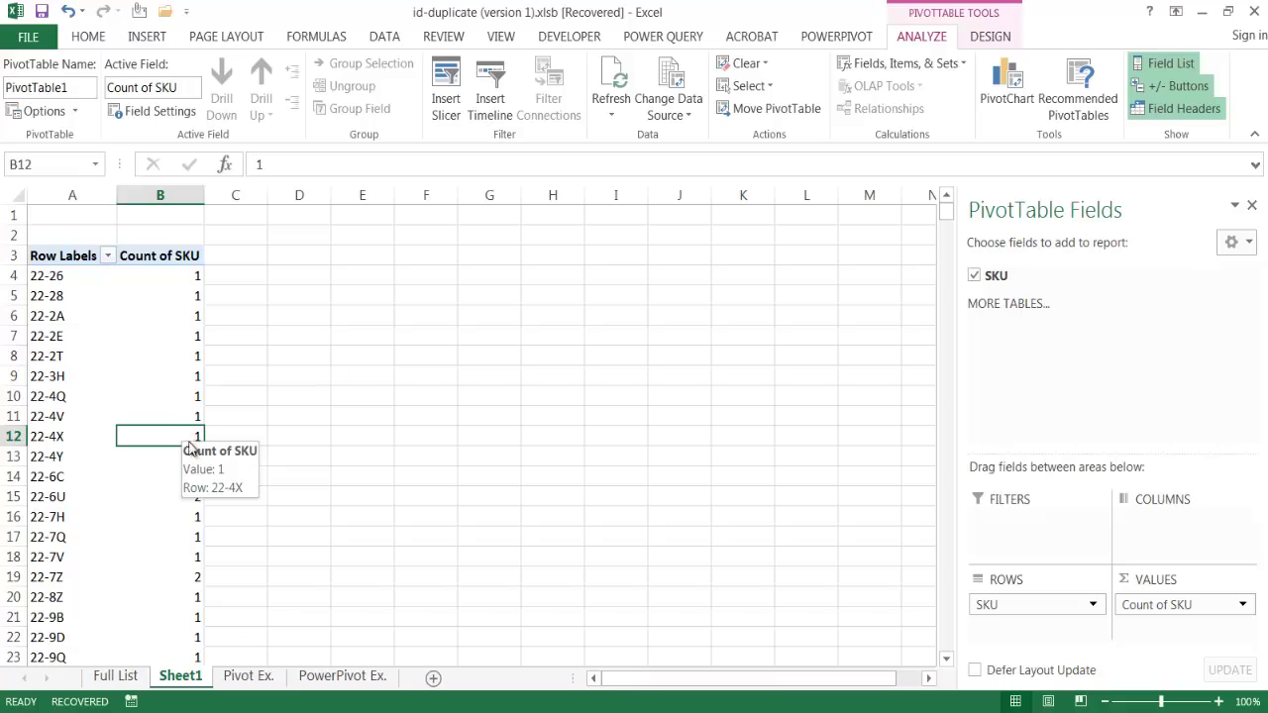
click(194, 499)
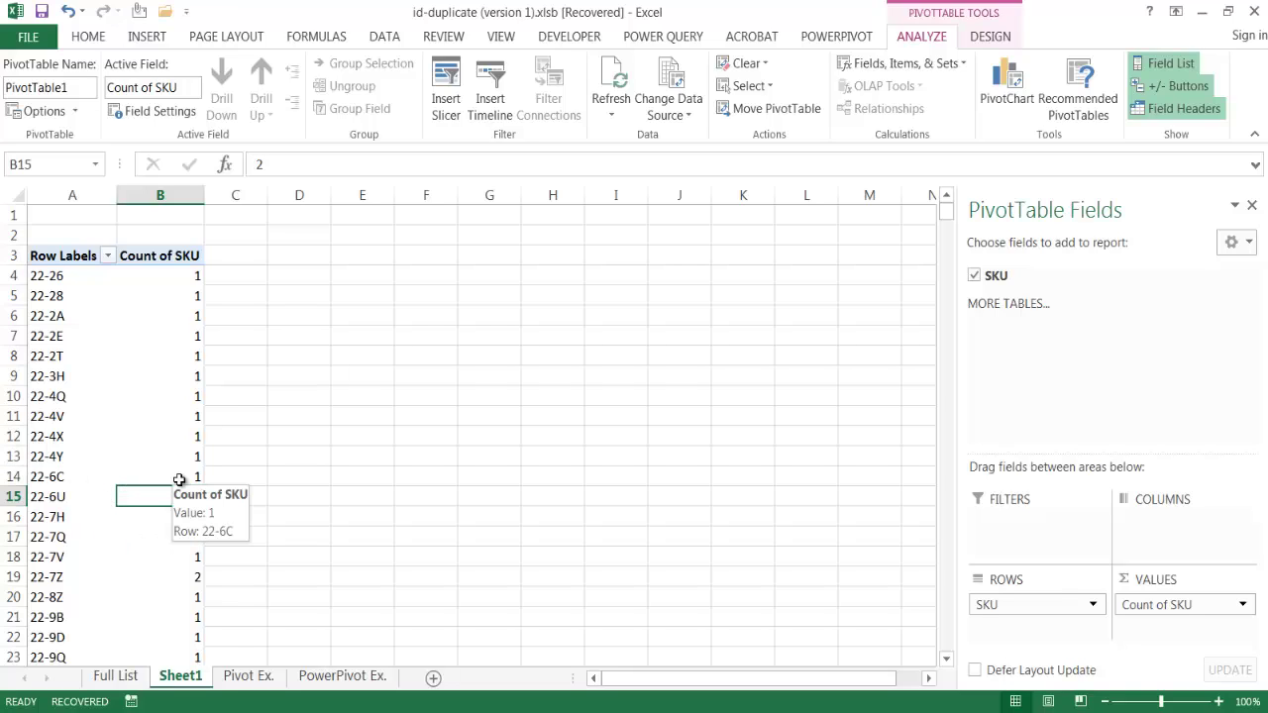
click(190, 352)
click(124, 418)
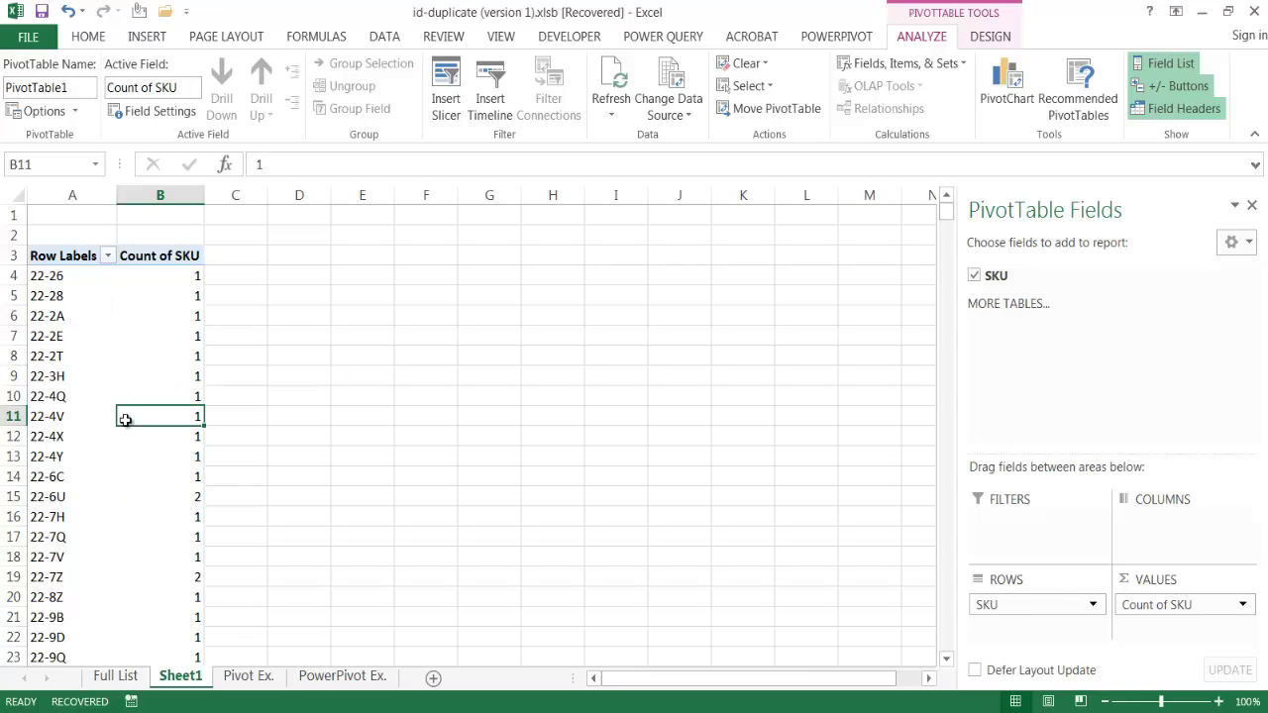
click(177, 261)
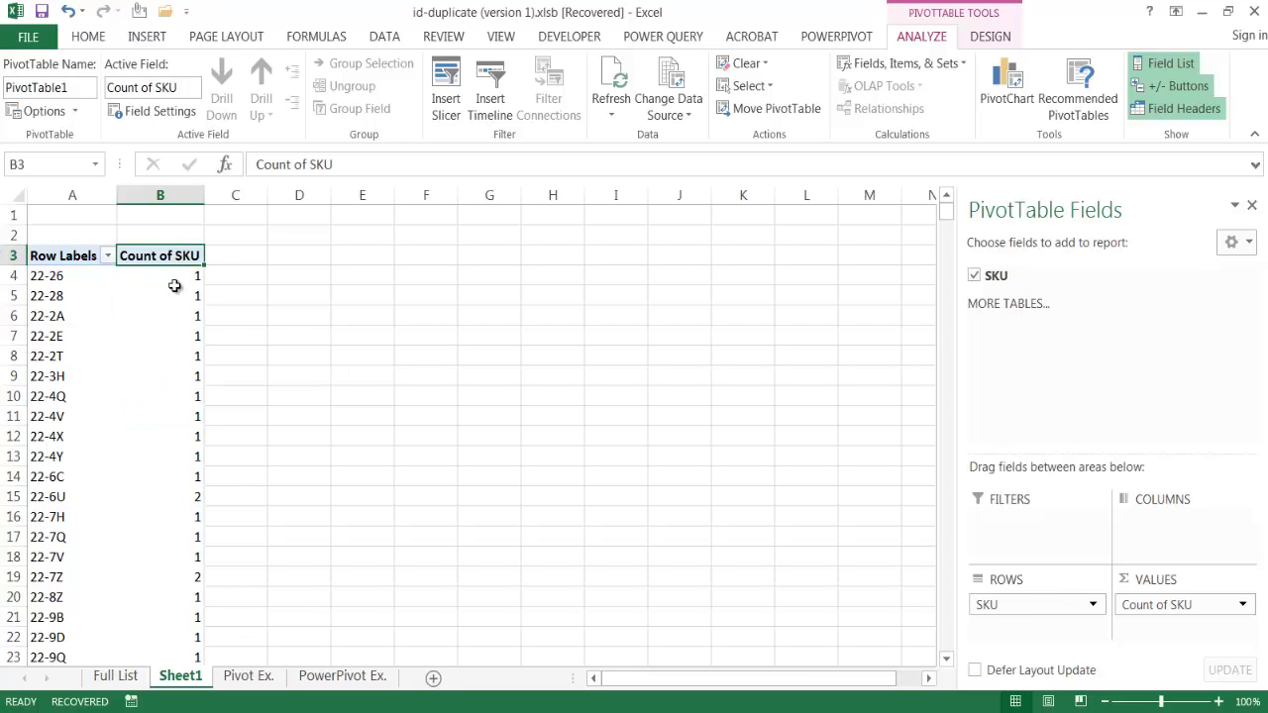
- Turn on filtering for the Count of SKU column from the adjacent cell C3 and check its list of filter values
click(238, 260)
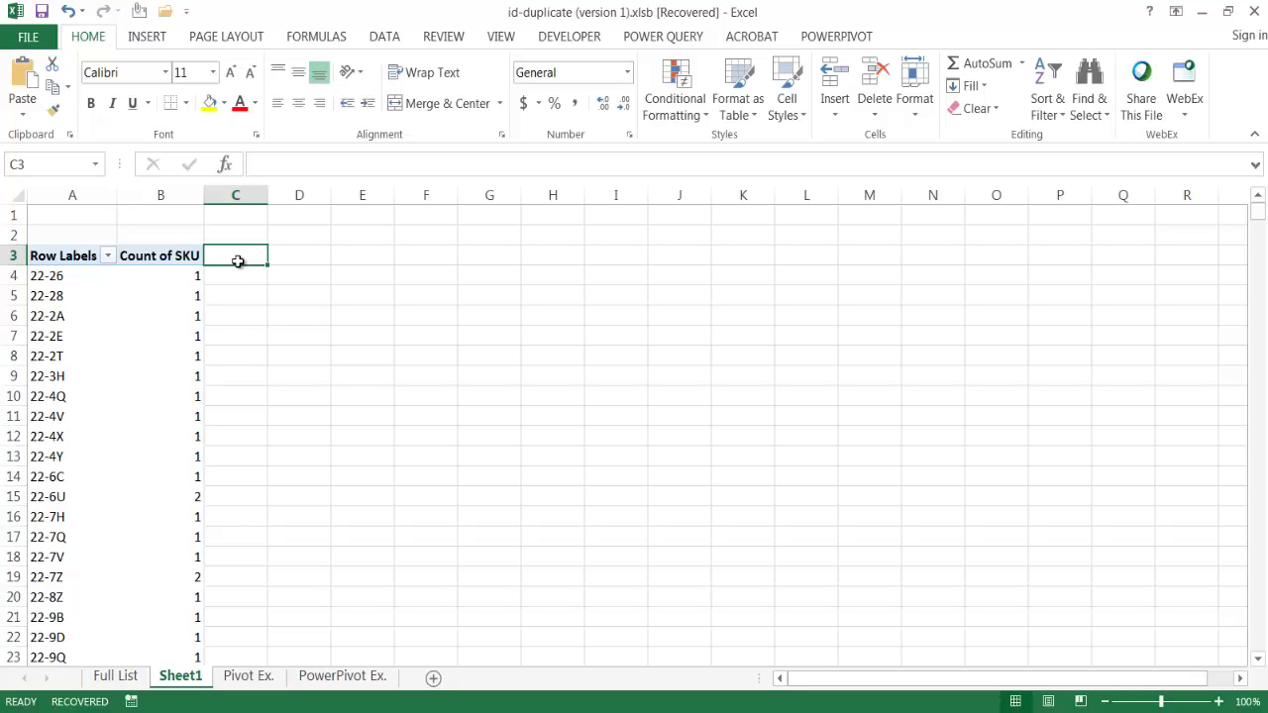
key(ctrl+shift+l)
click(196, 256)
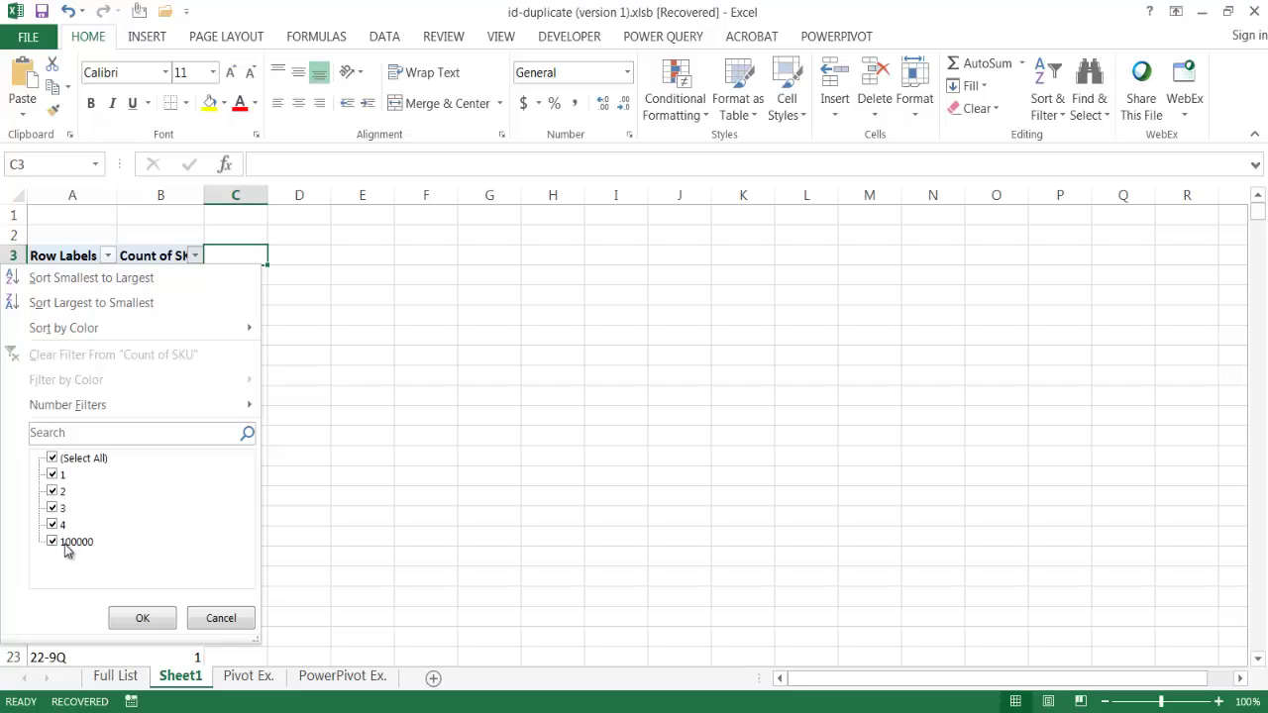
click(236, 616)
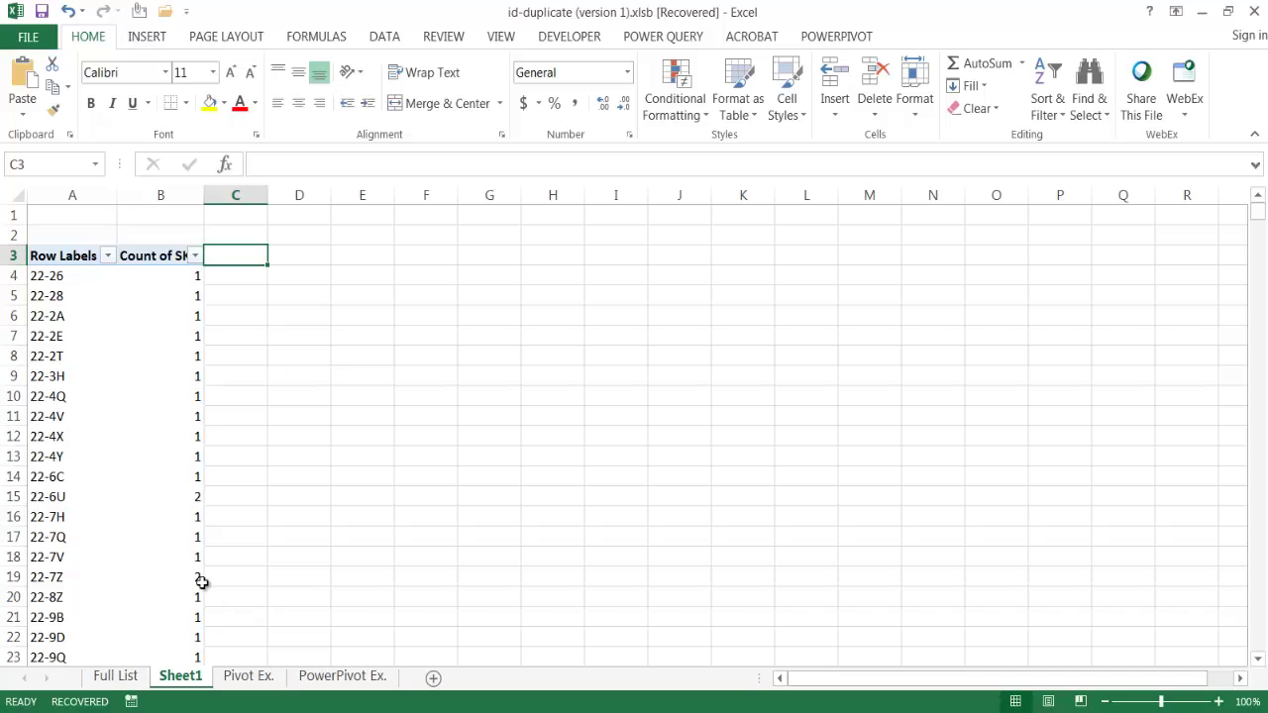
- Turn the PivotTable's grand totals off for rows and columns, and return to the start of the sheet
click(183, 577)
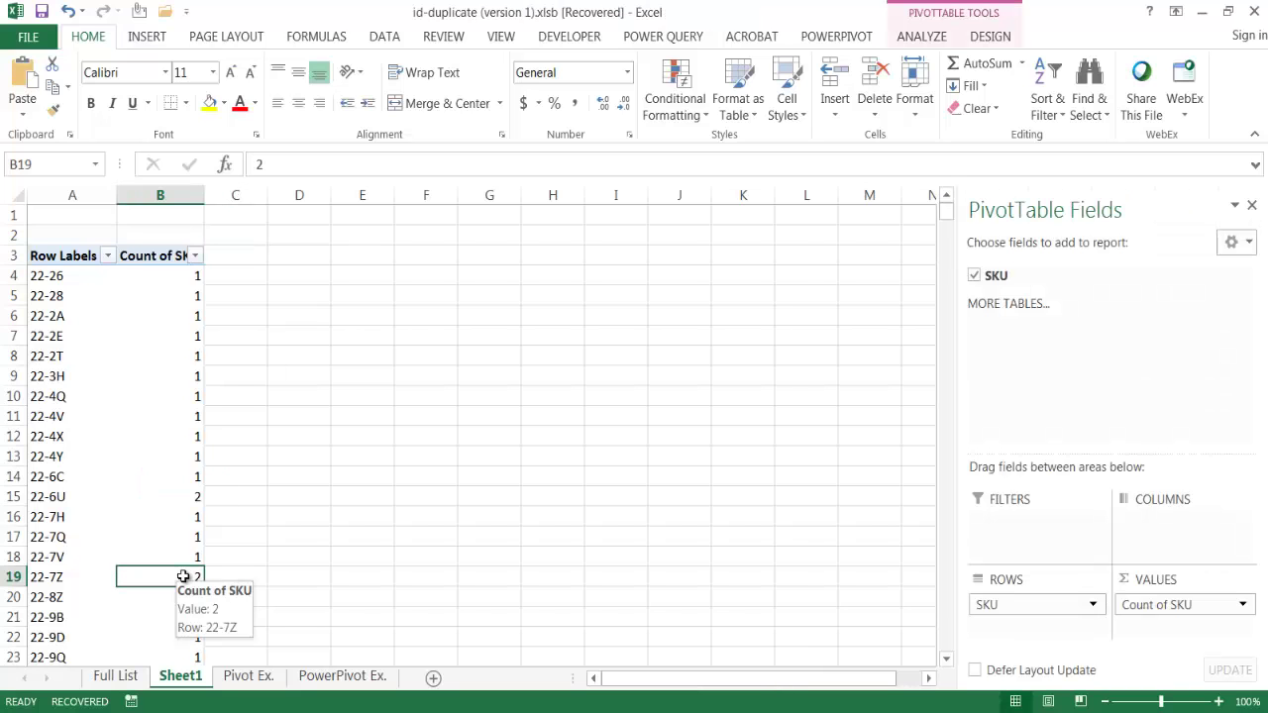
key(ctrl+Down)
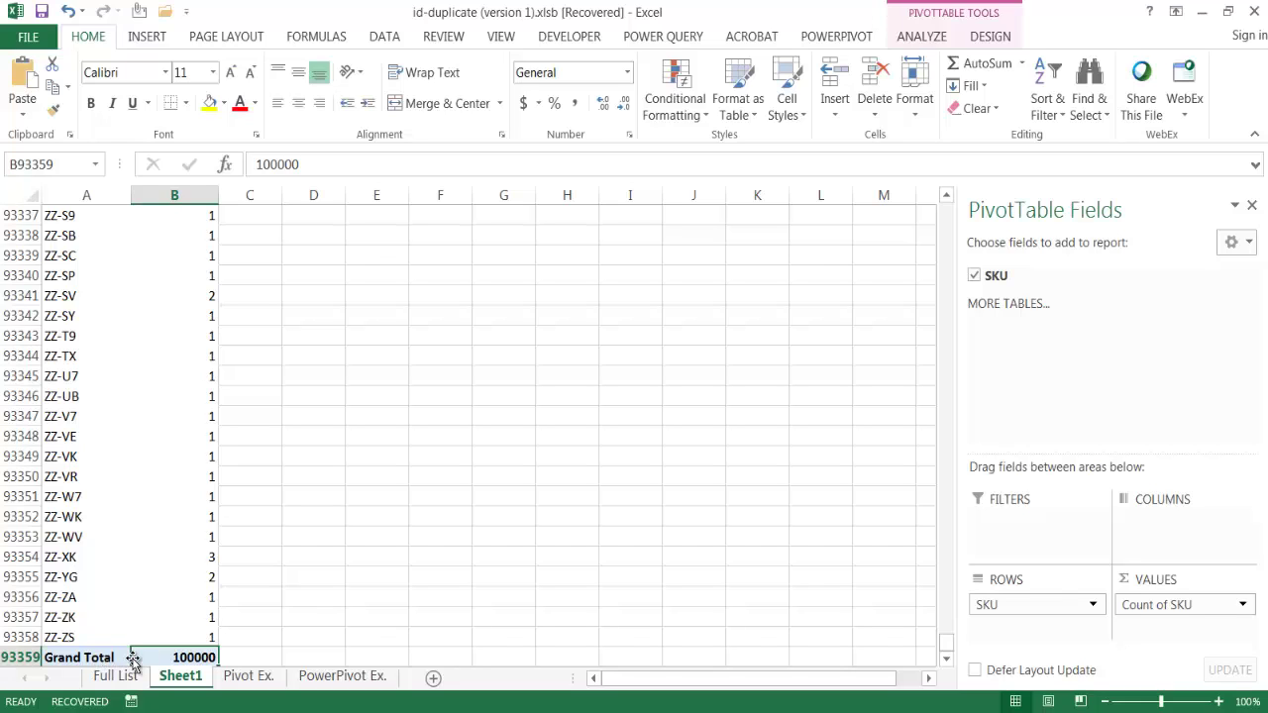
click(991, 36)
click(82, 104)
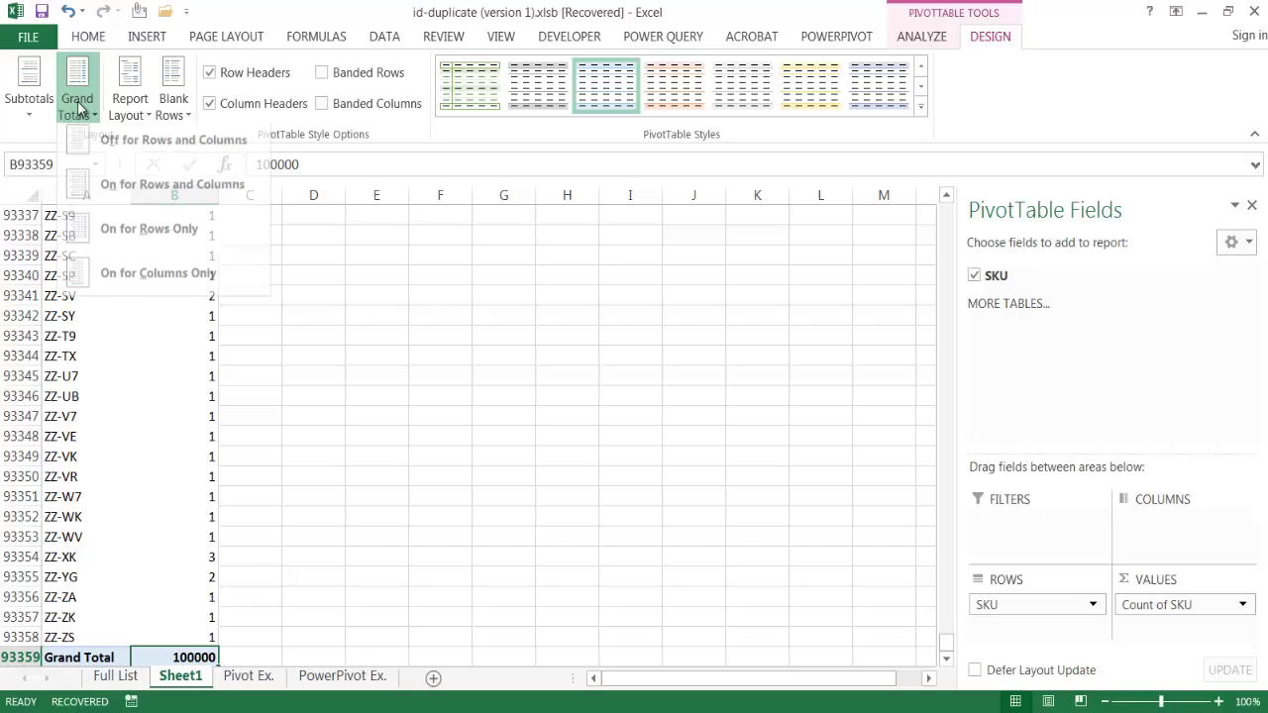
click(110, 147)
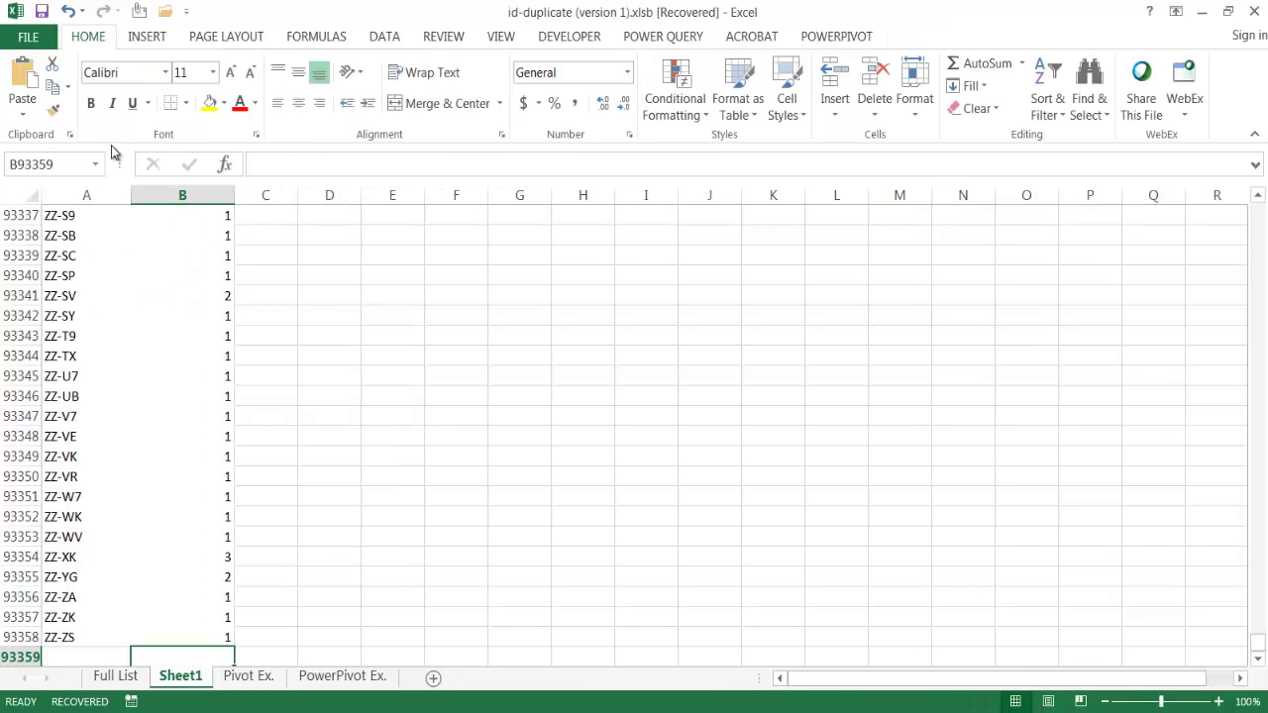
key(ctrl+Home)
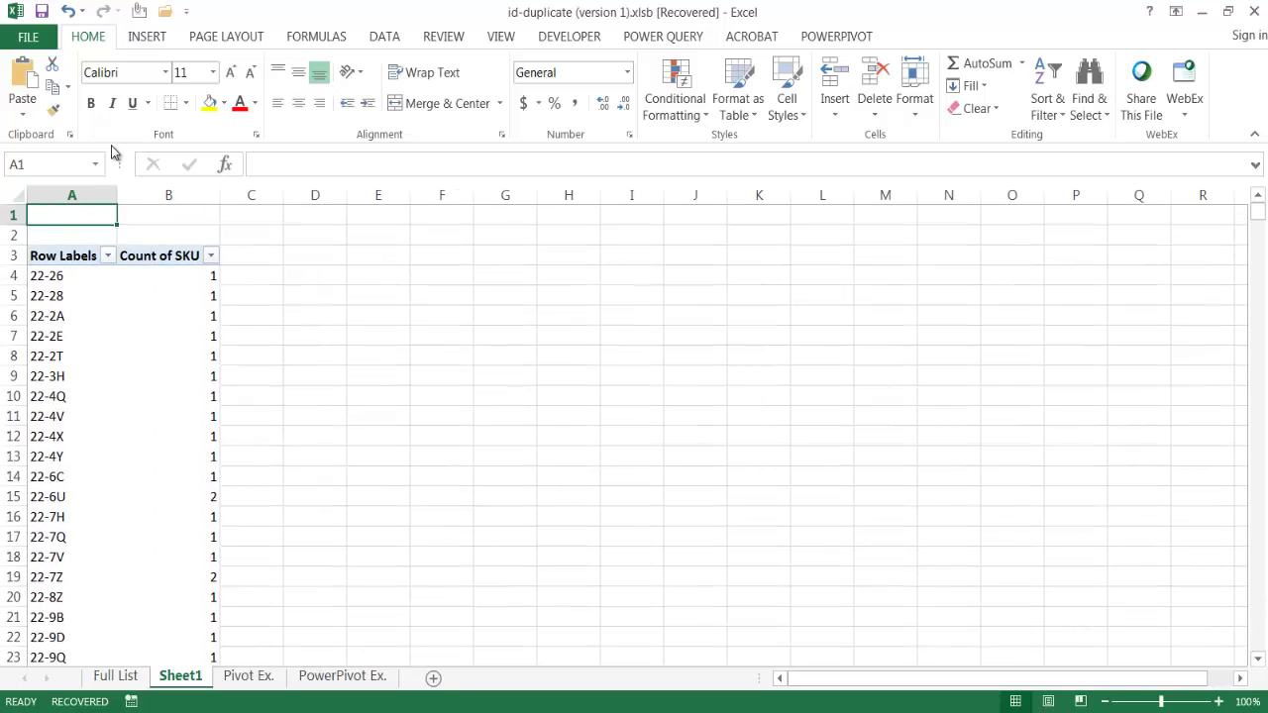
- Filter Count of SKU to exclude 1 and blanks, keeping 2, 3 and 4, and select the first listed SKU
click(211, 257)
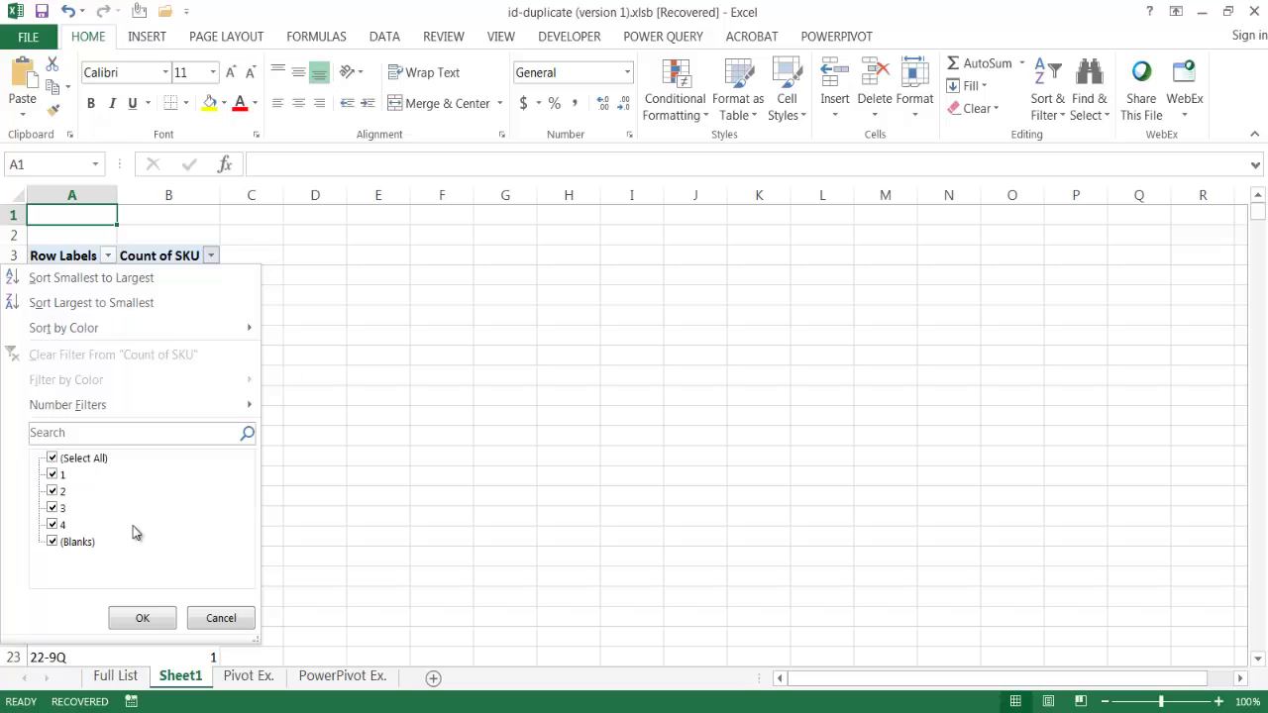
click(52, 475)
click(53, 542)
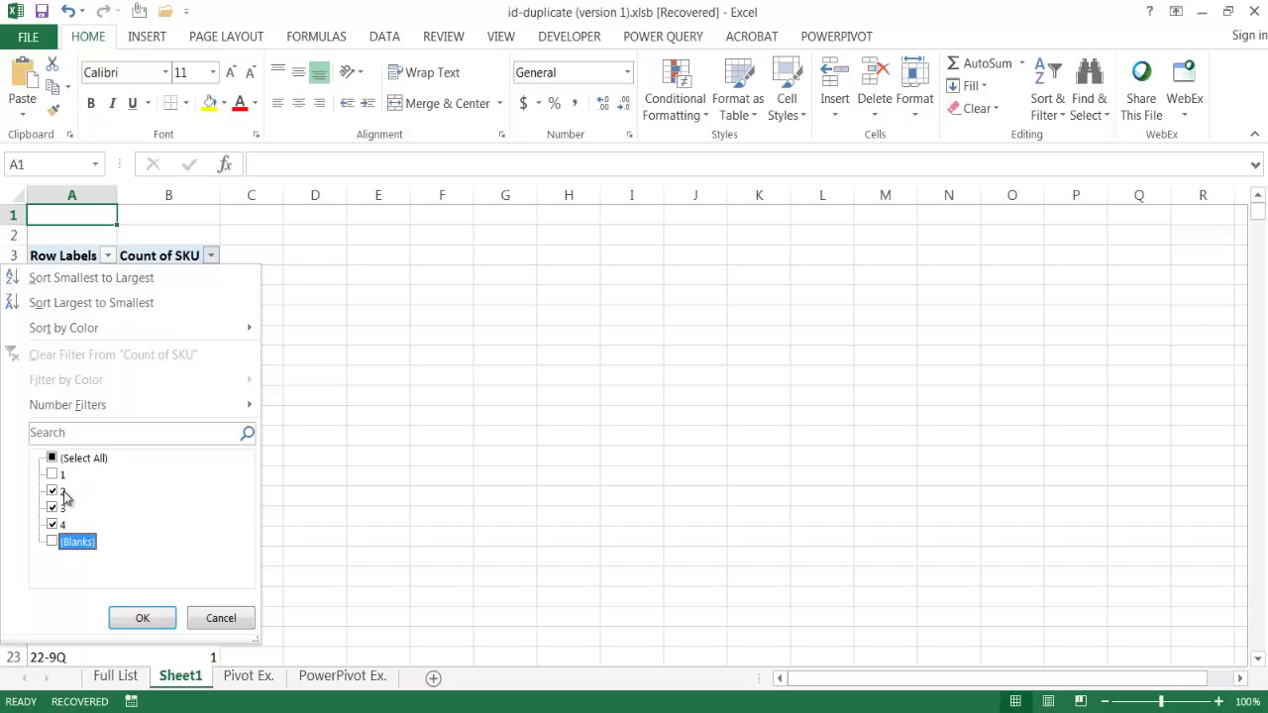
click(141, 617)
click(92, 278)
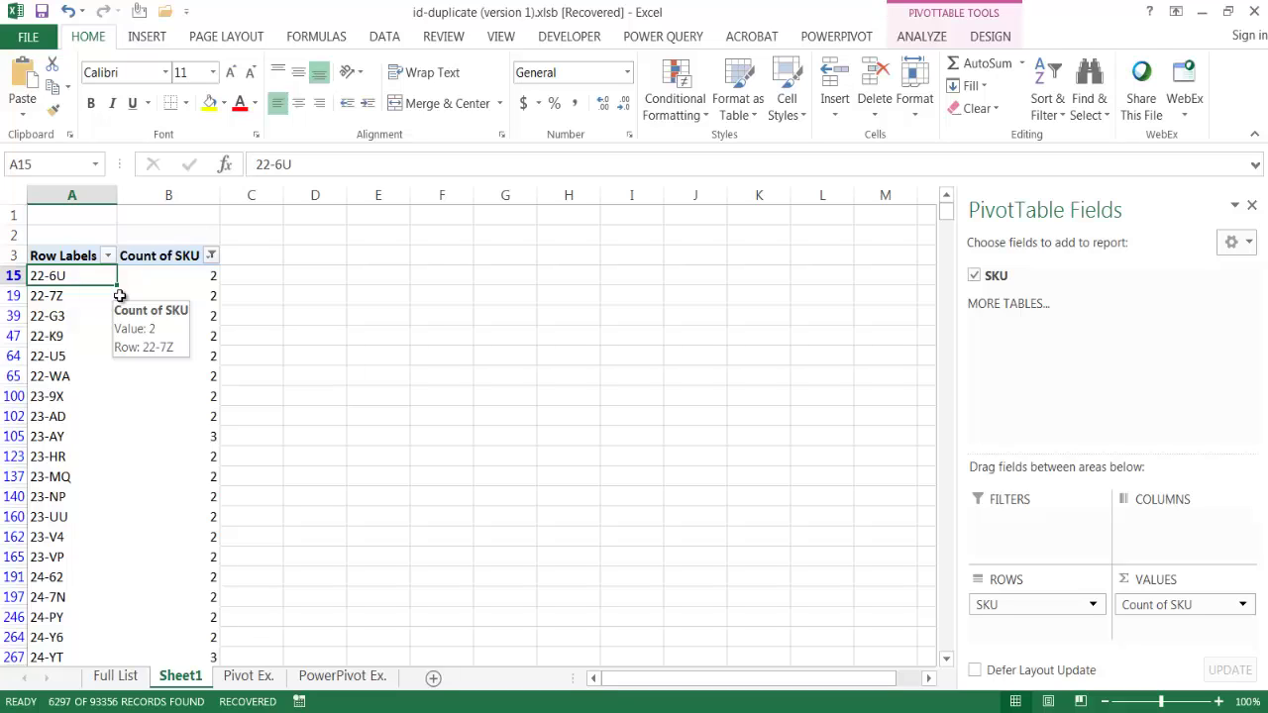
- Add the PowerPivot Ex. sheet's SKU list to the Data Model as a table with headers from $A$1:$A$100001
click(333, 682)
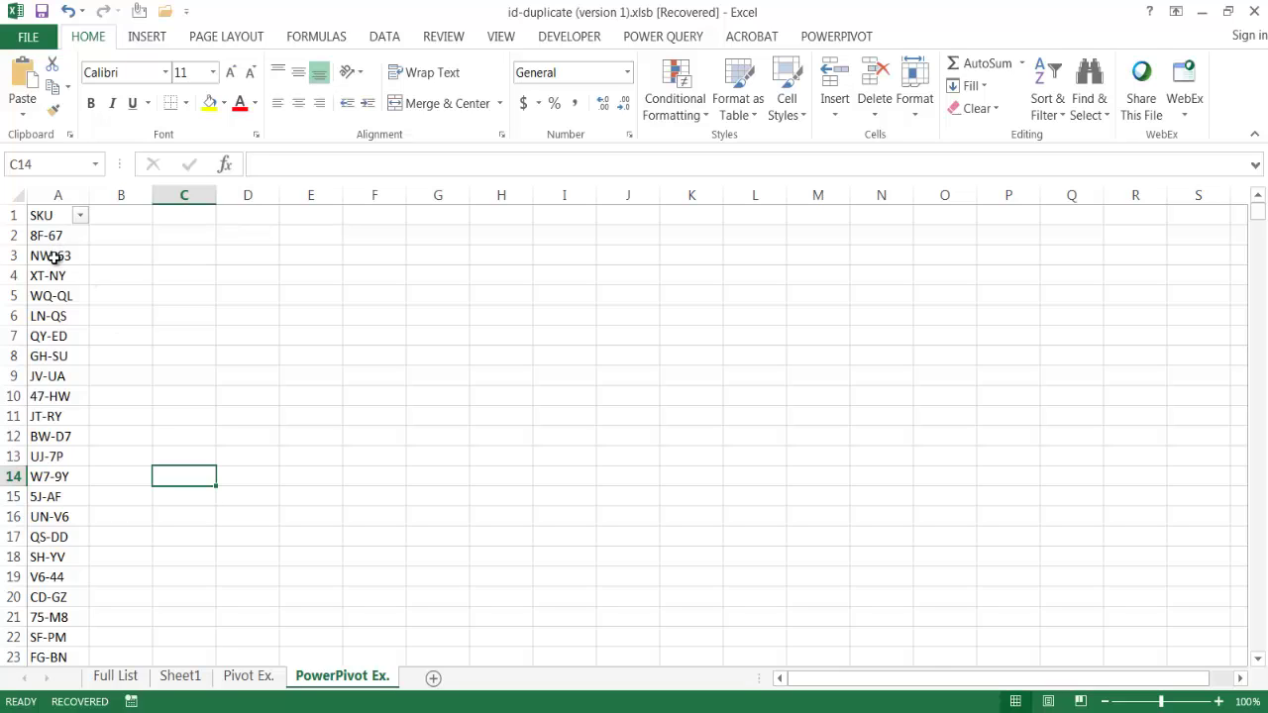
click(55, 256)
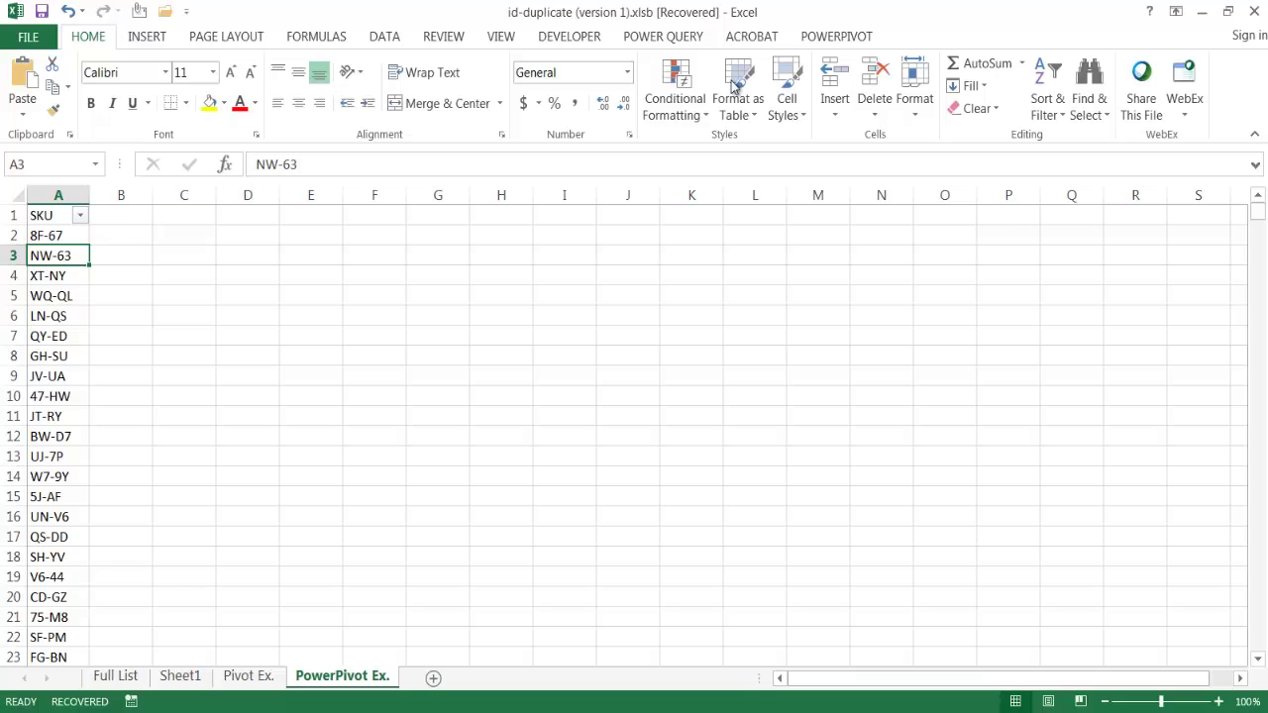
click(871, 39)
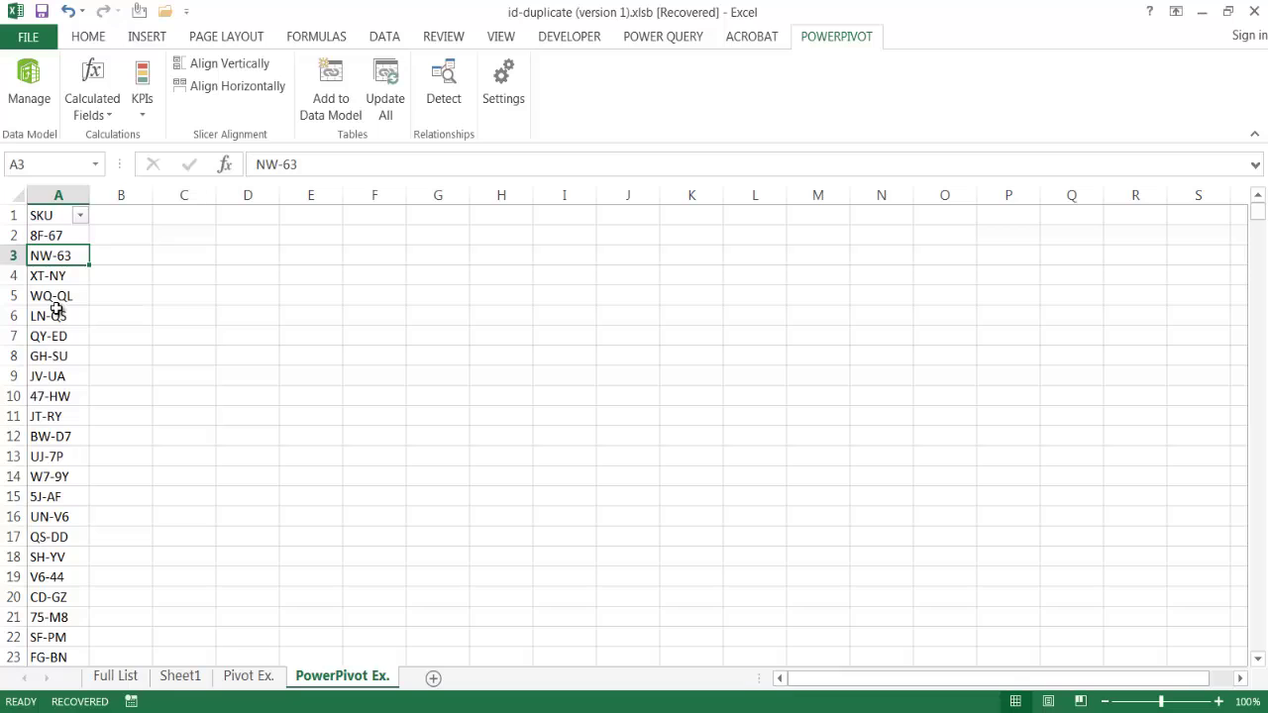
click(328, 92)
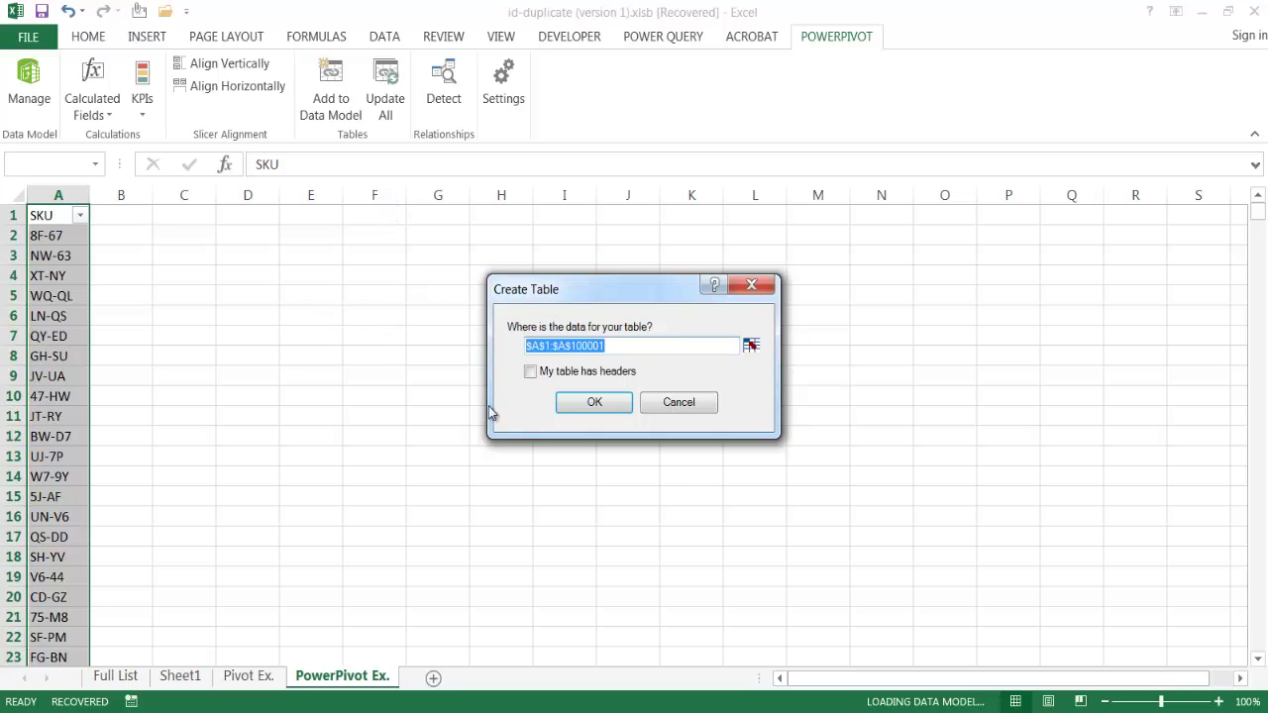
click(531, 372)
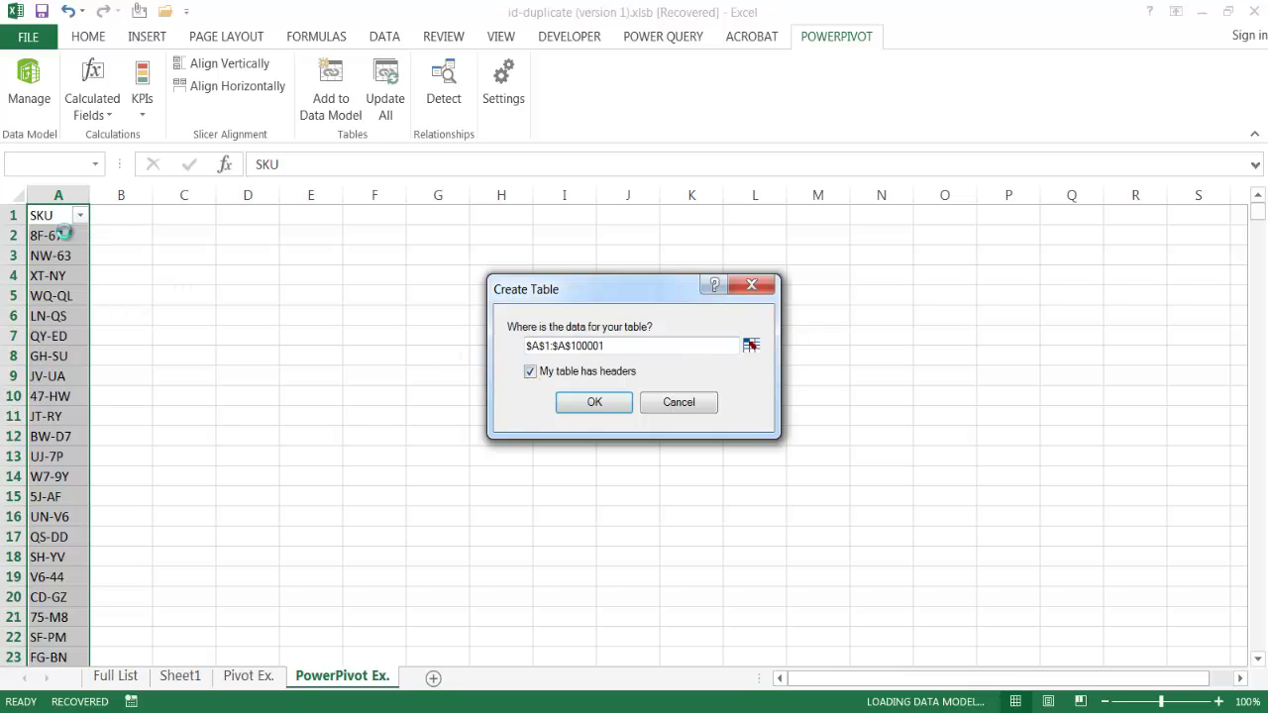
click(593, 403)
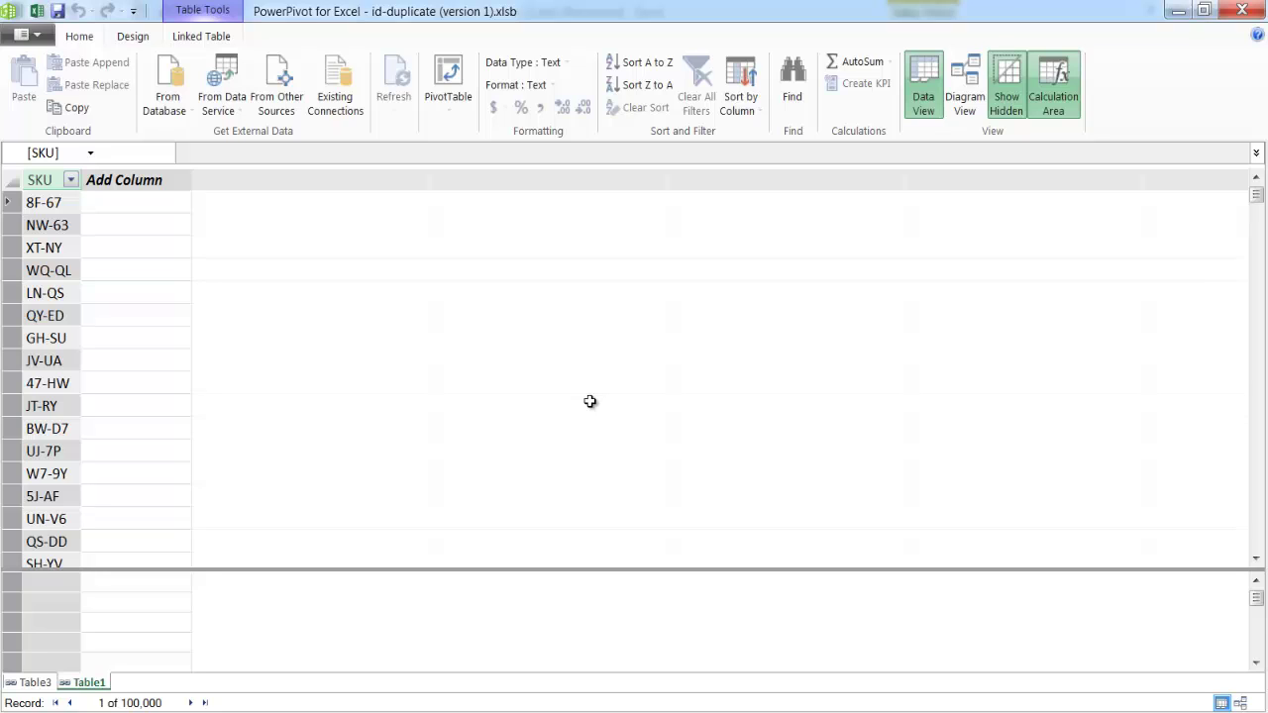
- Start a calculated column beside SKU in Table1 with the formula =IF(CALCULATE(COUNTROWS(Table1)
click(135, 201)
click(211, 153)
text(=if)
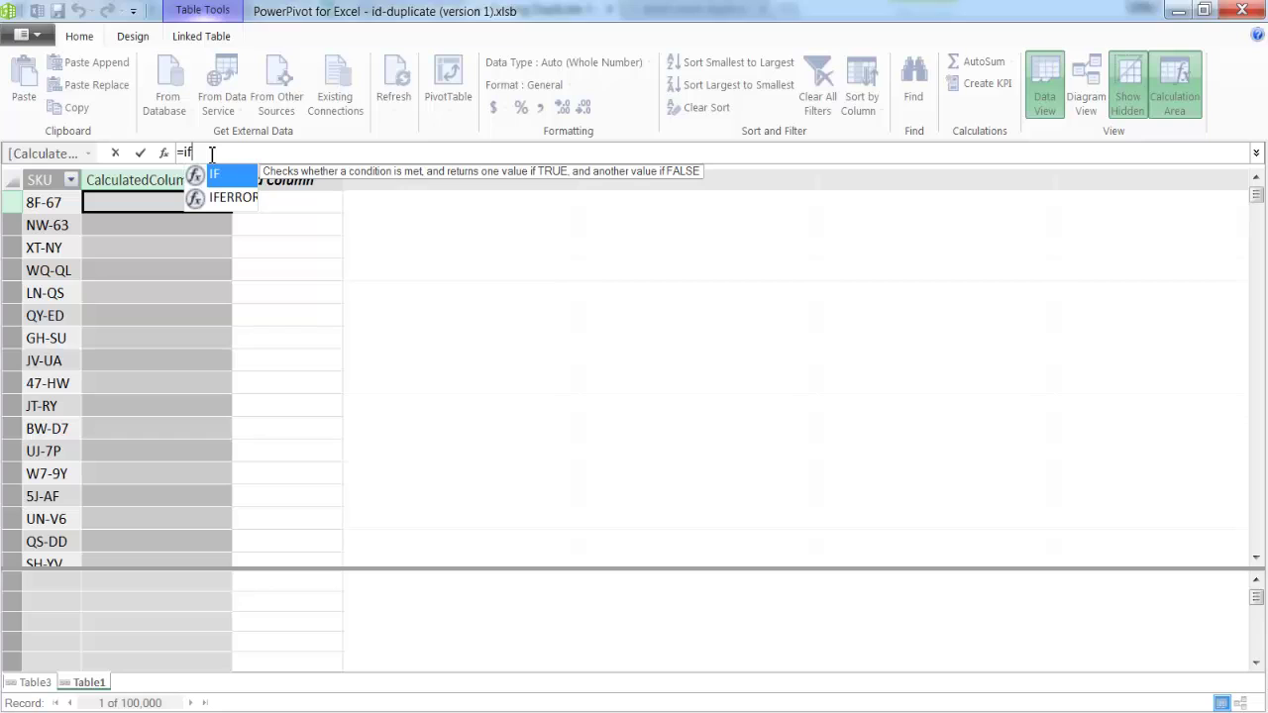
text((CALCULATE()
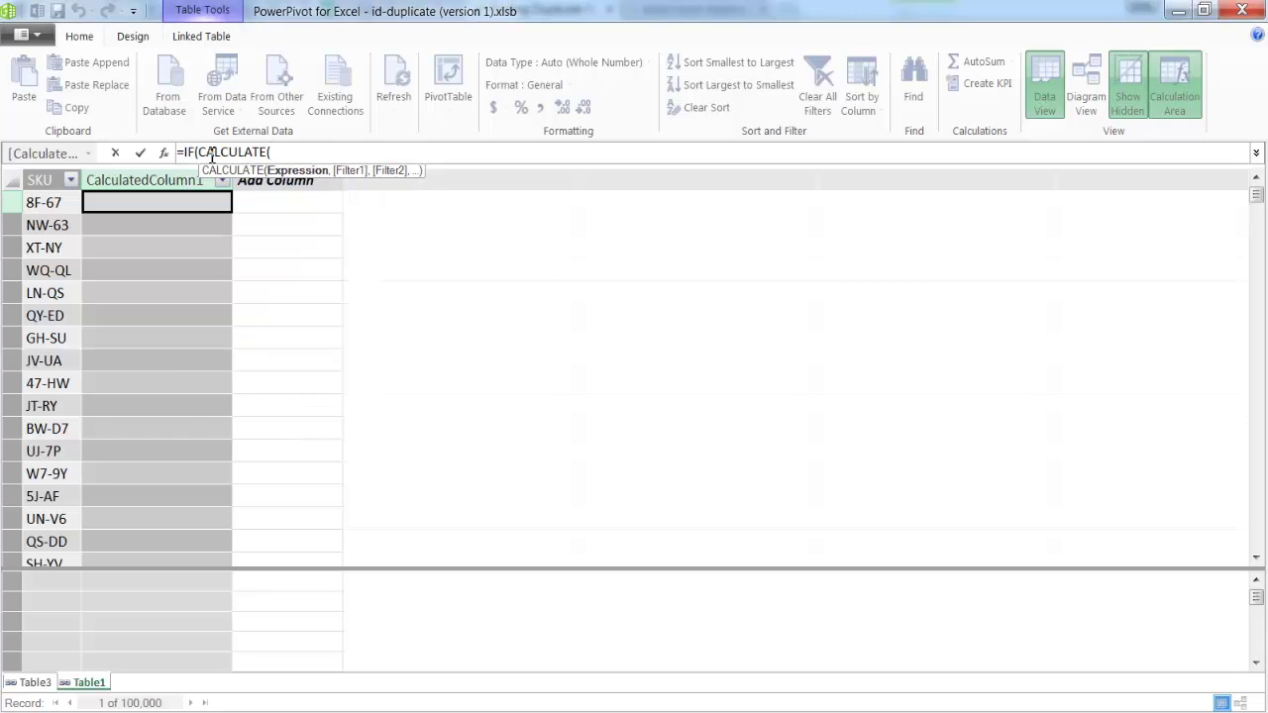
text(count)
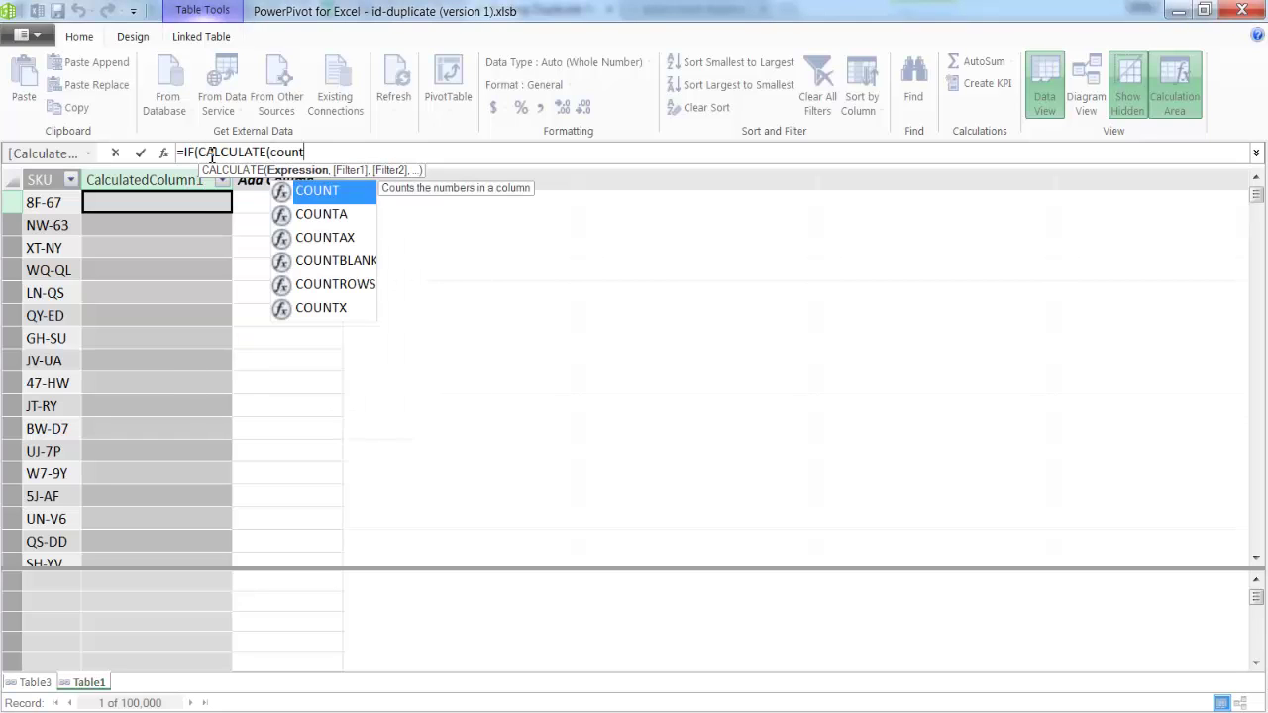
text(ro)
key(Tab)
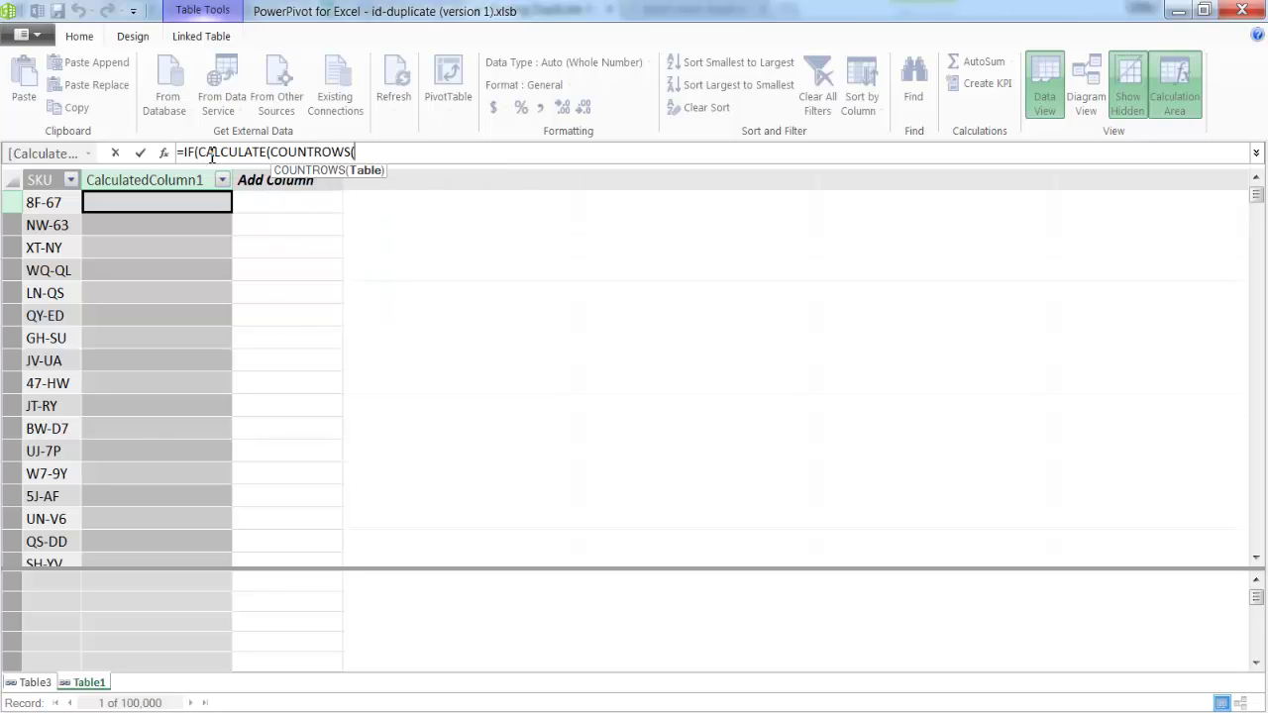
text(ta)
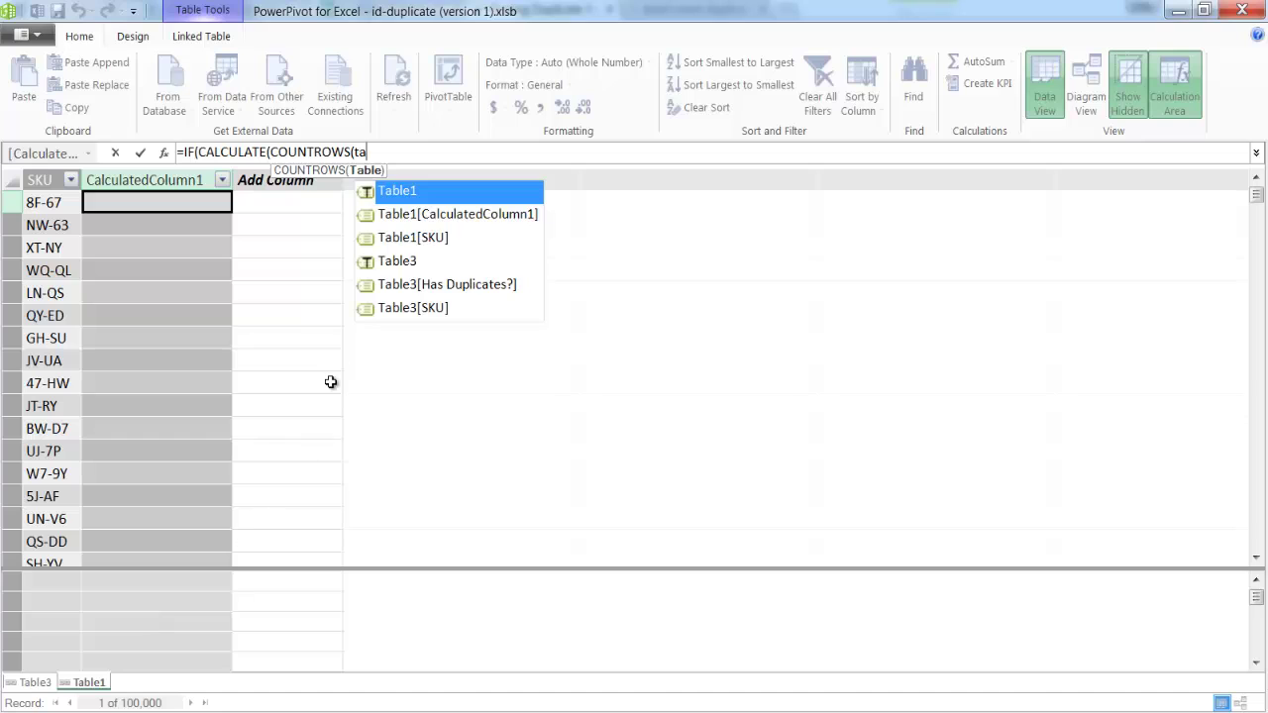
double_click(401, 191)
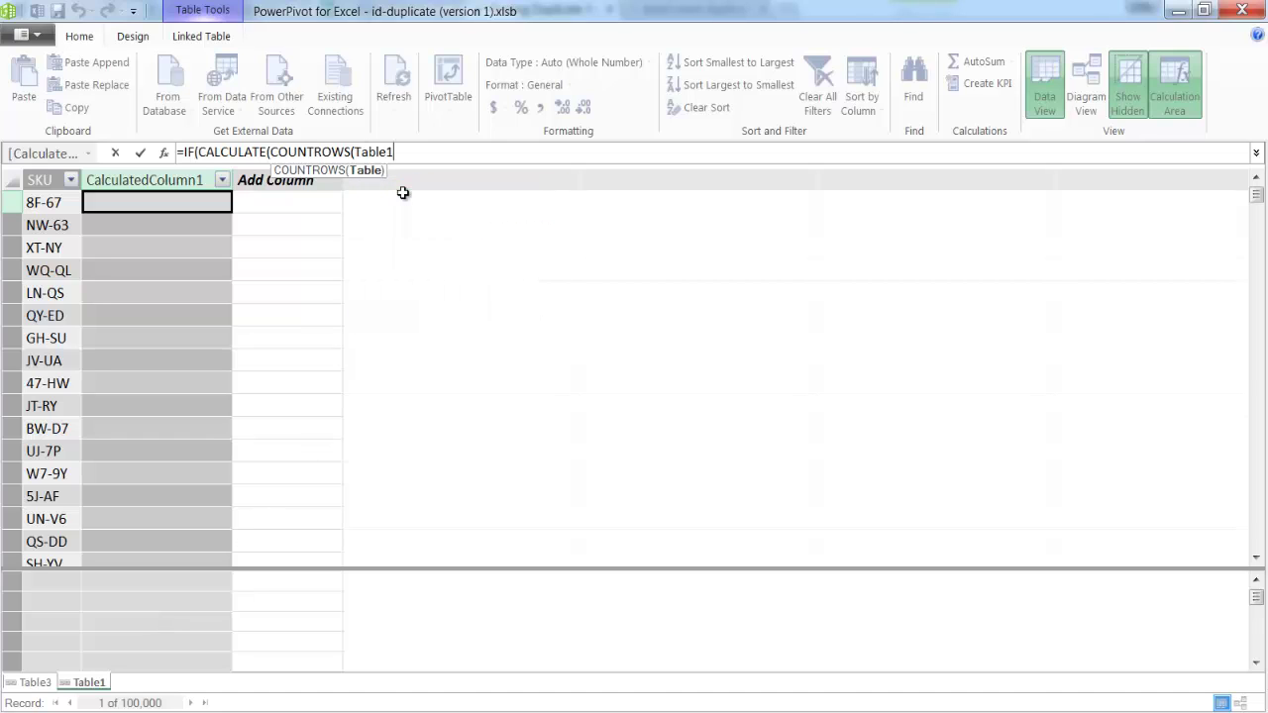
text())
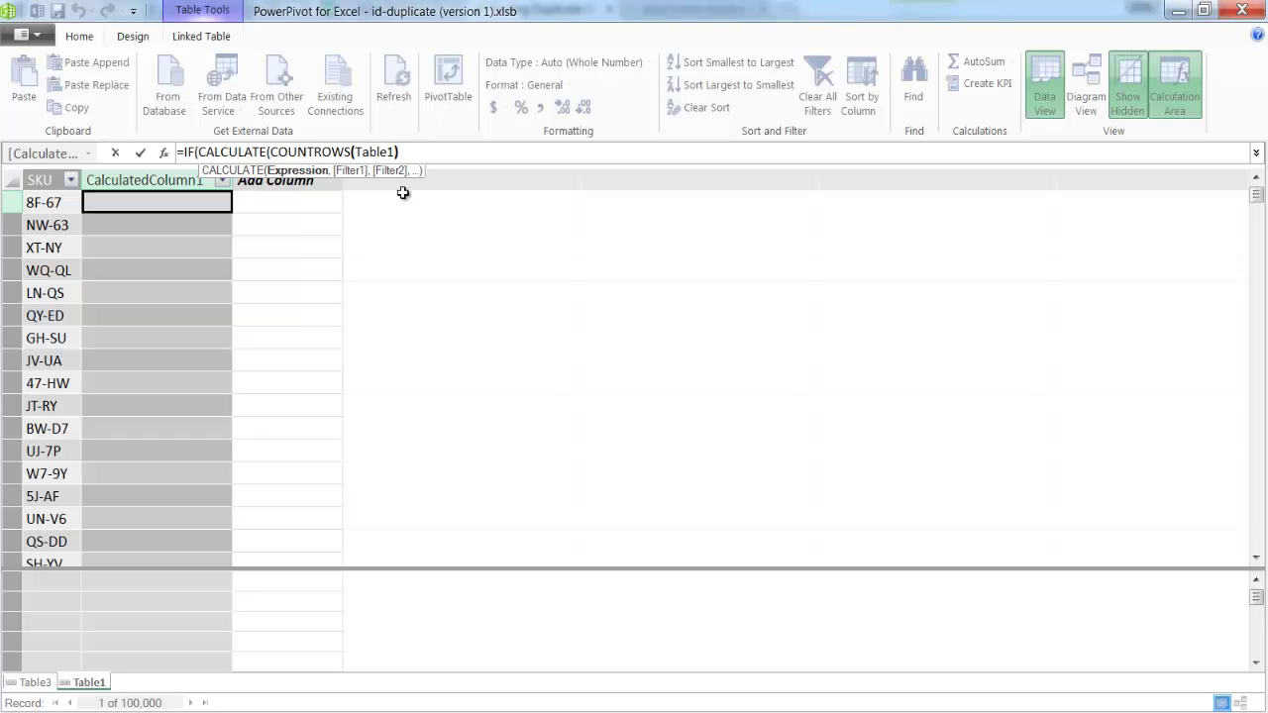
- Continue the calculated column formula with a FILTER over Table1 as CALCULATE's filter argument
text(,)
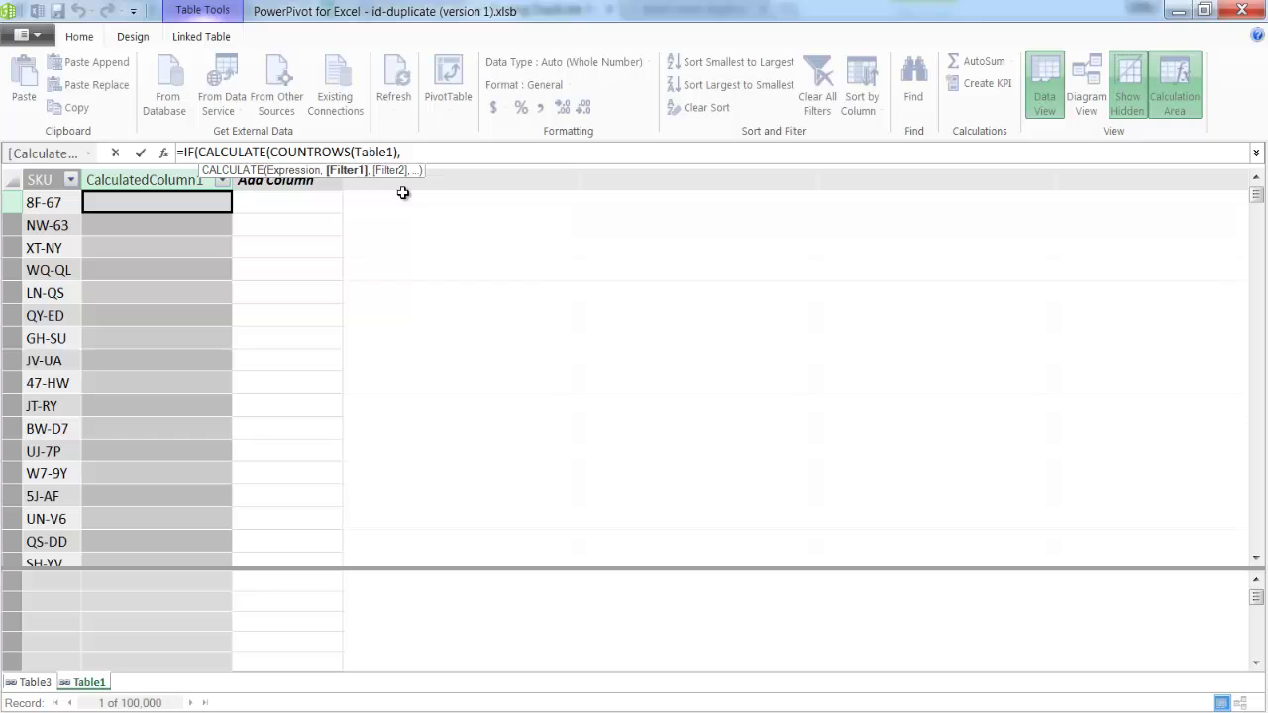
text(fil)
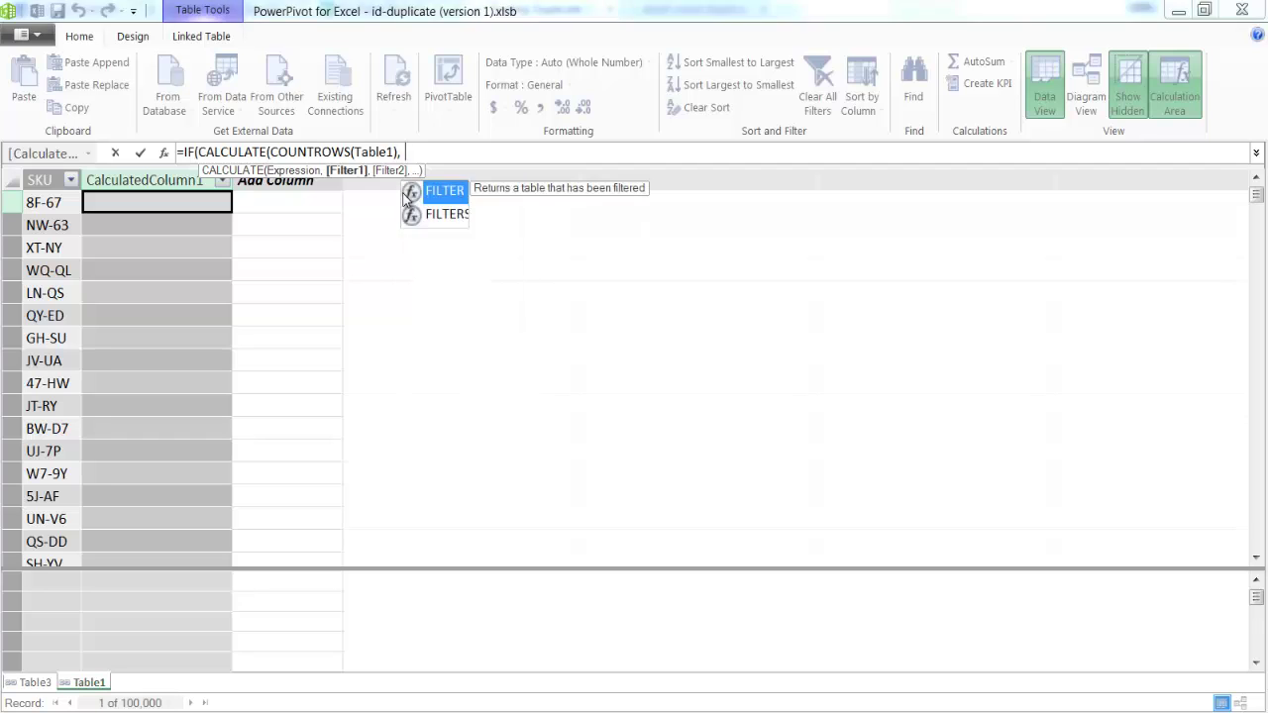
double_click(406, 193)
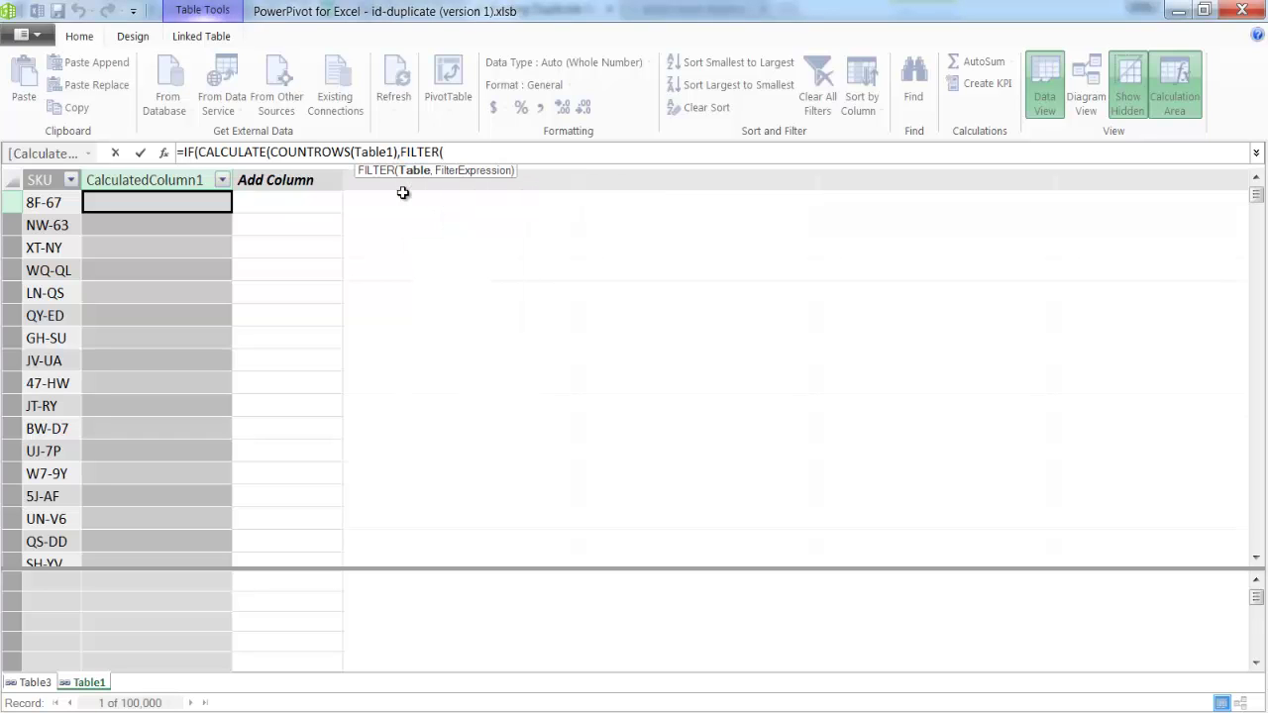
text(tab)
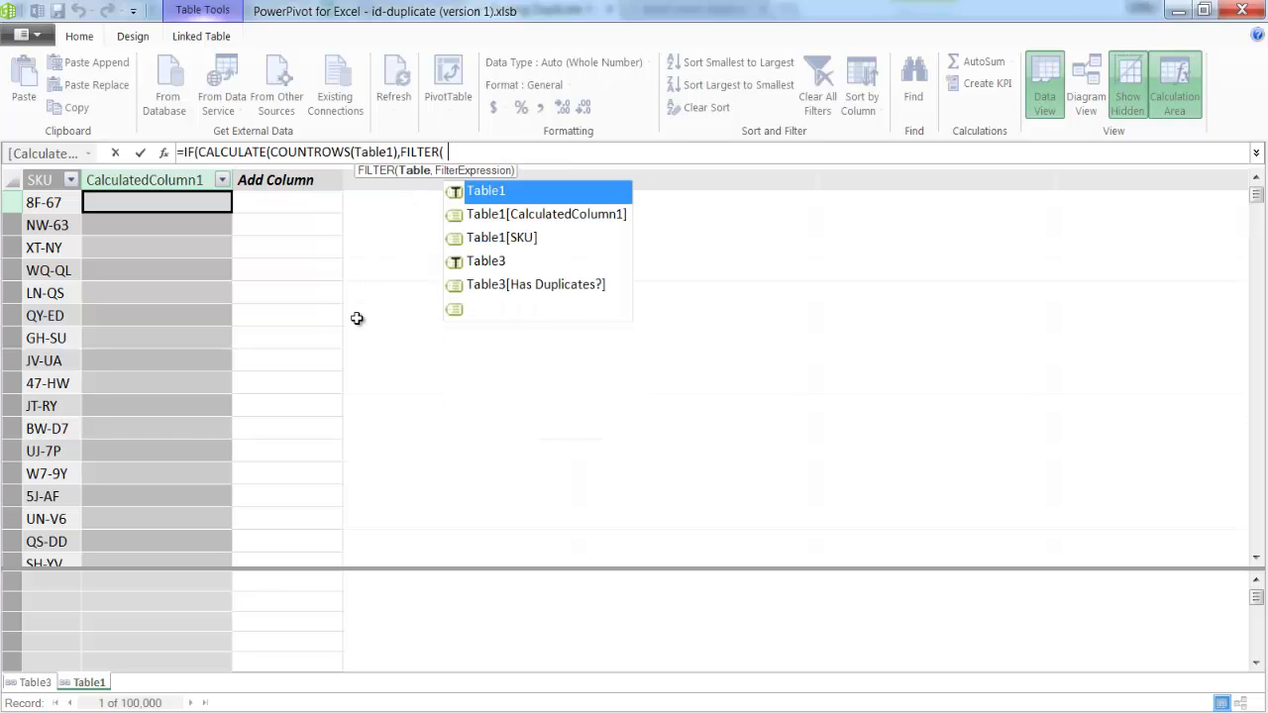
double_click(486, 191)
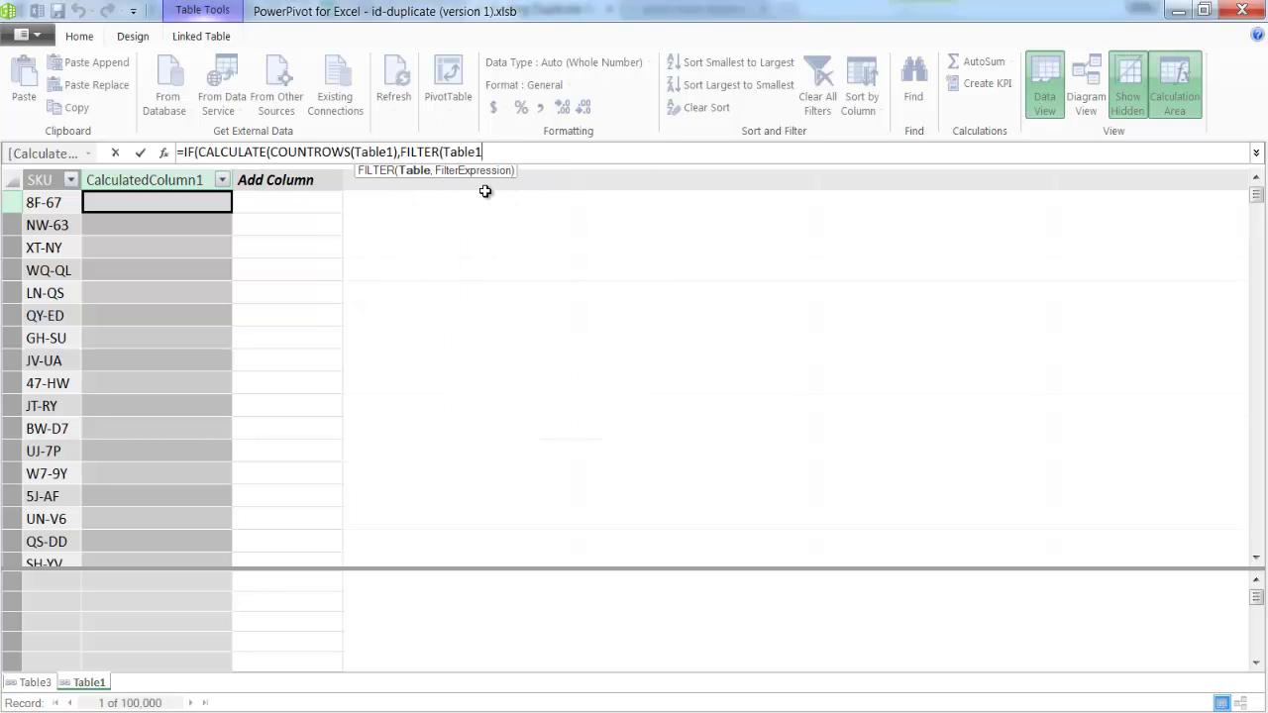
text(,)
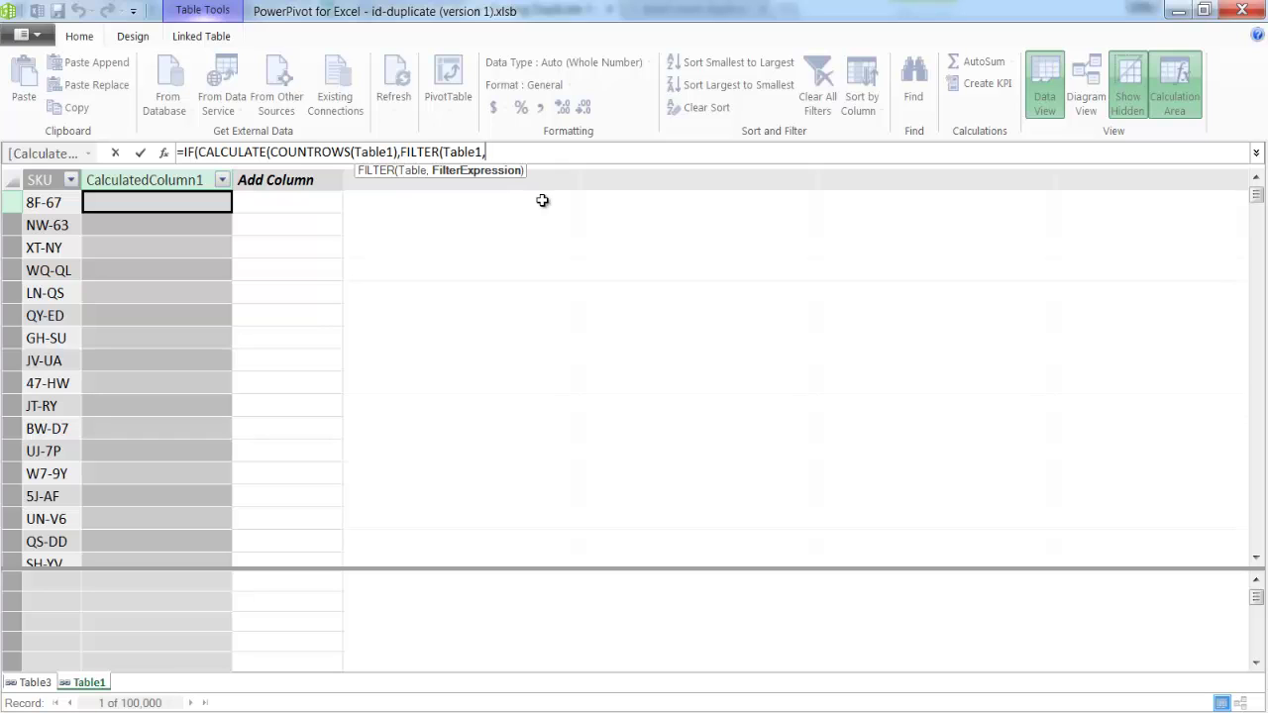
- Give FILTER the condition Table1[SKU]=EARLIER(Table1[SKU]) and close the EARLIER, FILTER and CALCULATE functions
text(tab)
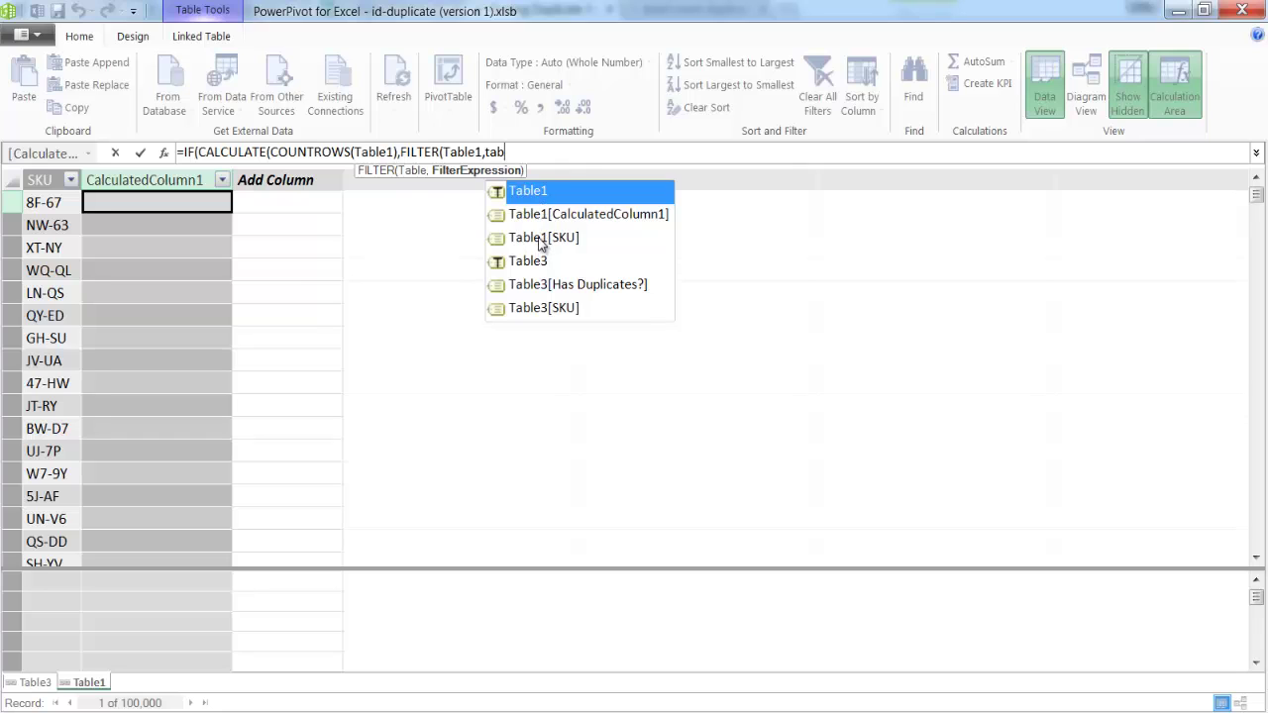
double_click(541, 239)
text(= )
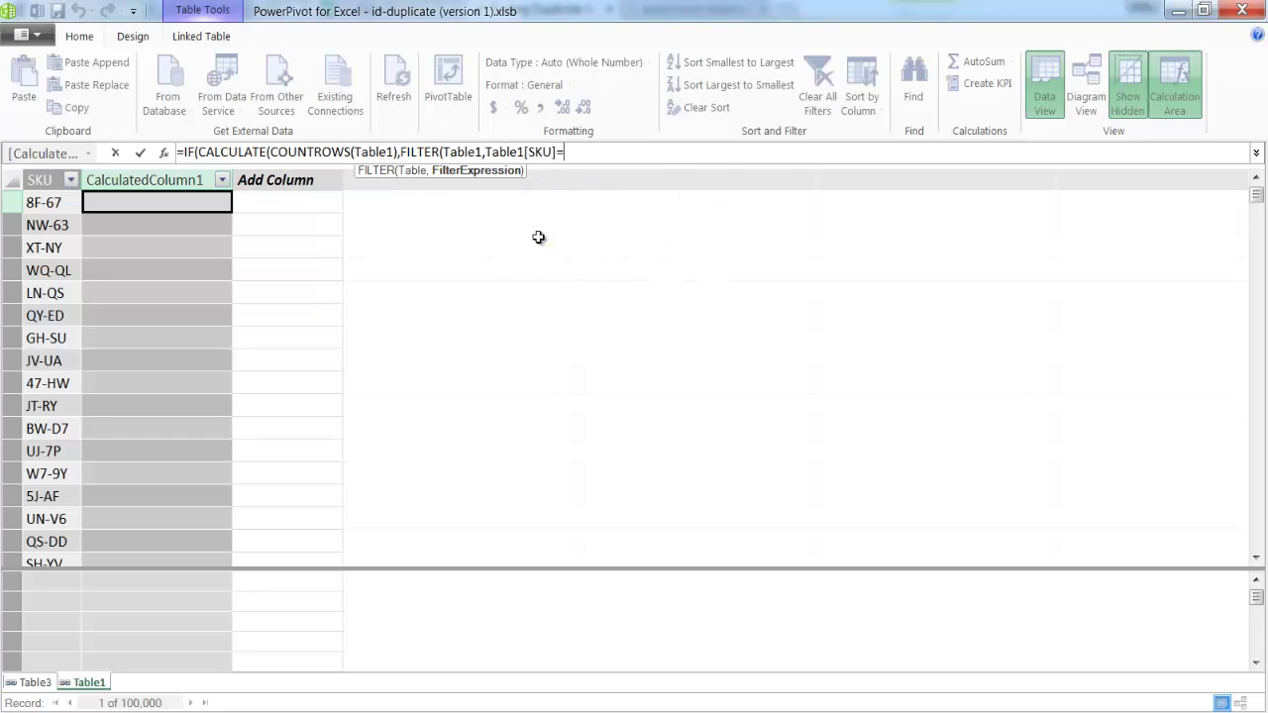
text(ear)
key(Tab)
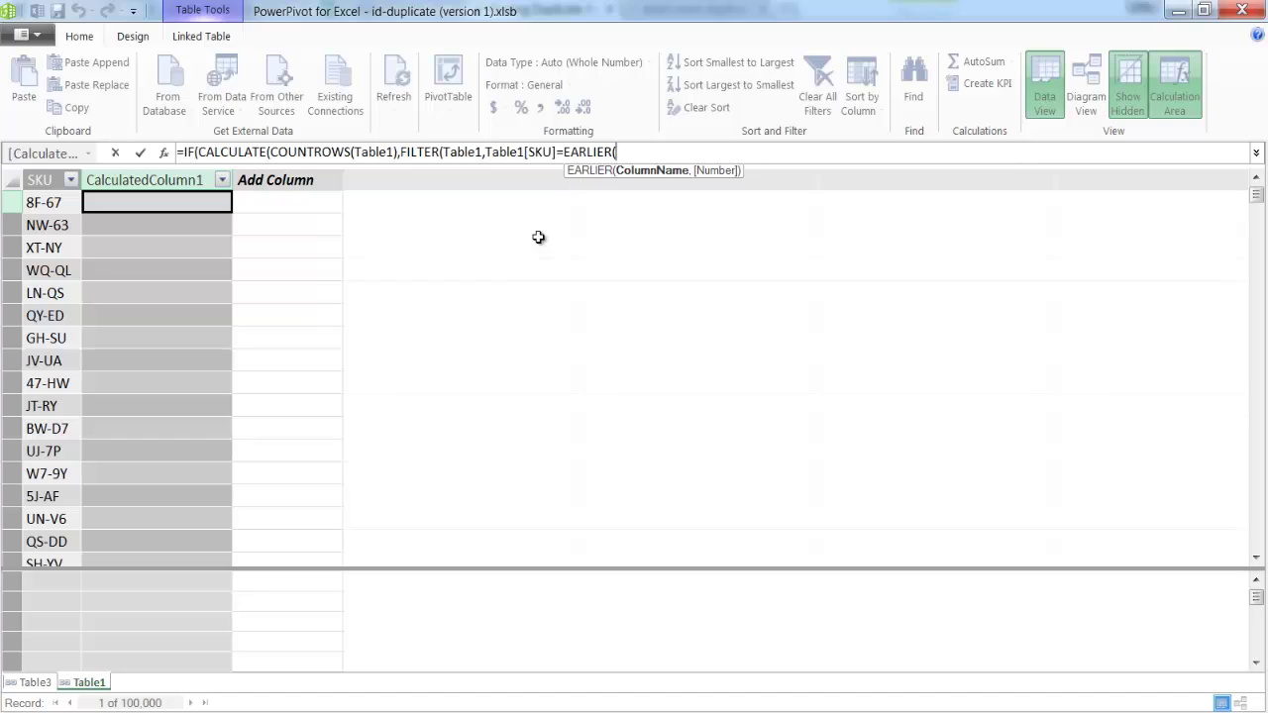
text(tabl)
double_click(676, 238)
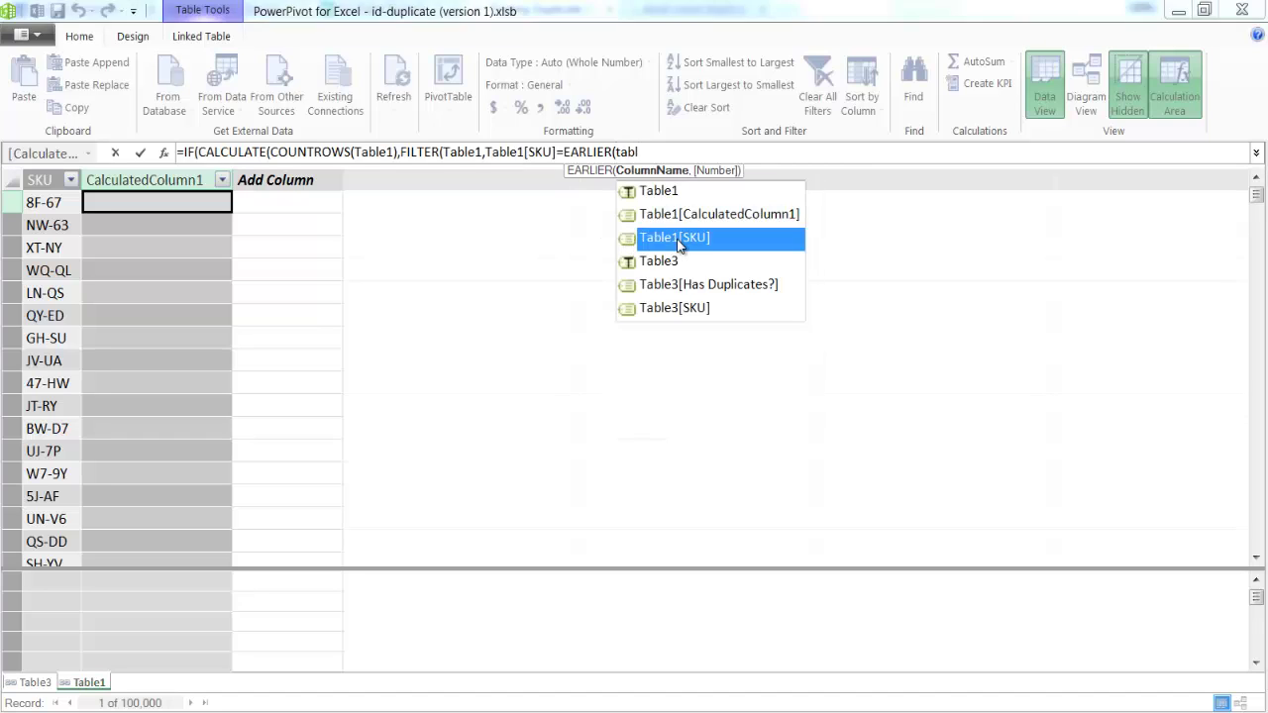
text())
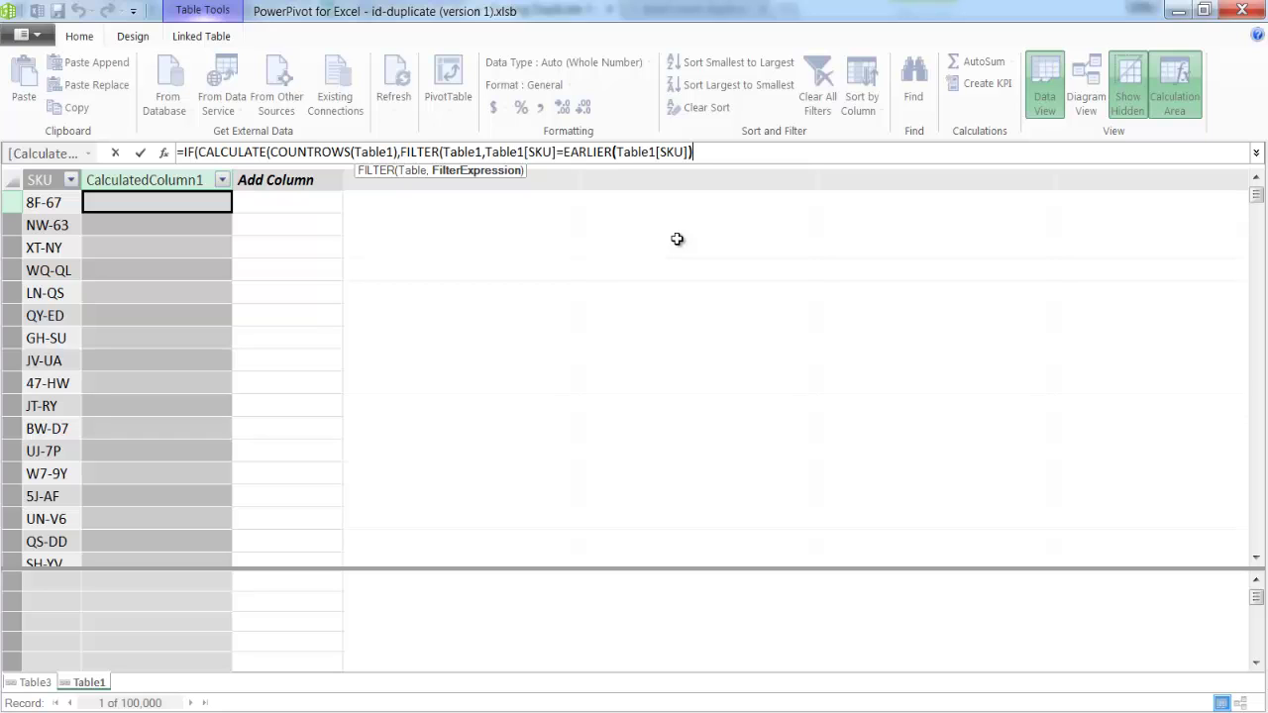
text())
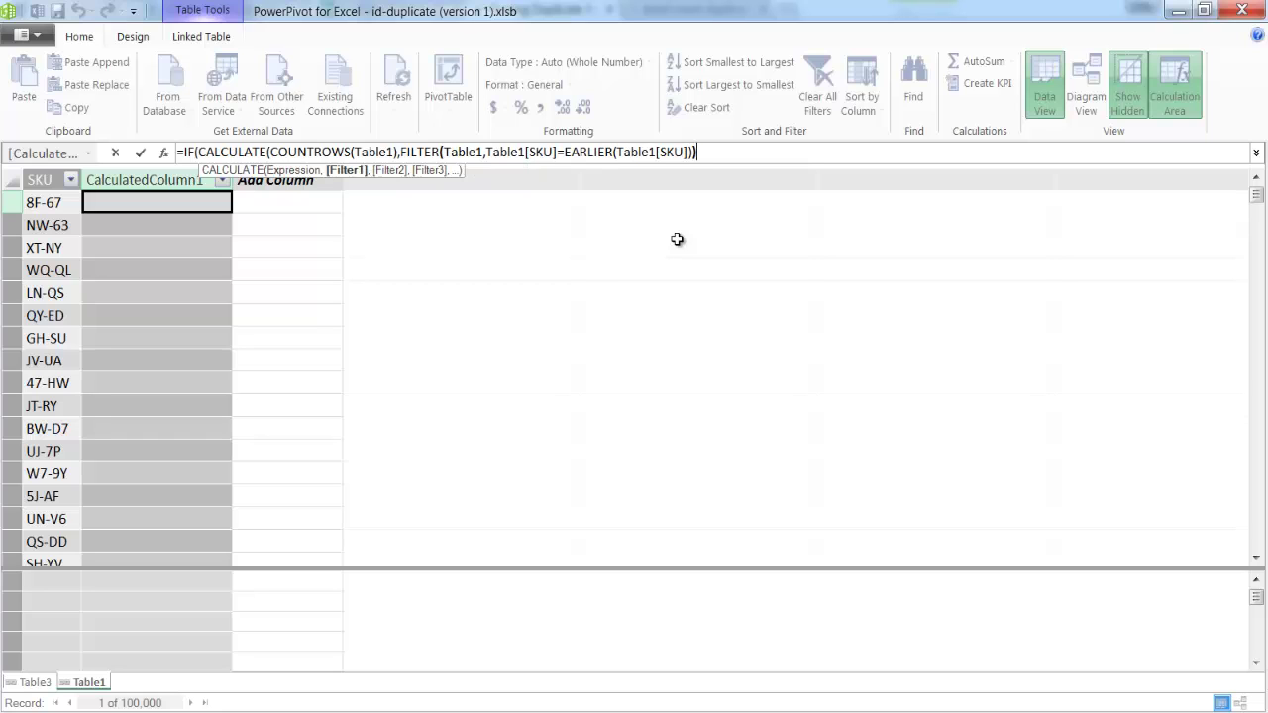
text())
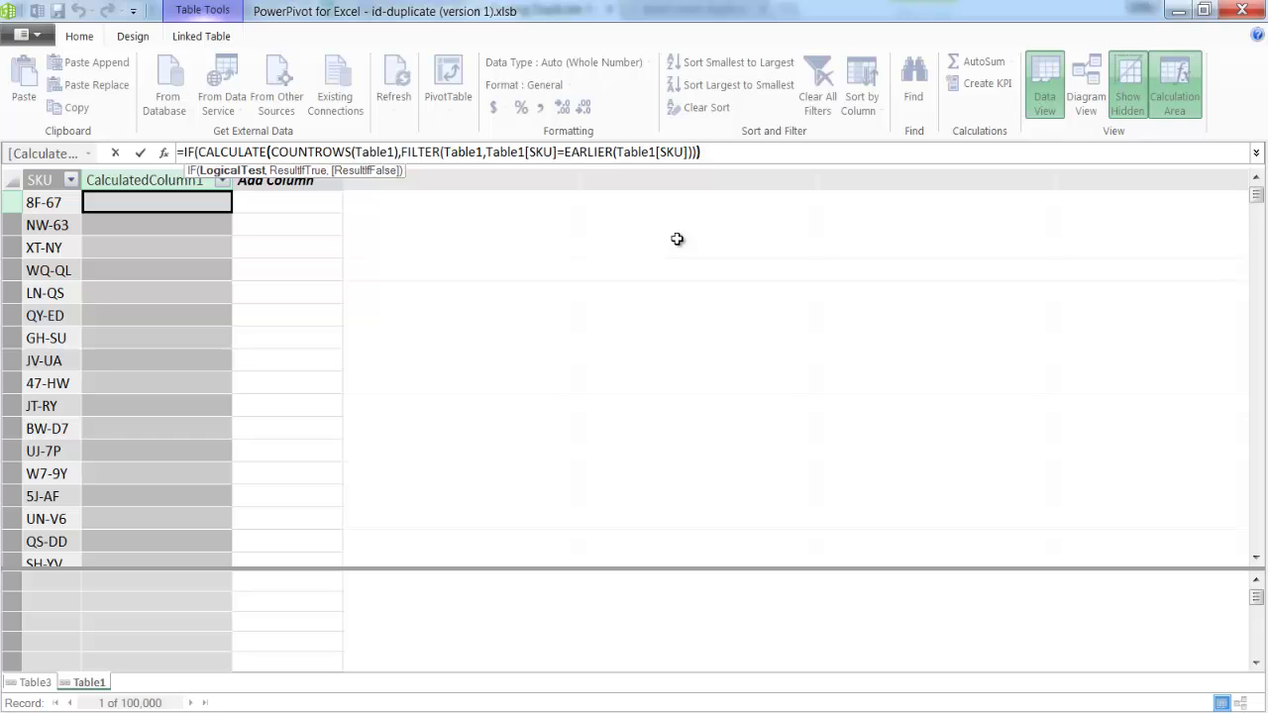
- Finish the IF formula with >1,1,0) so repeated SKUs return 1 and others 0, and commit it
text(>1,)
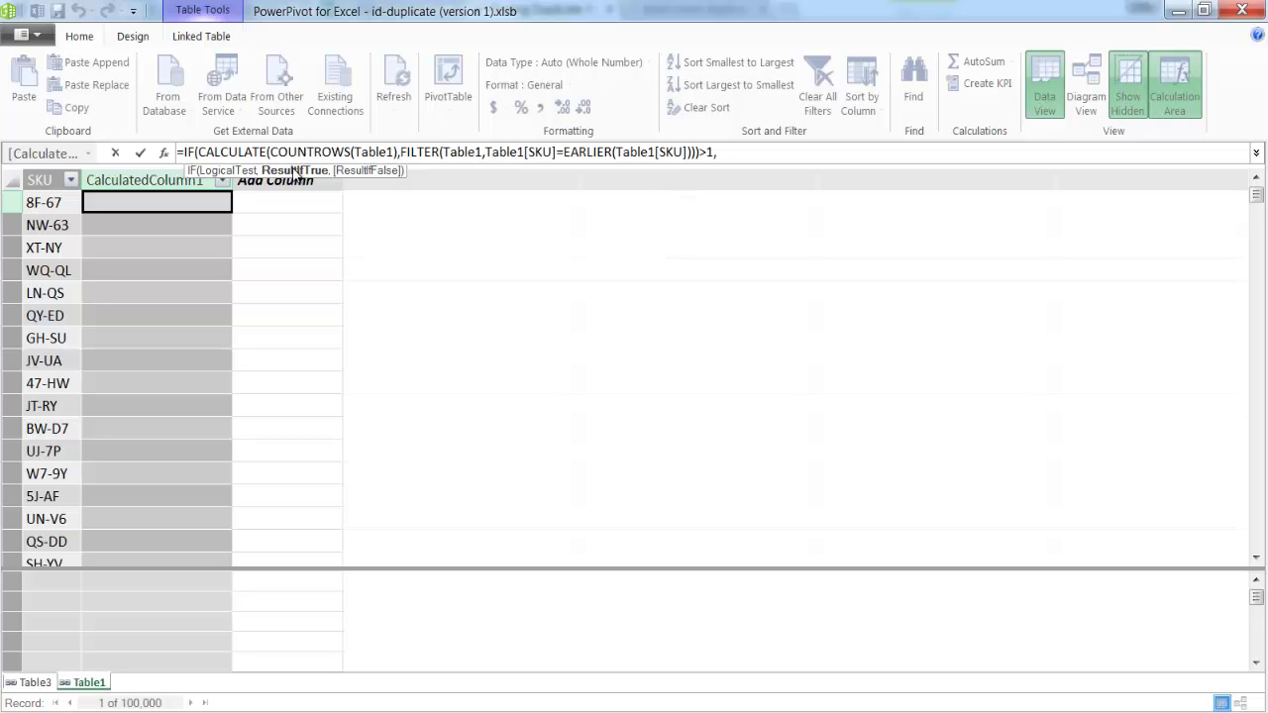
text(1,0)
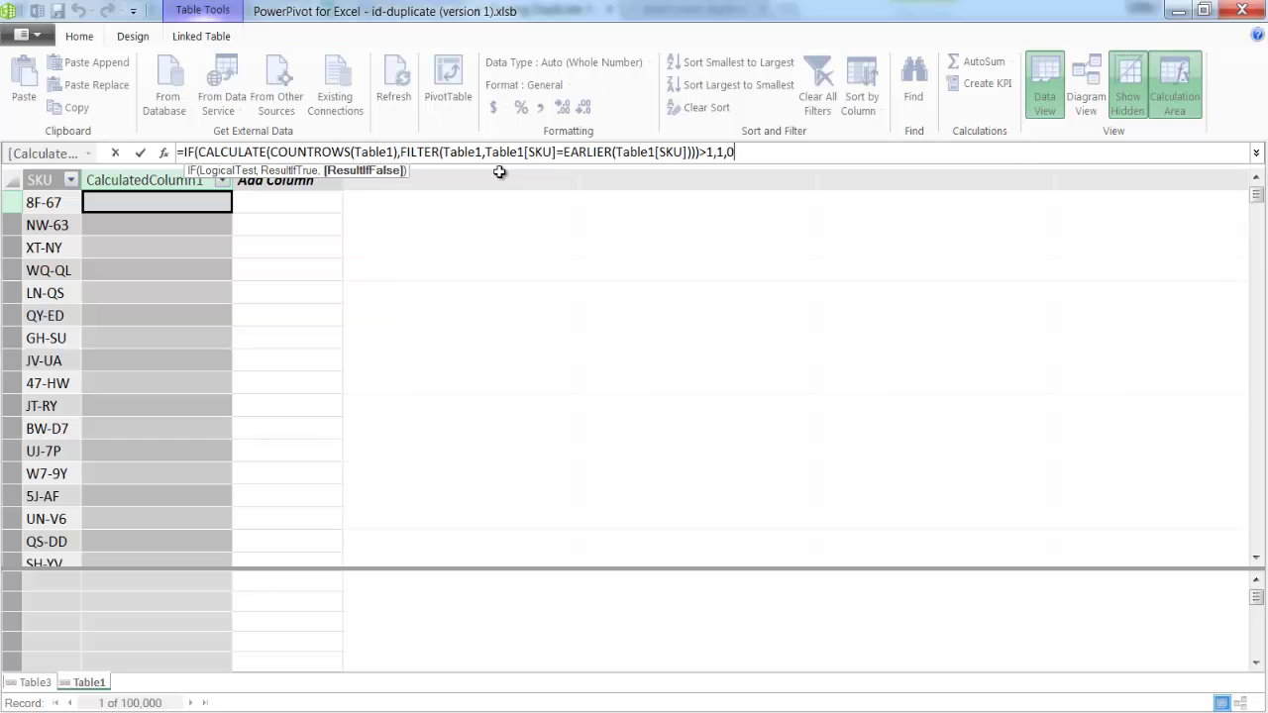
text())
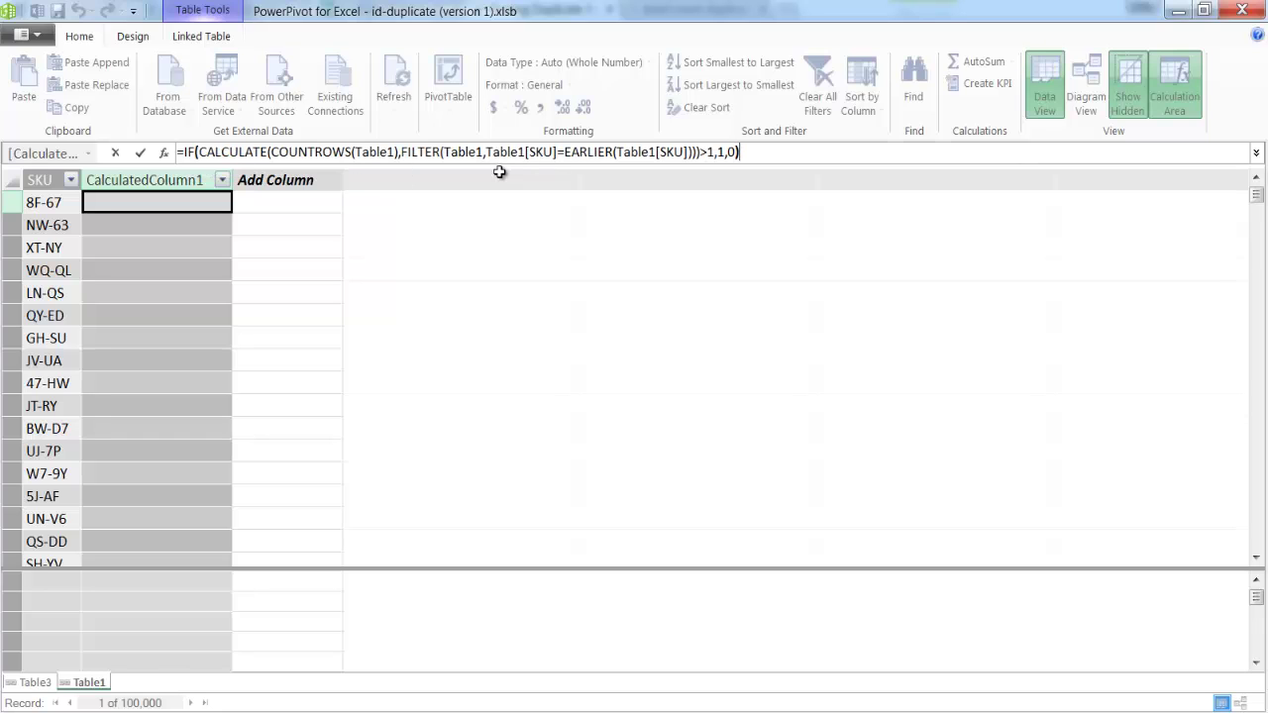
key(Return)
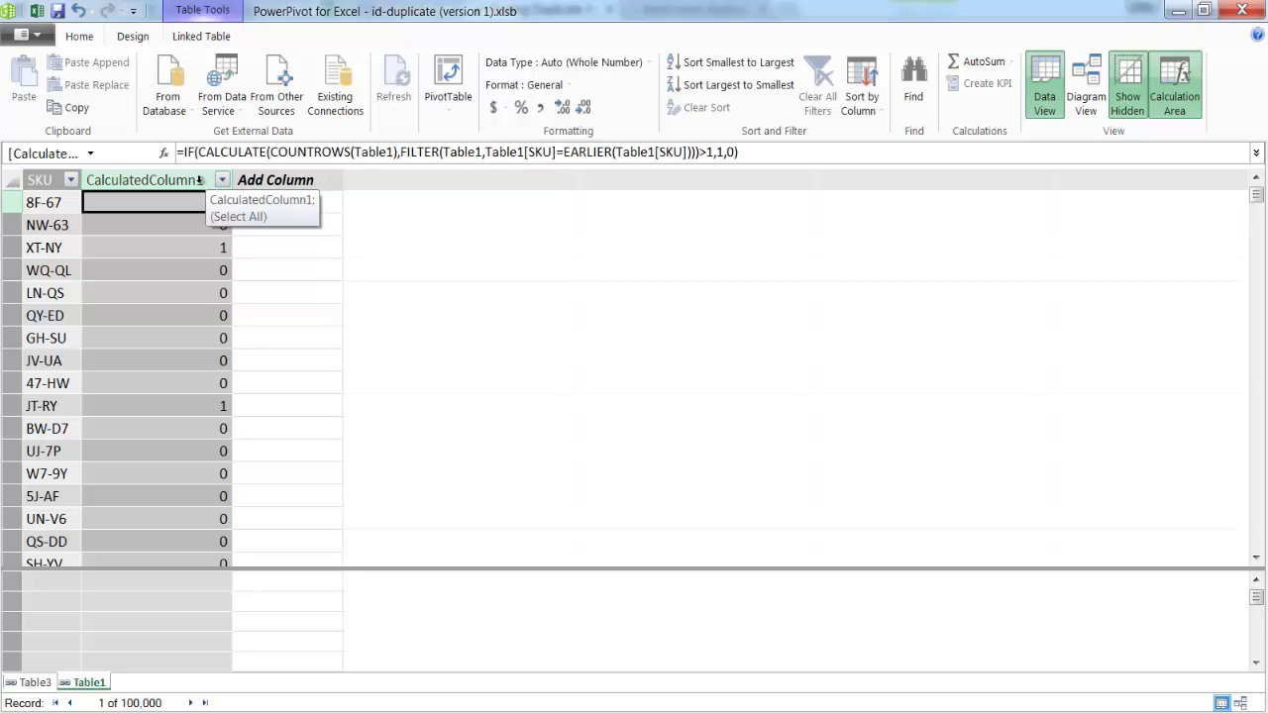
- Rename the calculated column as Has Duplicates?
double_click(201, 180)
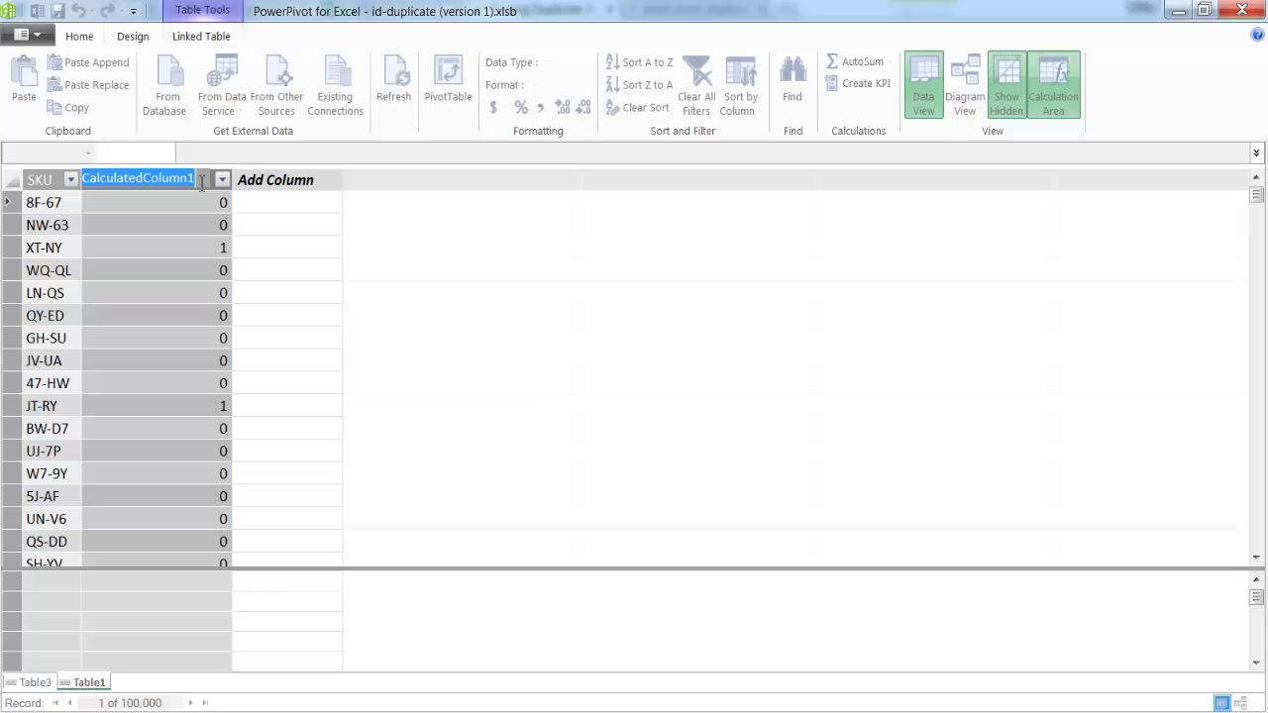
text(Has Duplicate)
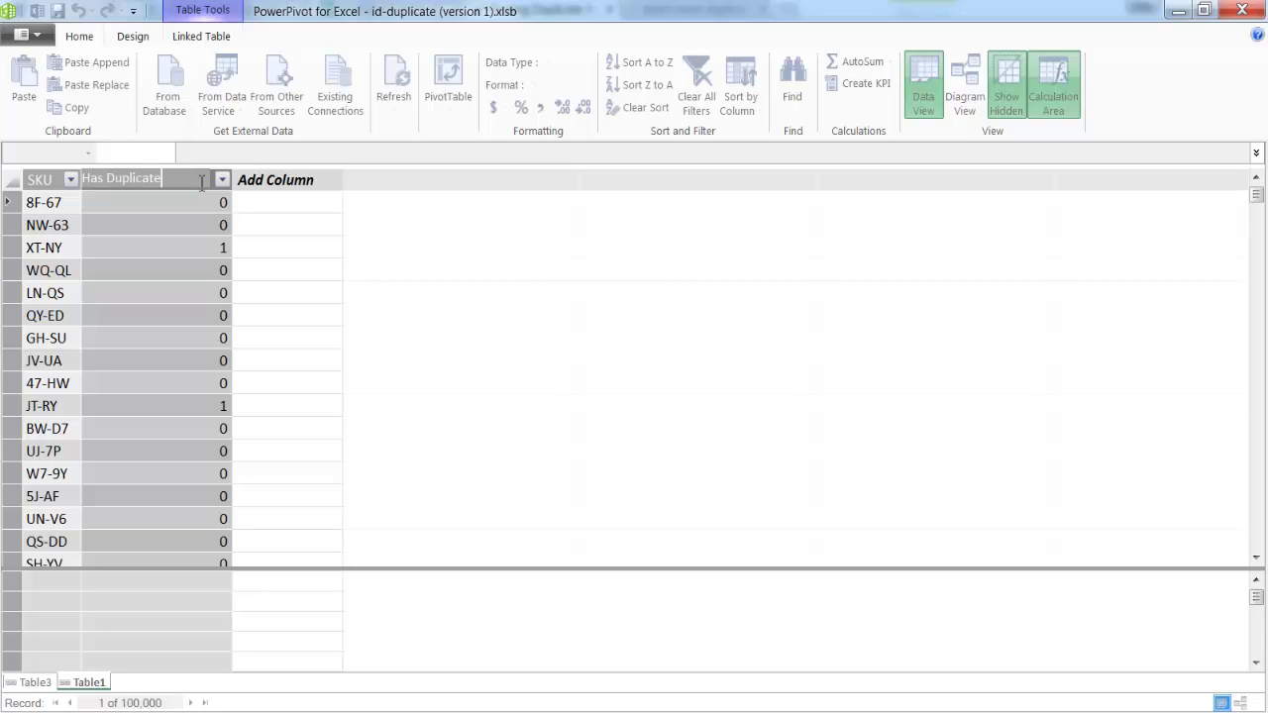
text(s?)
key(Return)
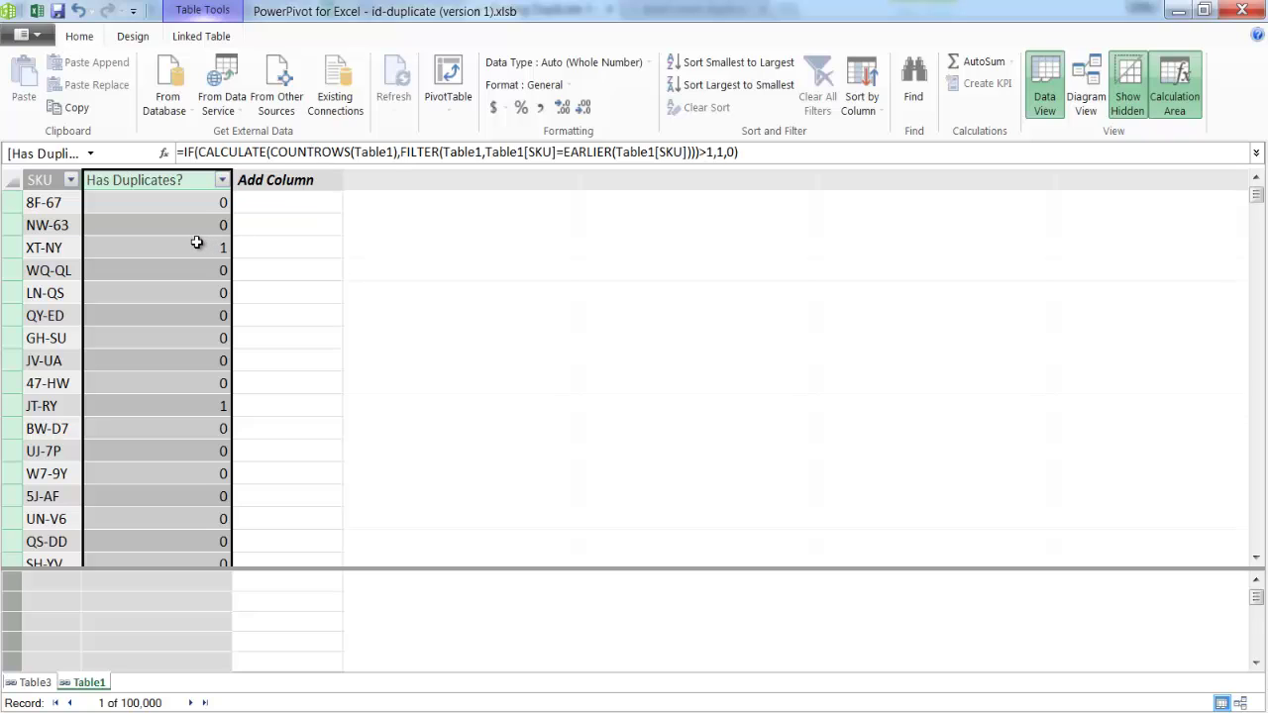
- Copy the entire Table1, including the Has Duplicates? column, and switch back to the Excel workbook
click(103, 246)
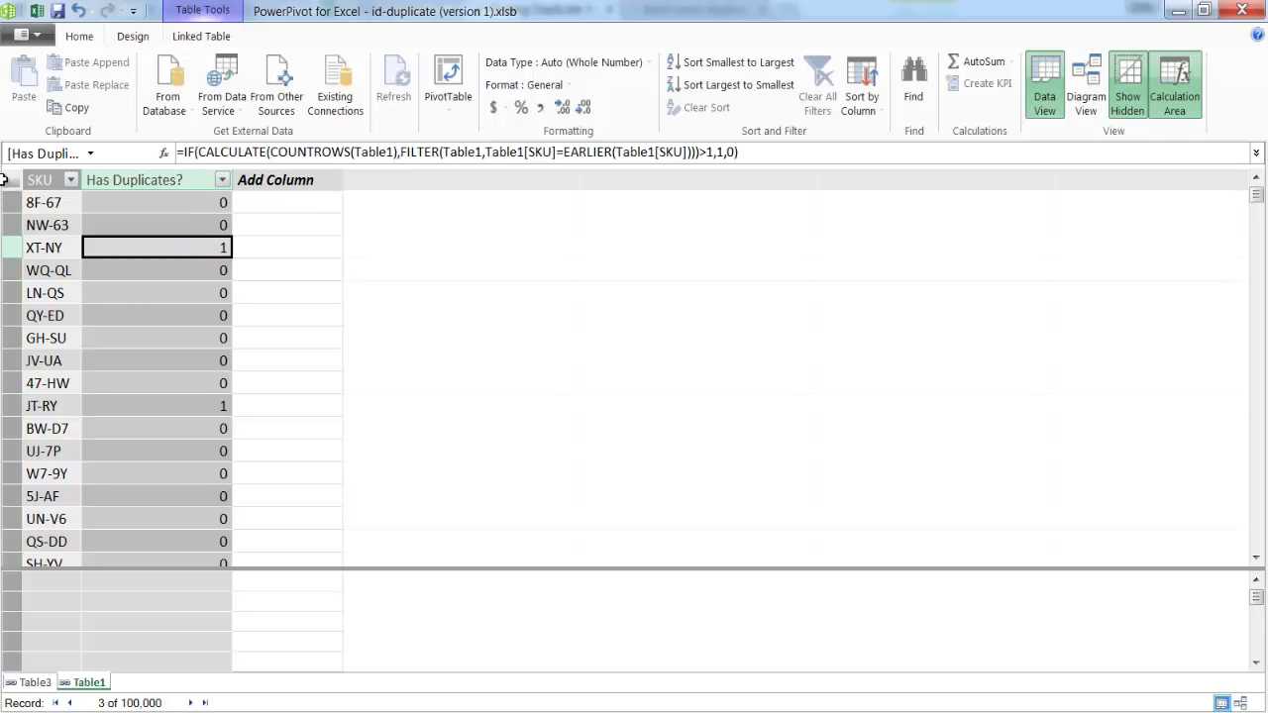
click(8, 179)
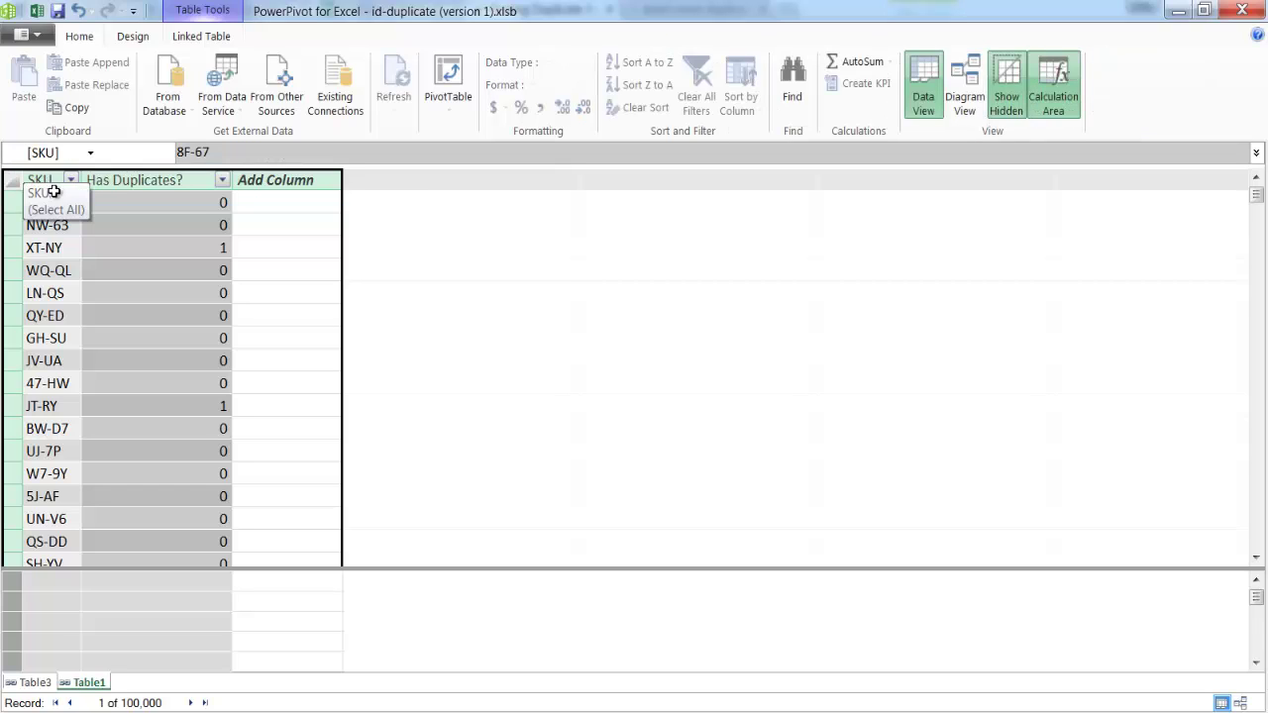
right_click(90, 229)
click(107, 240)
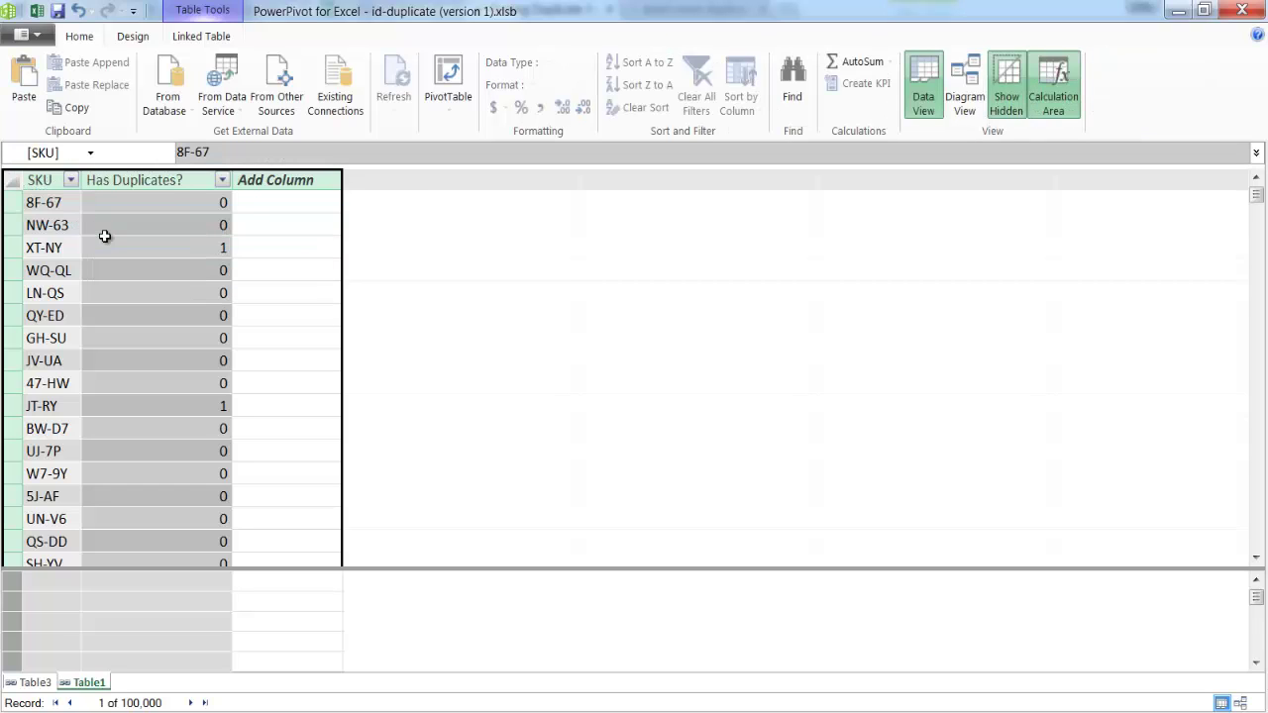
click(36, 11)
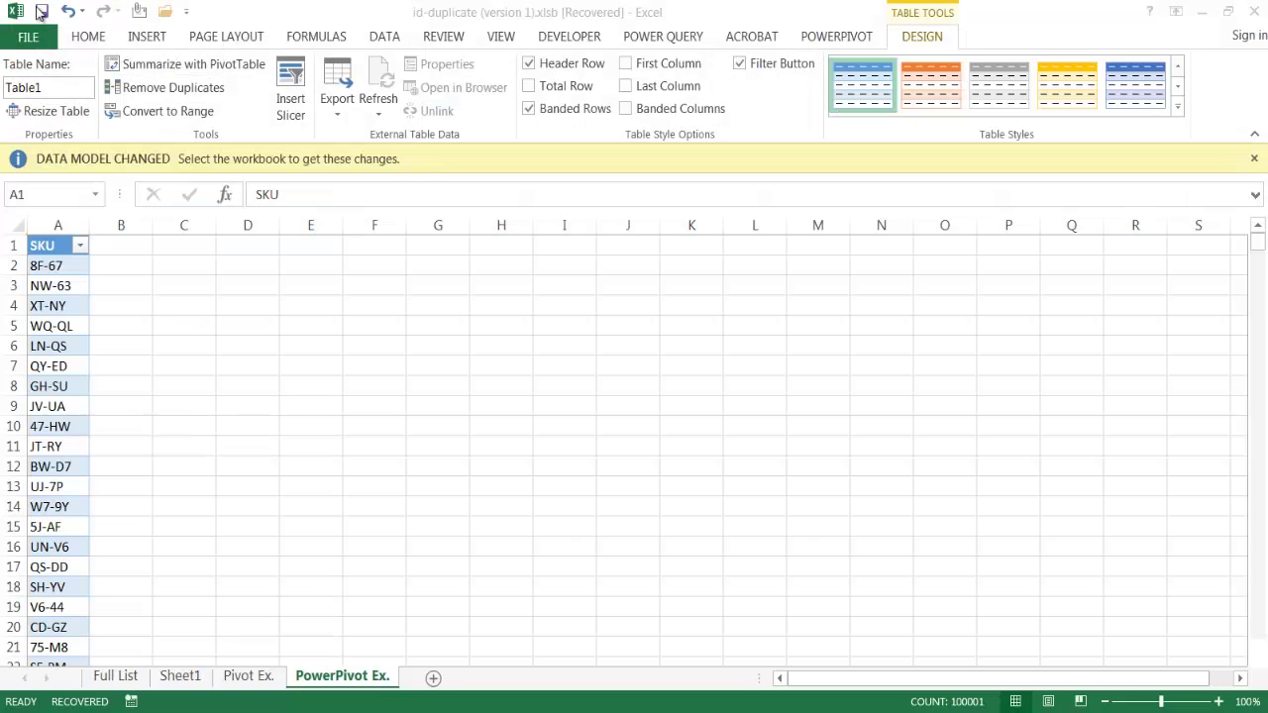
- Paste the copied table into a new worksheet from A1 and fit column B to its contents
click(436, 680)
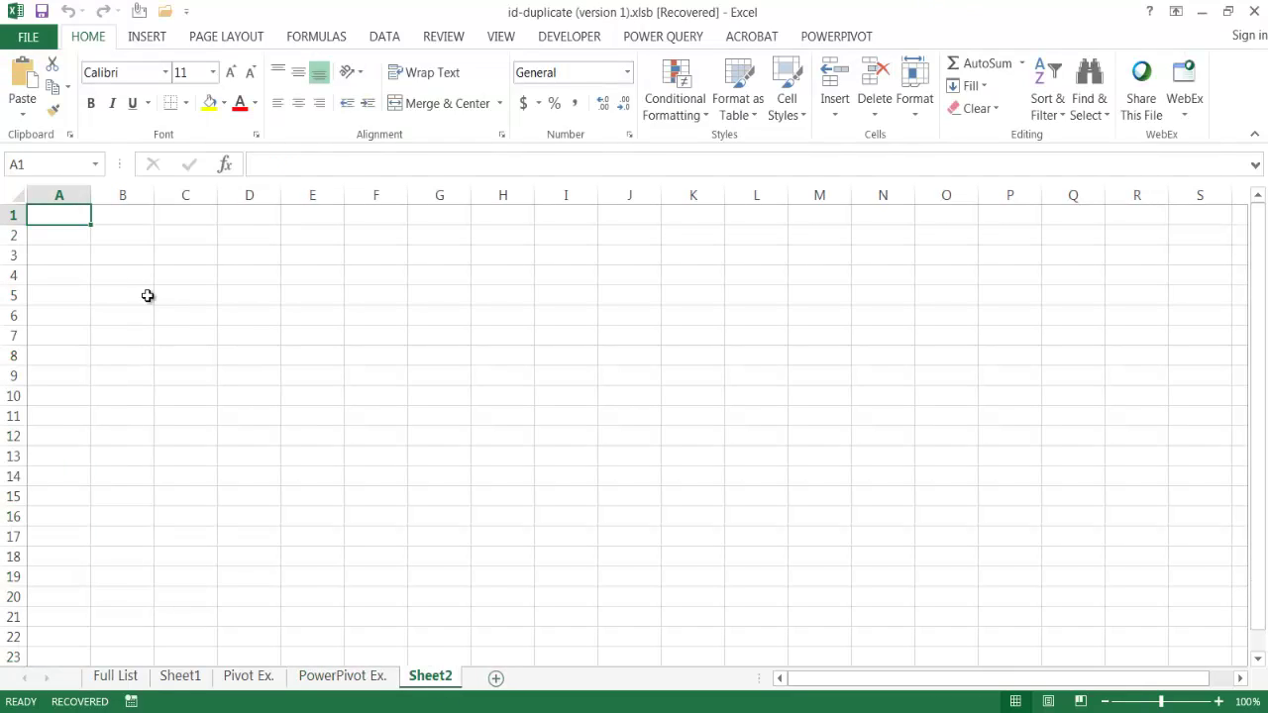
click(20, 119)
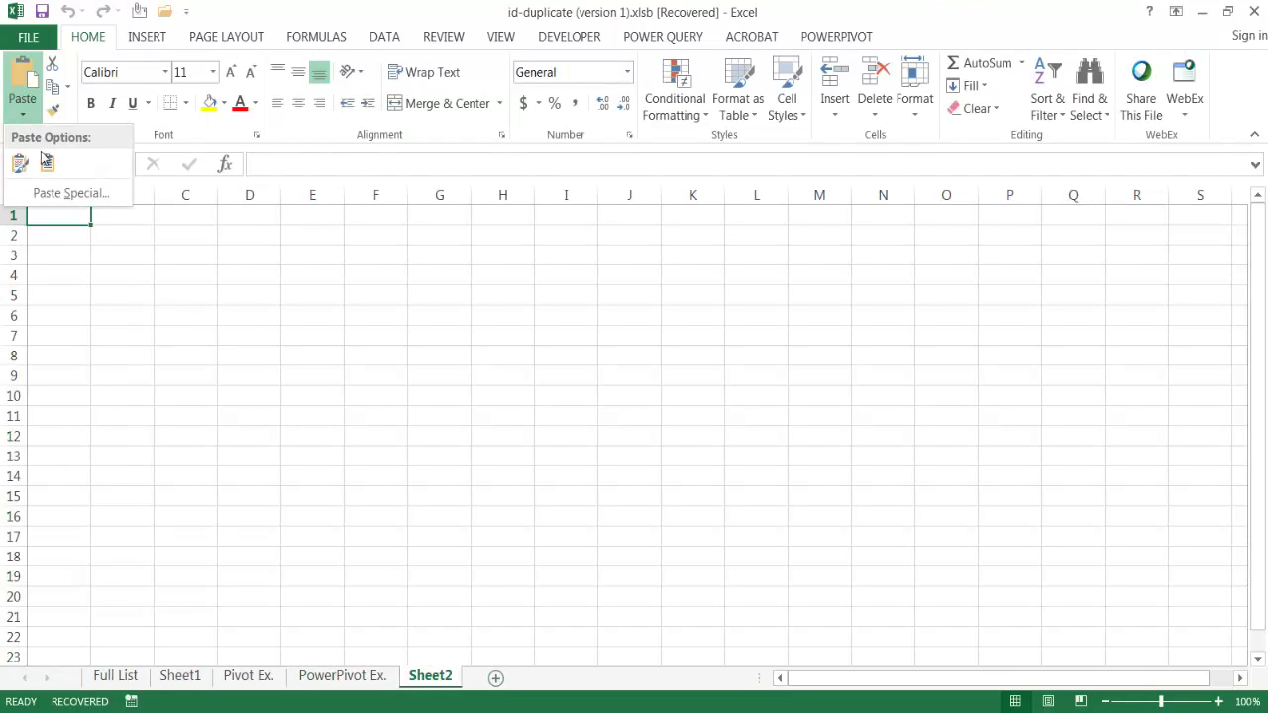
click(44, 159)
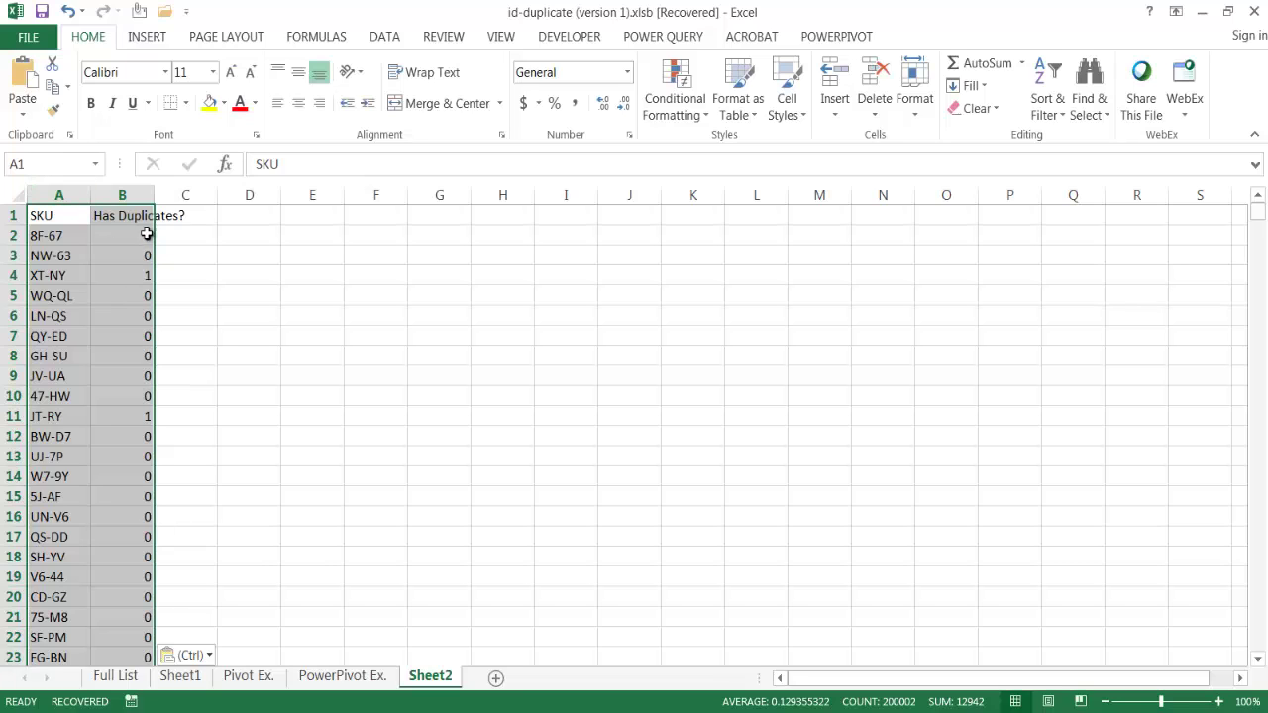
double_click(153, 195)
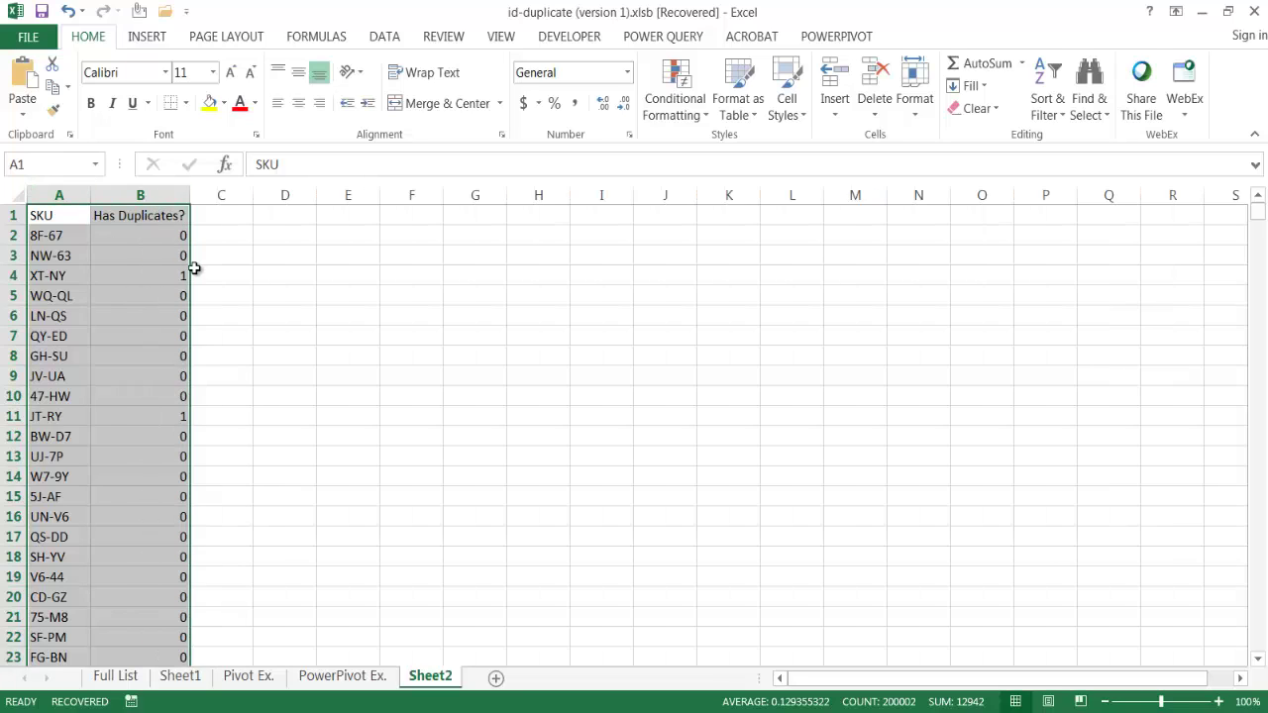
- Add filters to the pasted list's headers and exclude 0 from Has Duplicates?, keeping only 1
click(151, 301)
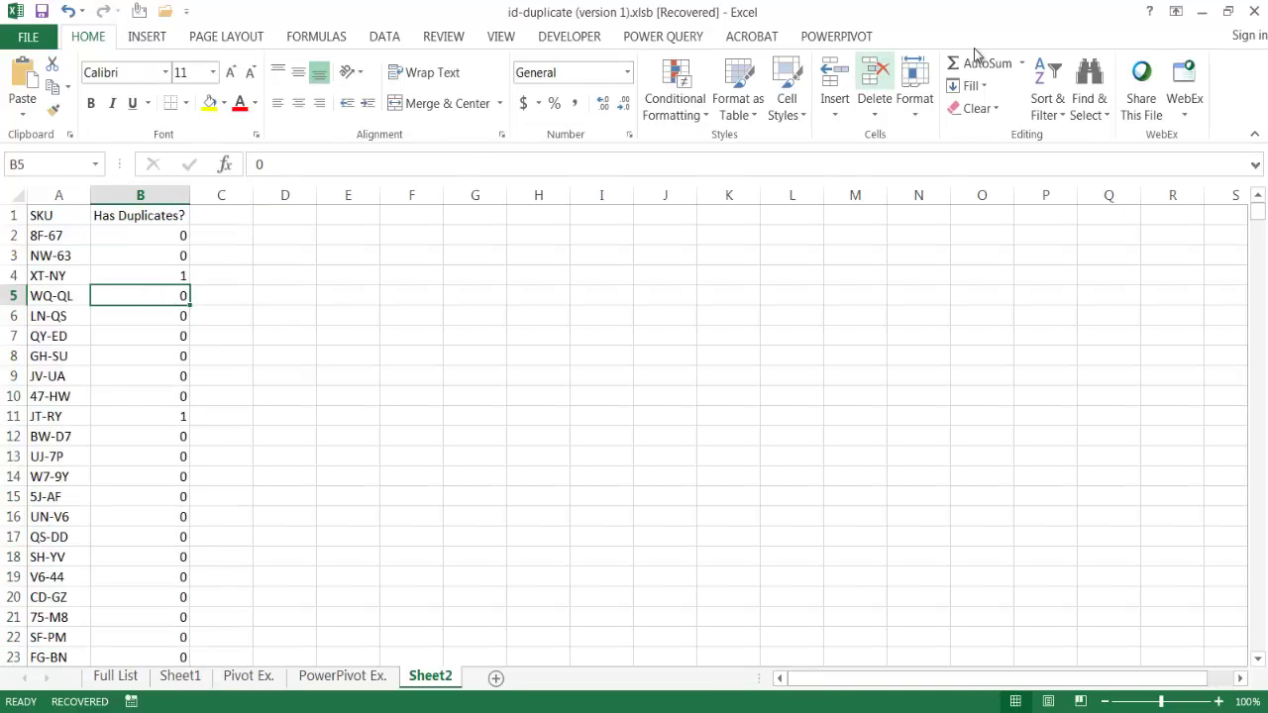
click(1047, 115)
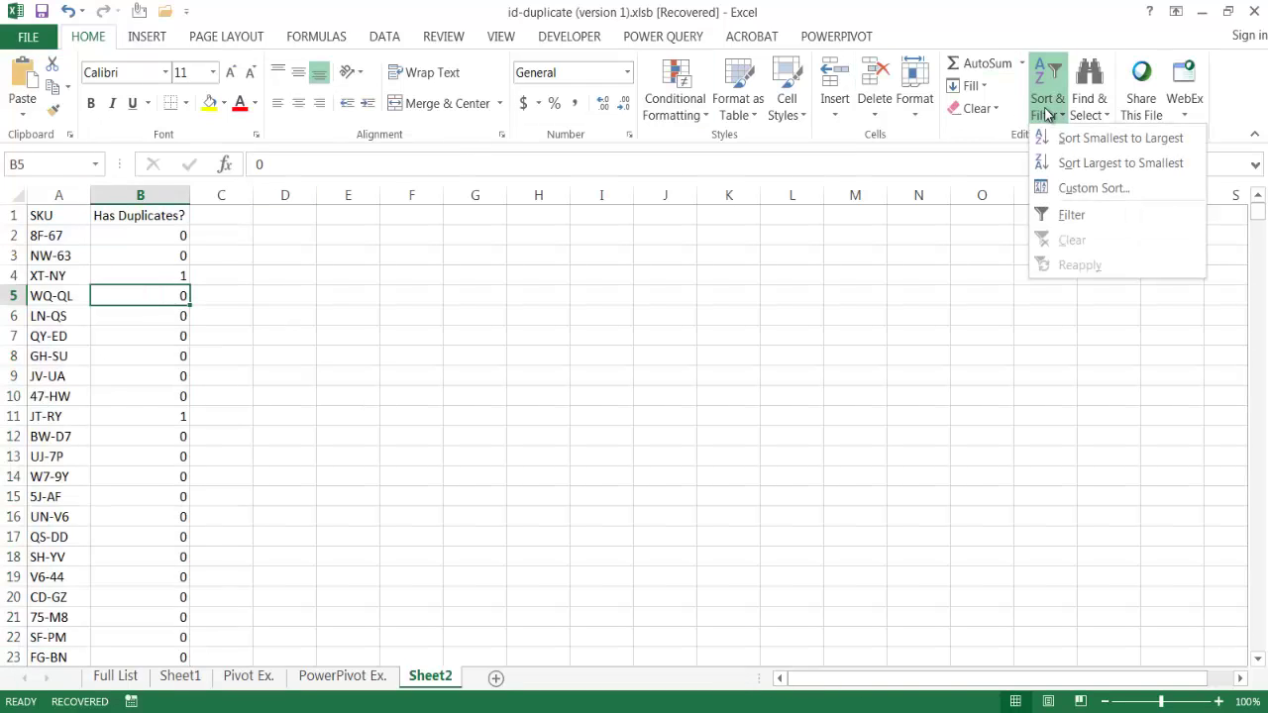
click(1084, 216)
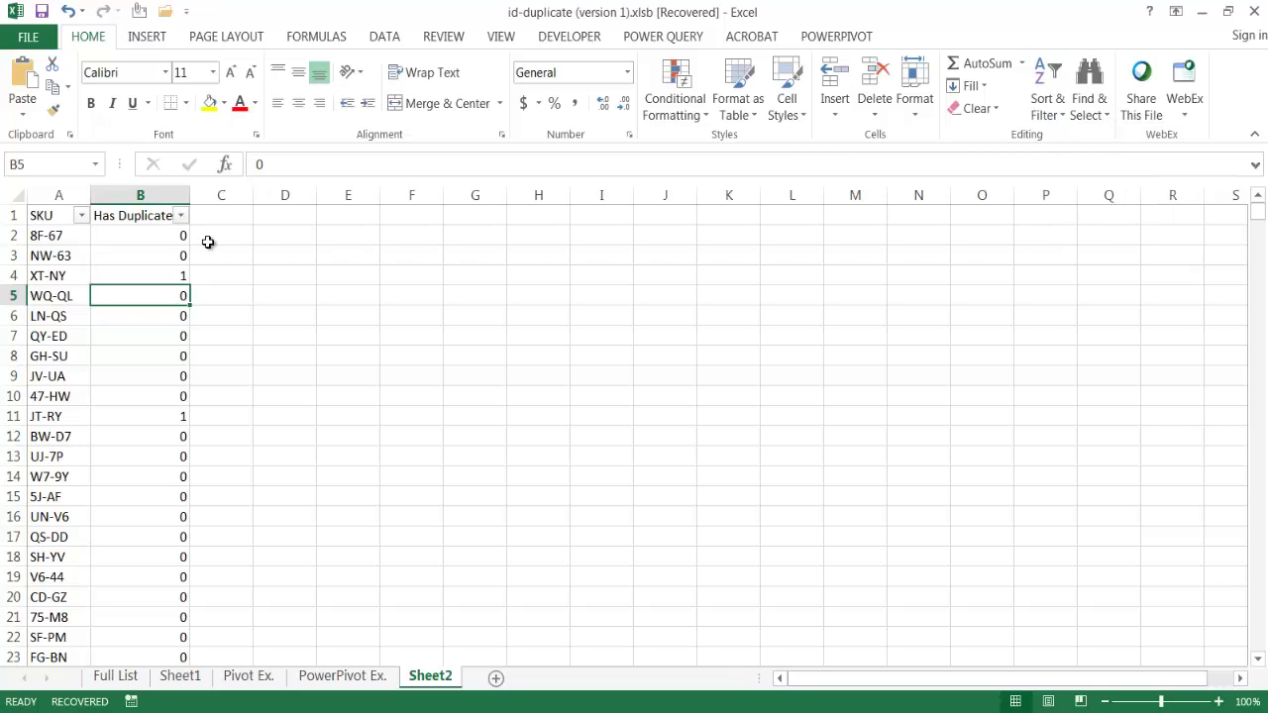
click(181, 216)
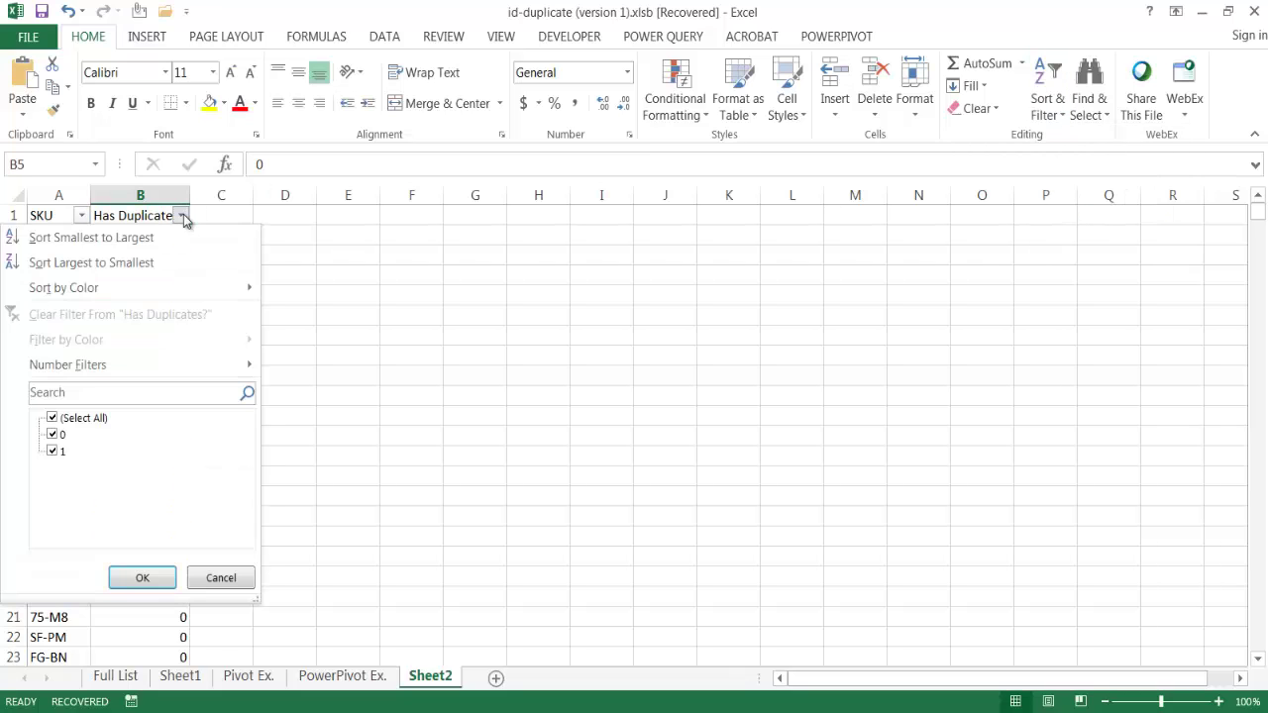
click(56, 437)
click(160, 580)
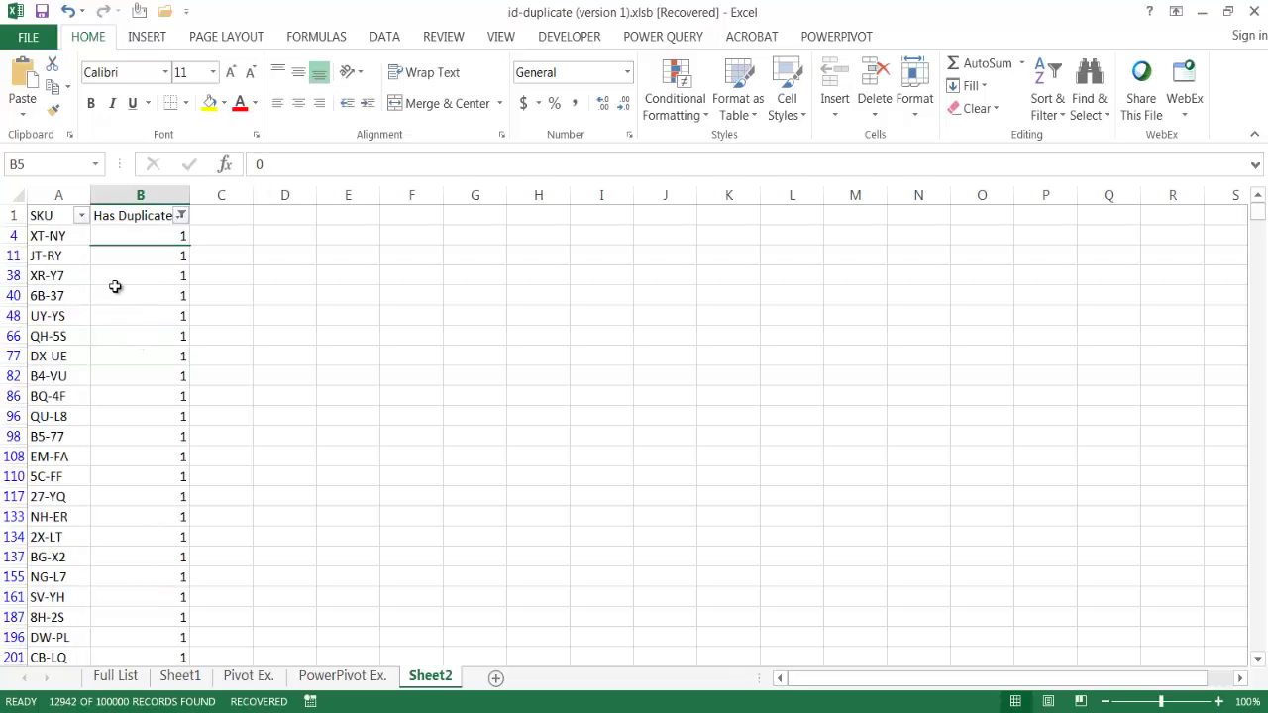
- Select all the filtered SKUs below the column A header and return to the start of the list
click(62, 236)
key(ctrl+shift+Down)
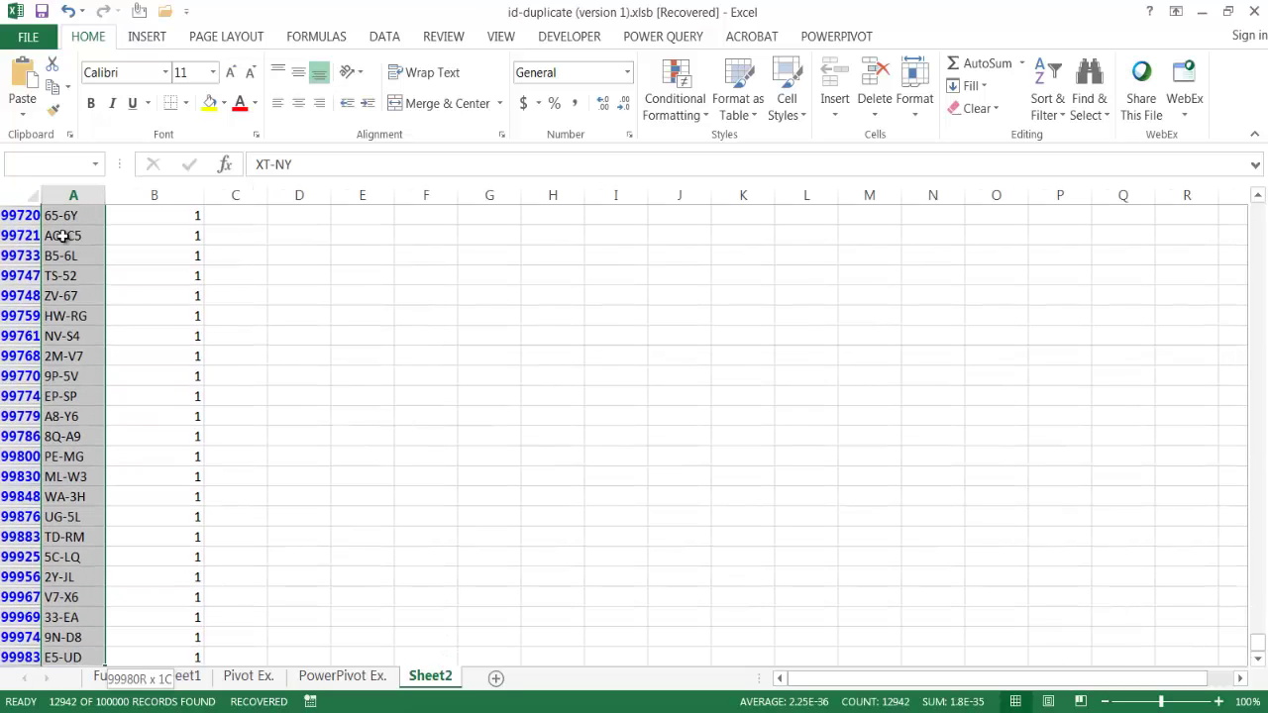
key(ctrl+BackSpace)
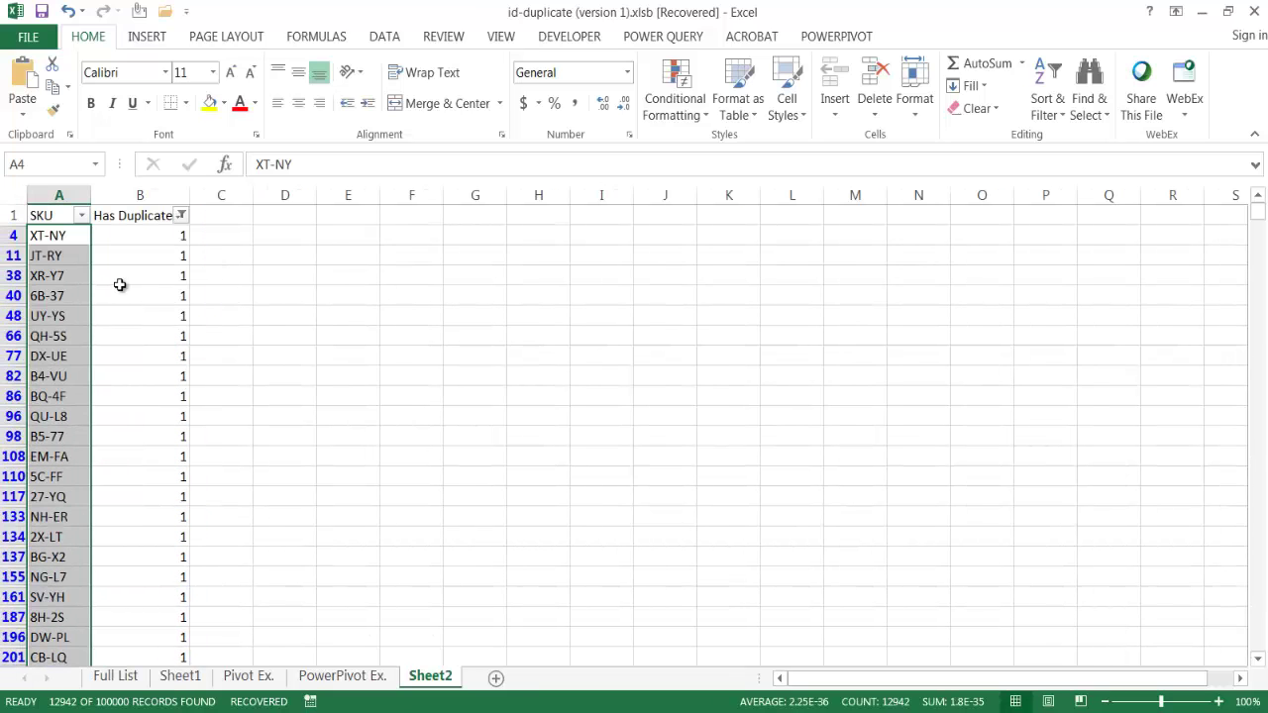
- Switch to the PowerPivot window and create a PivotTable from its data on a new worksheet
click(70, 236)
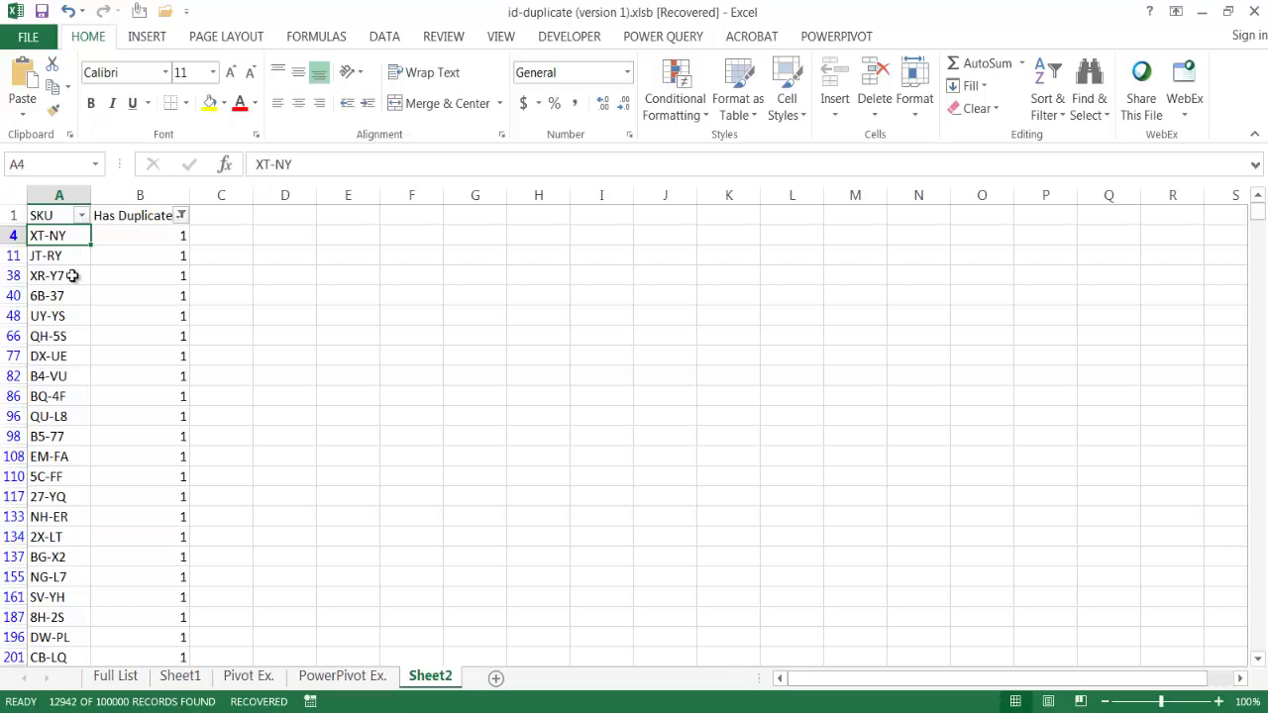
click(65, 316)
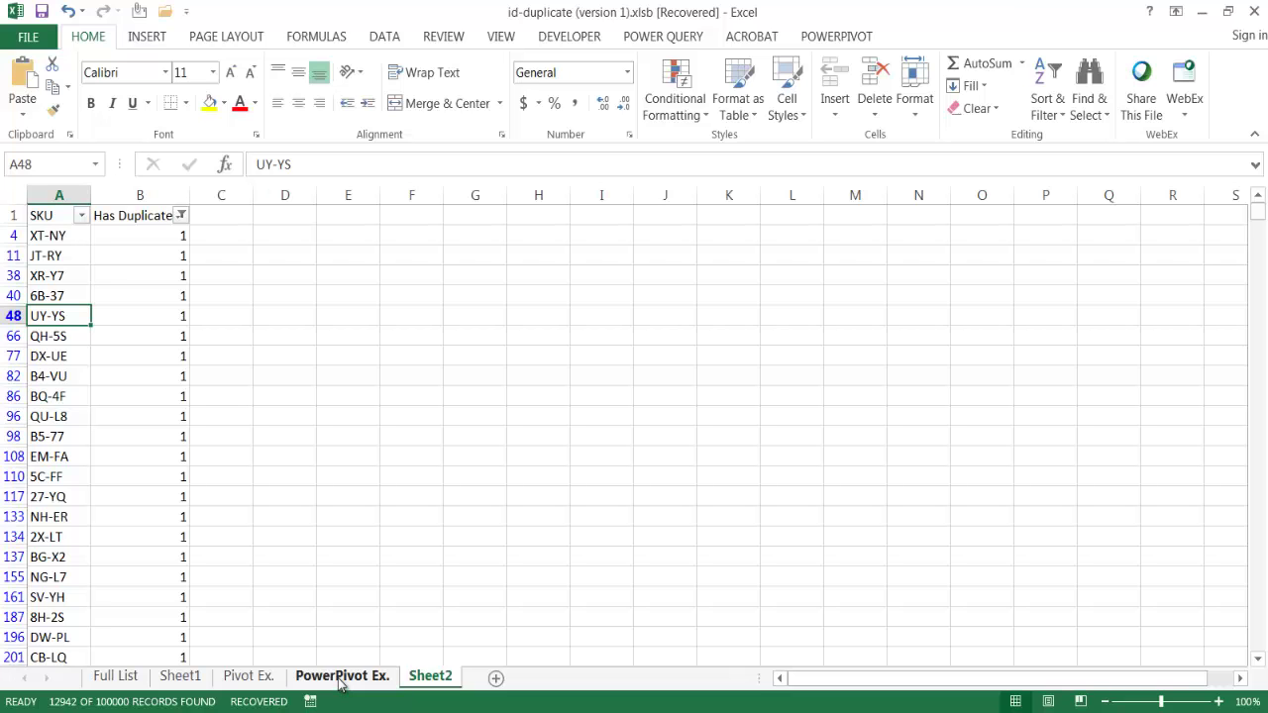
key(alt+Tab)
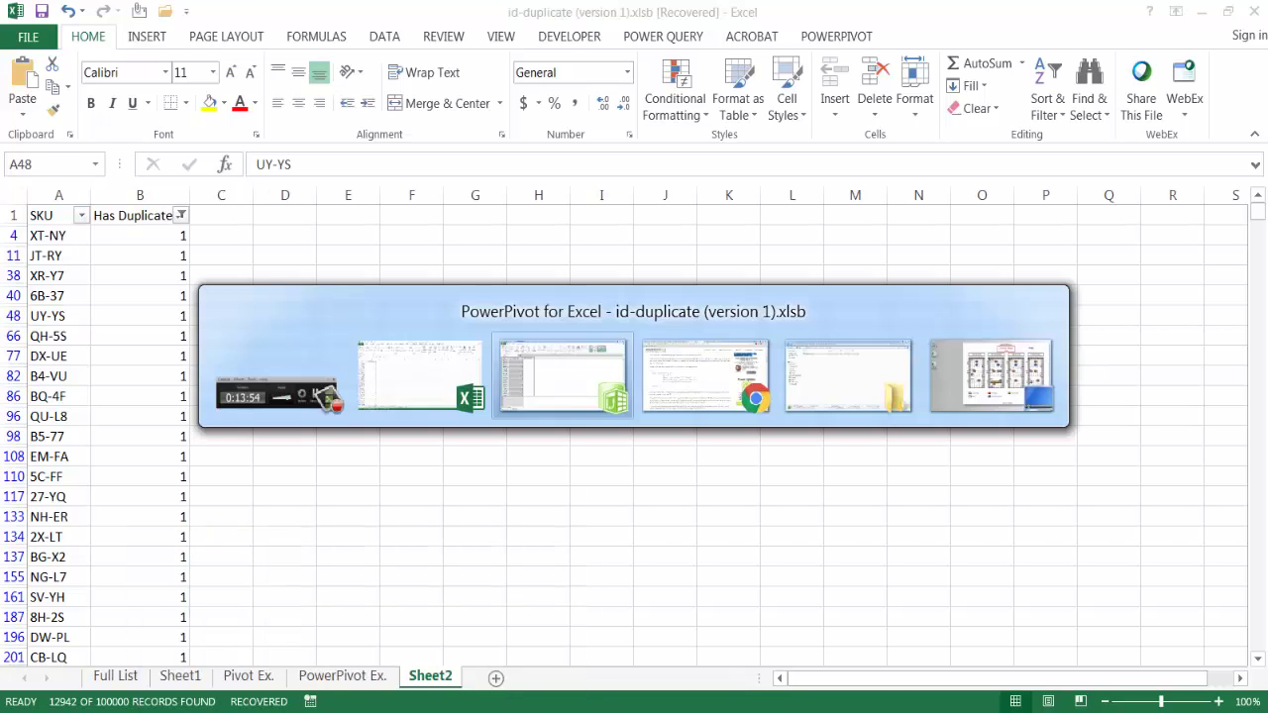
click(143, 287)
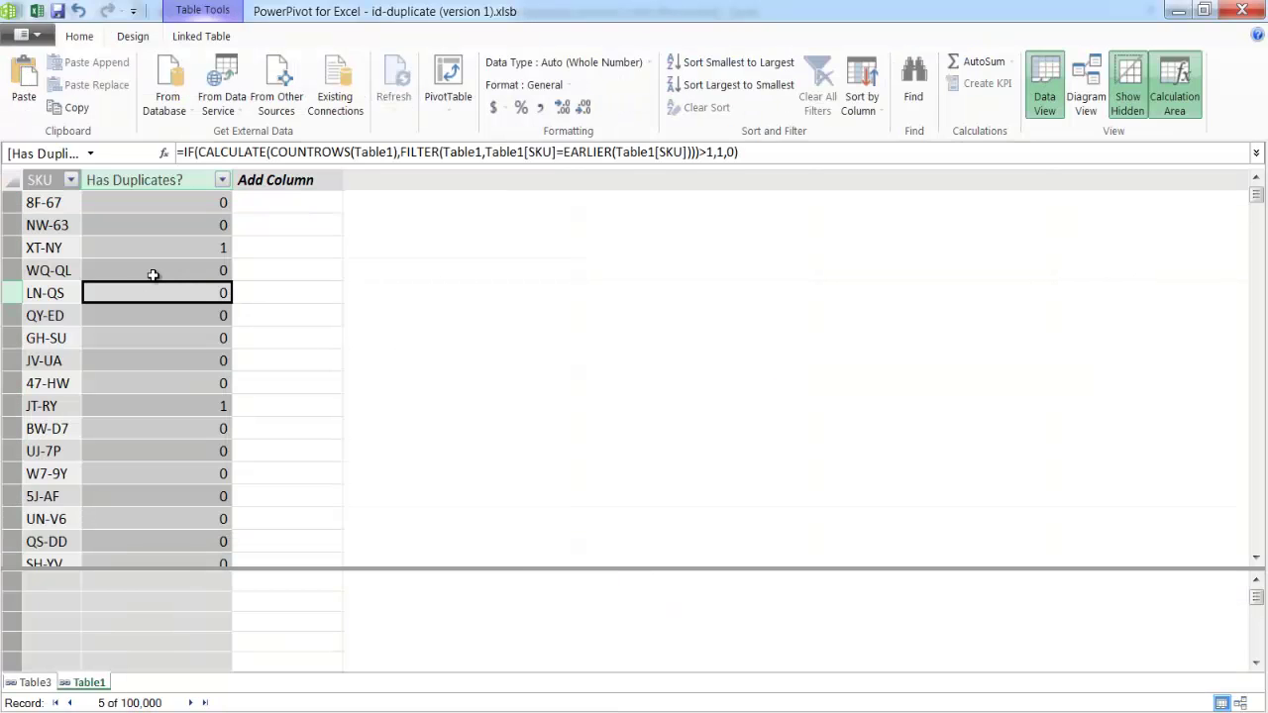
click(449, 77)
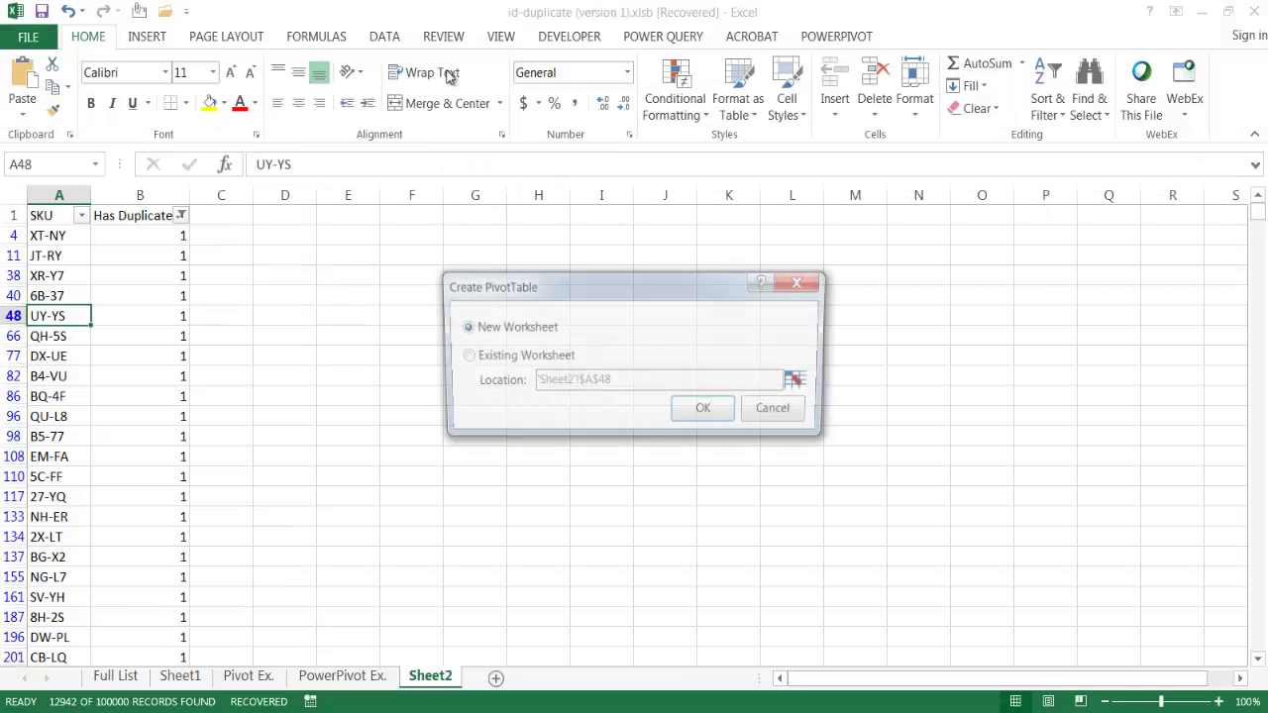
click(703, 411)
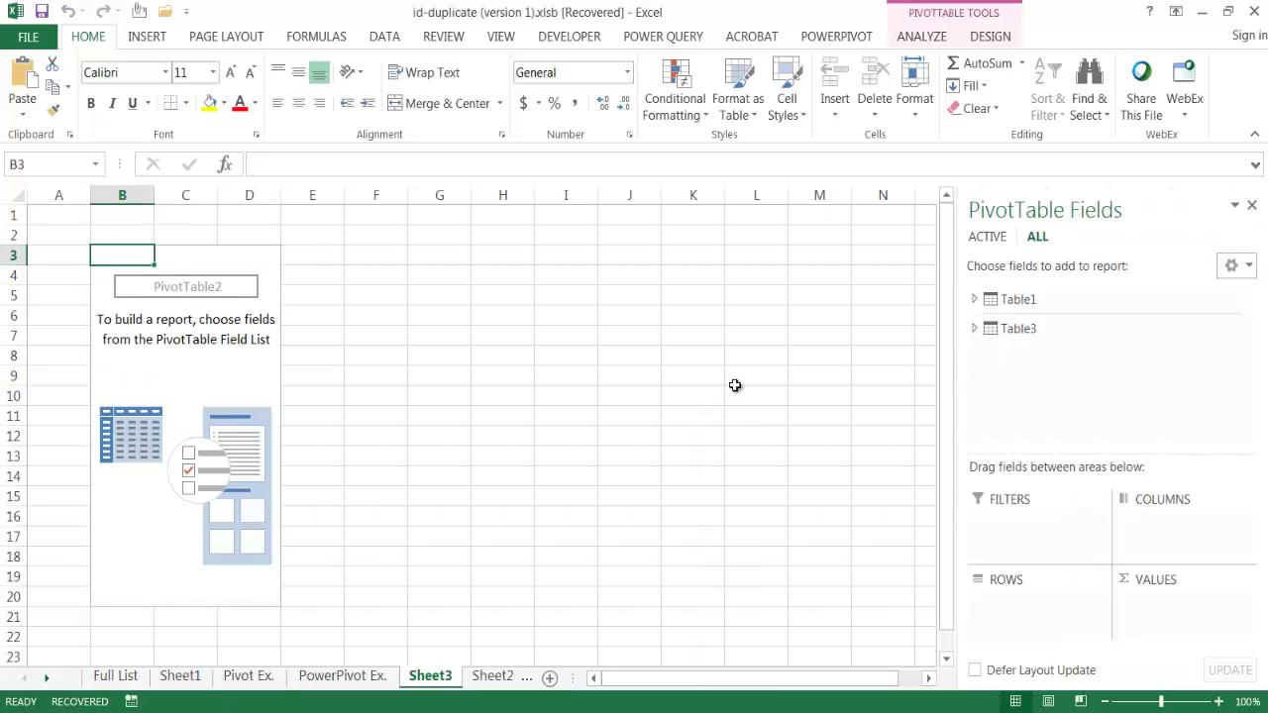
- Build the PivotTable from Table1 with SKU as rows, Has Duplicates? as report filter and Count of SKU as values
click(974, 300)
drag(1035, 320, 1039, 600)
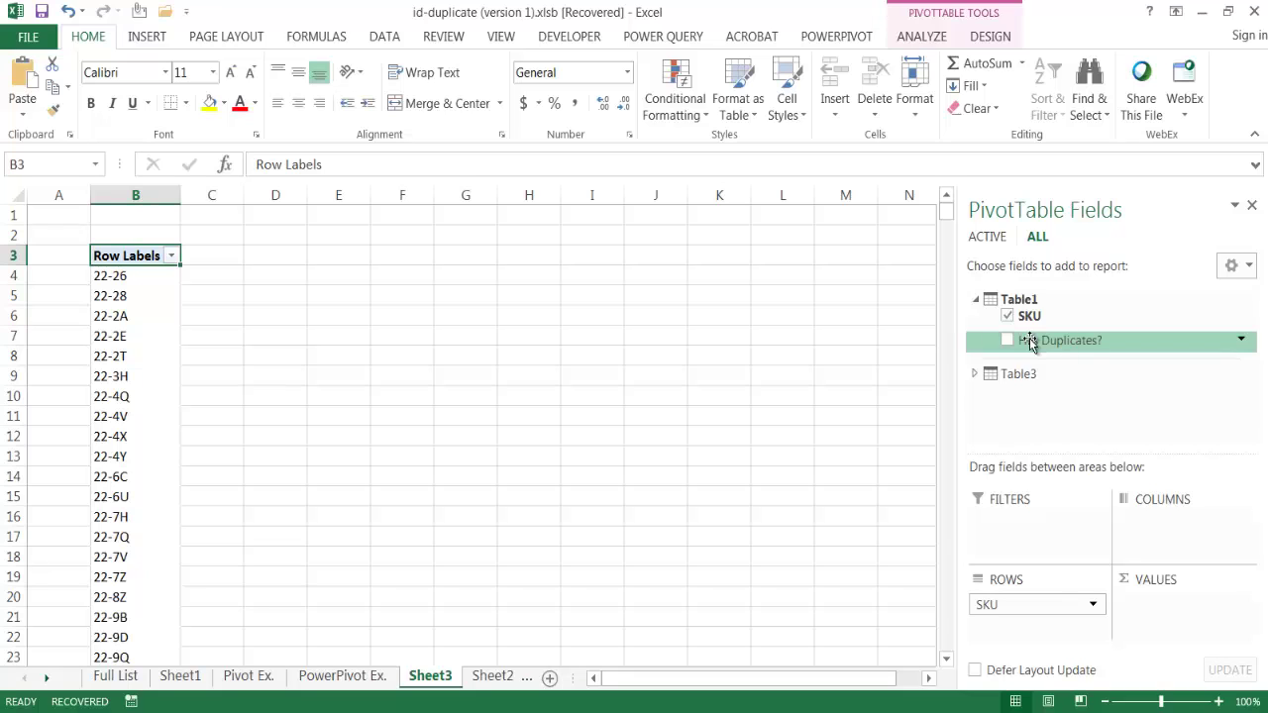
drag(1030, 342, 1042, 517)
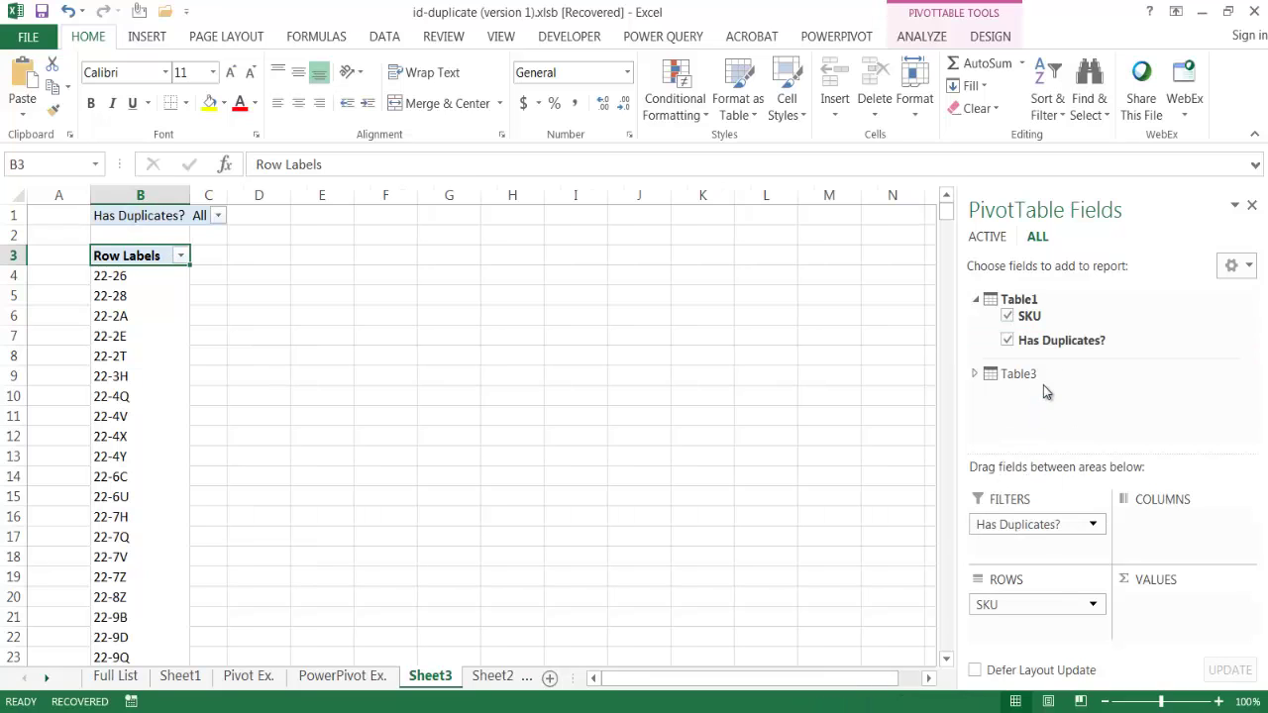
drag(1026, 316, 1178, 604)
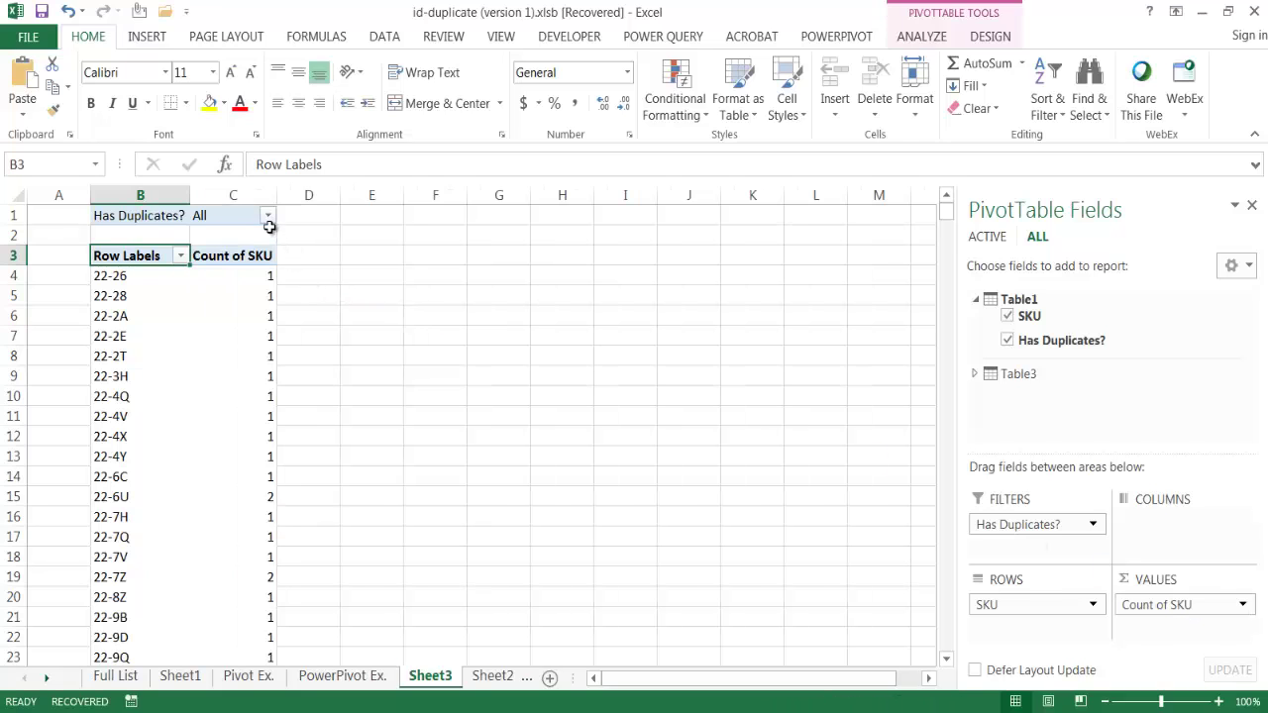
- Filter the PivotTable's Has Duplicates? report filter to 1
click(268, 215)
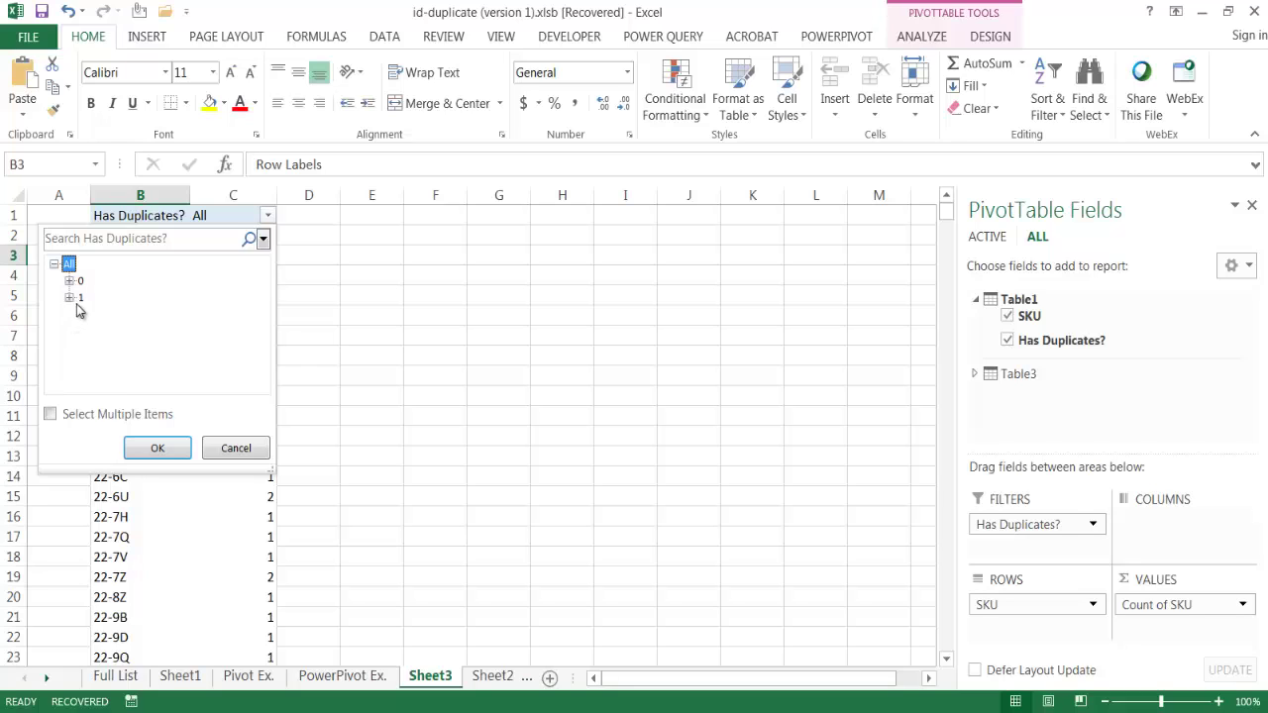
click(80, 297)
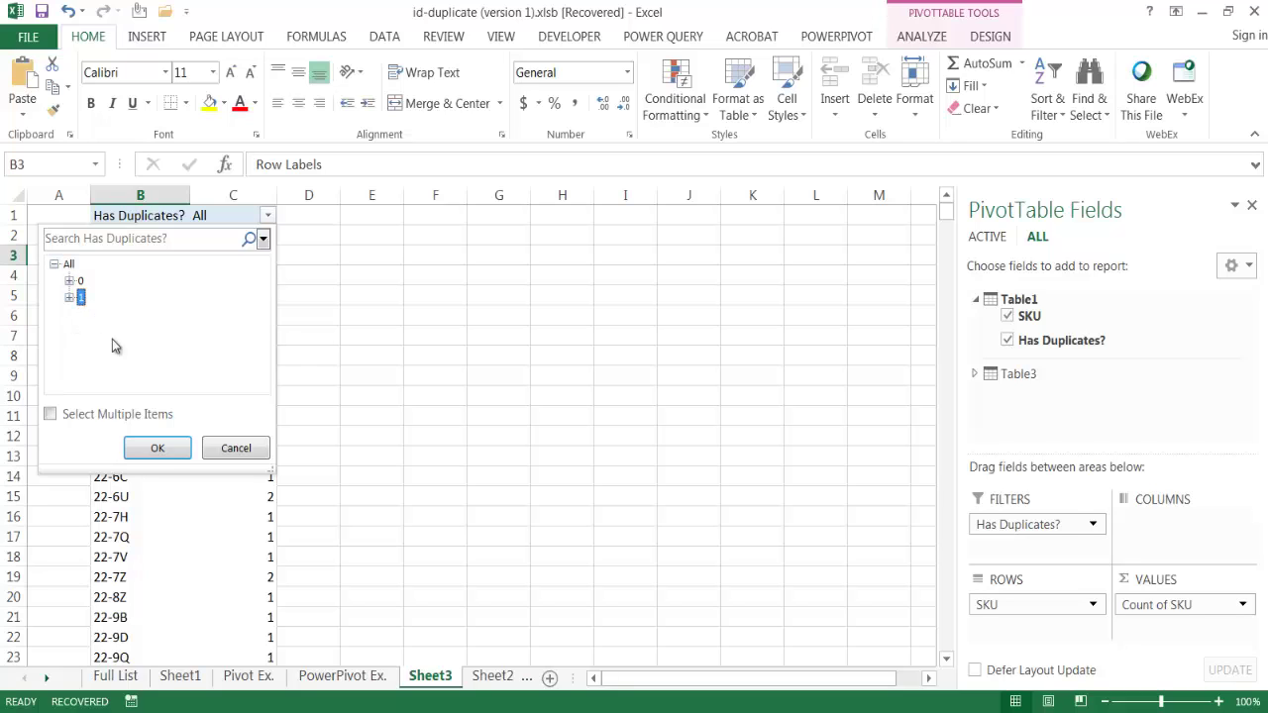
click(164, 451)
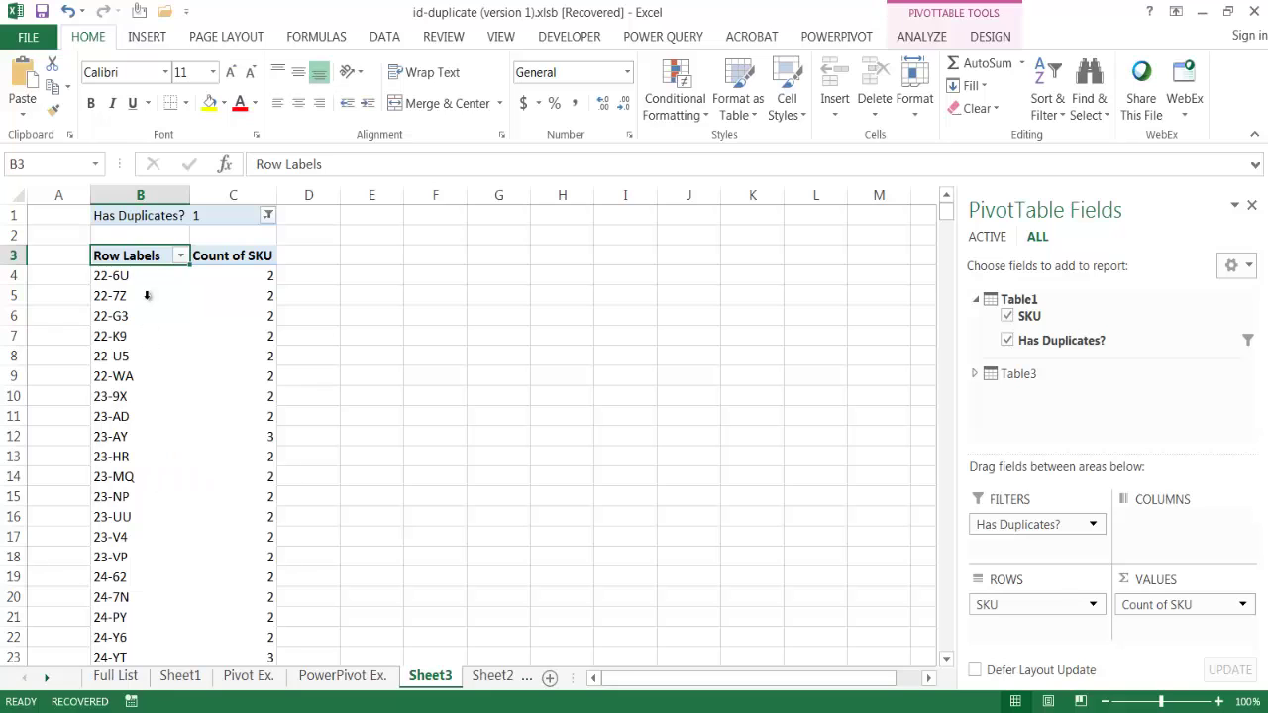
- Select all SKU row labels in the filtered PivotTable from B4 down, excluding the Grand Total row, to count them
click(139, 276)
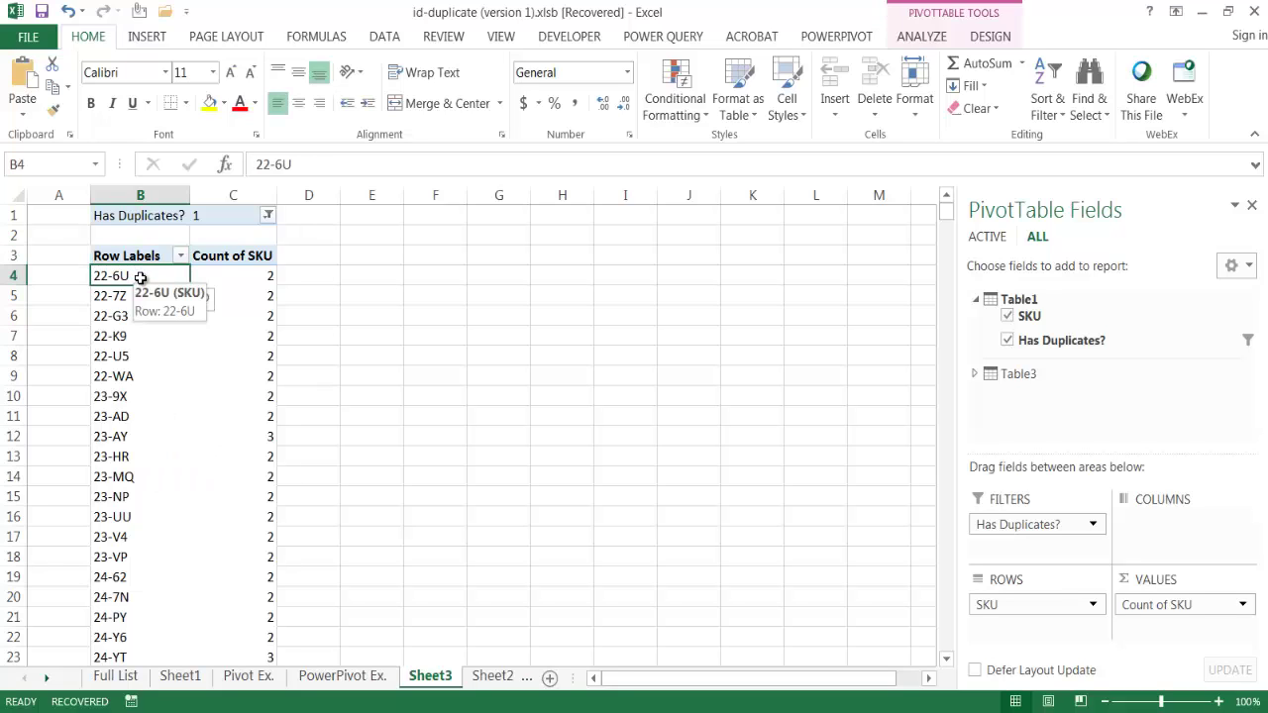
key(ctrl+shift+Down)
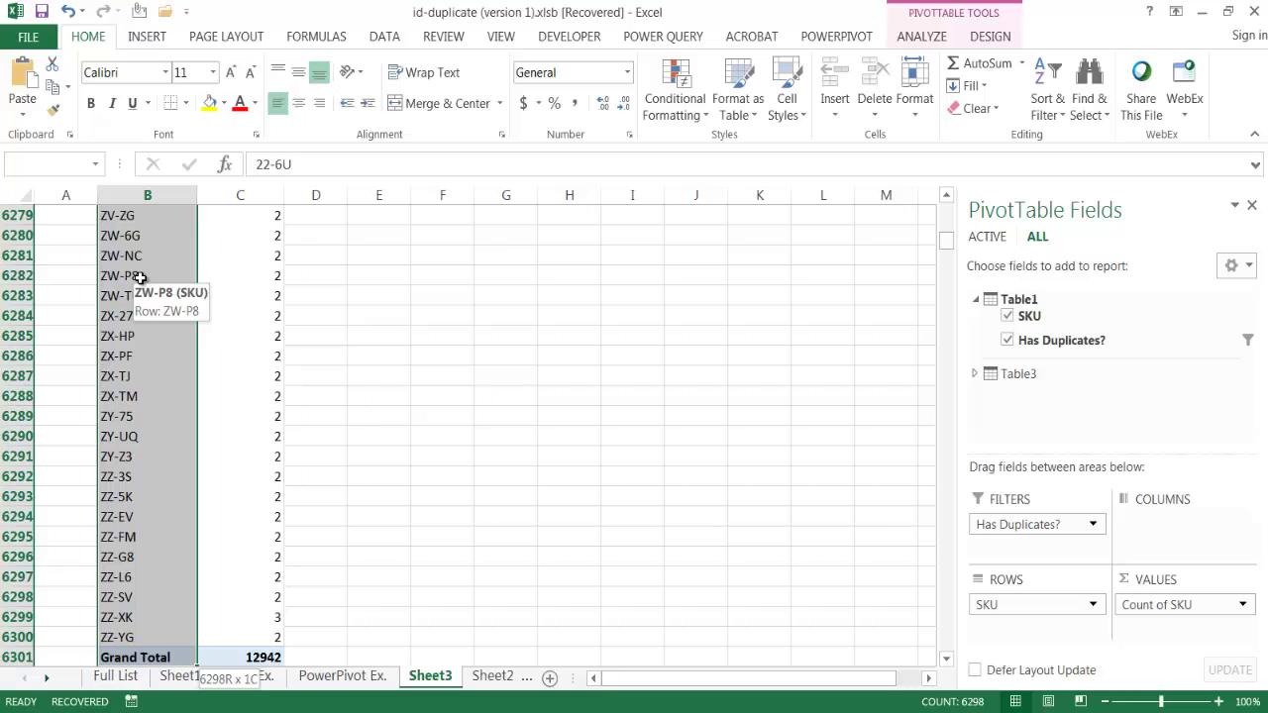
key(shift+Up)
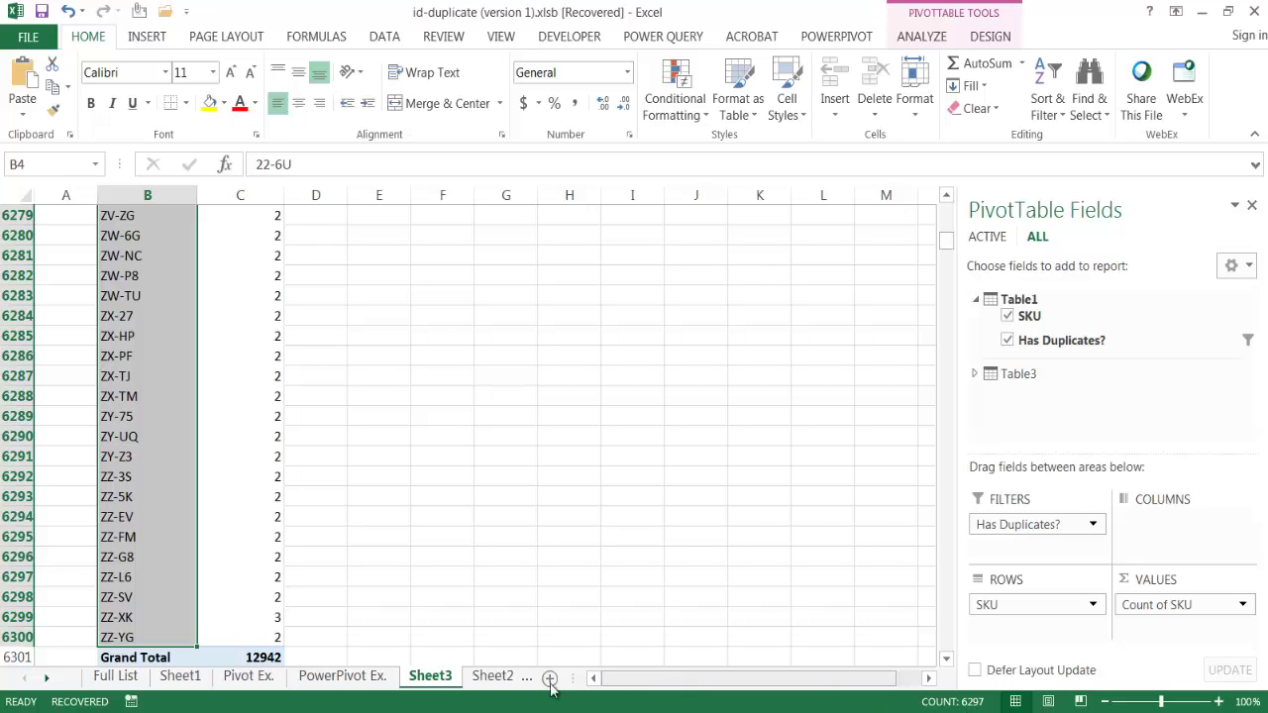
- Go to Sheet1 and select all filtered SKU row labels from A15 down to compare their count with the PowerPivot result
click(251, 677)
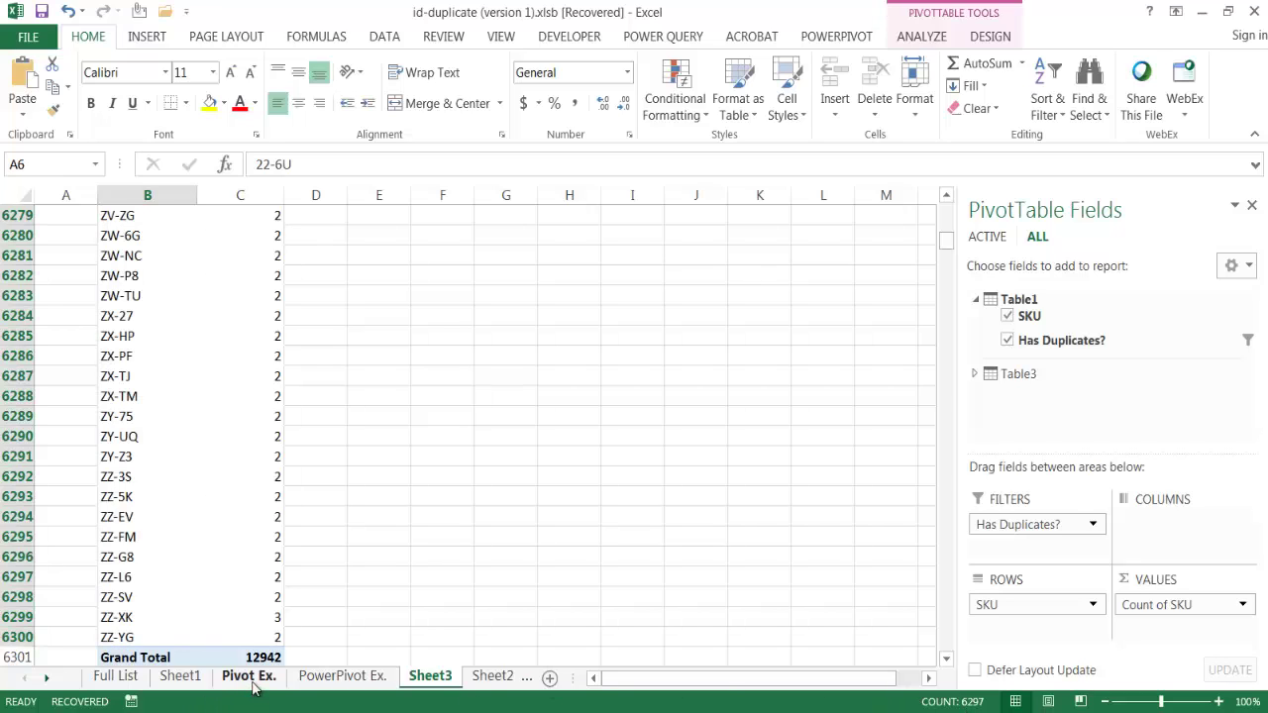
click(187, 678)
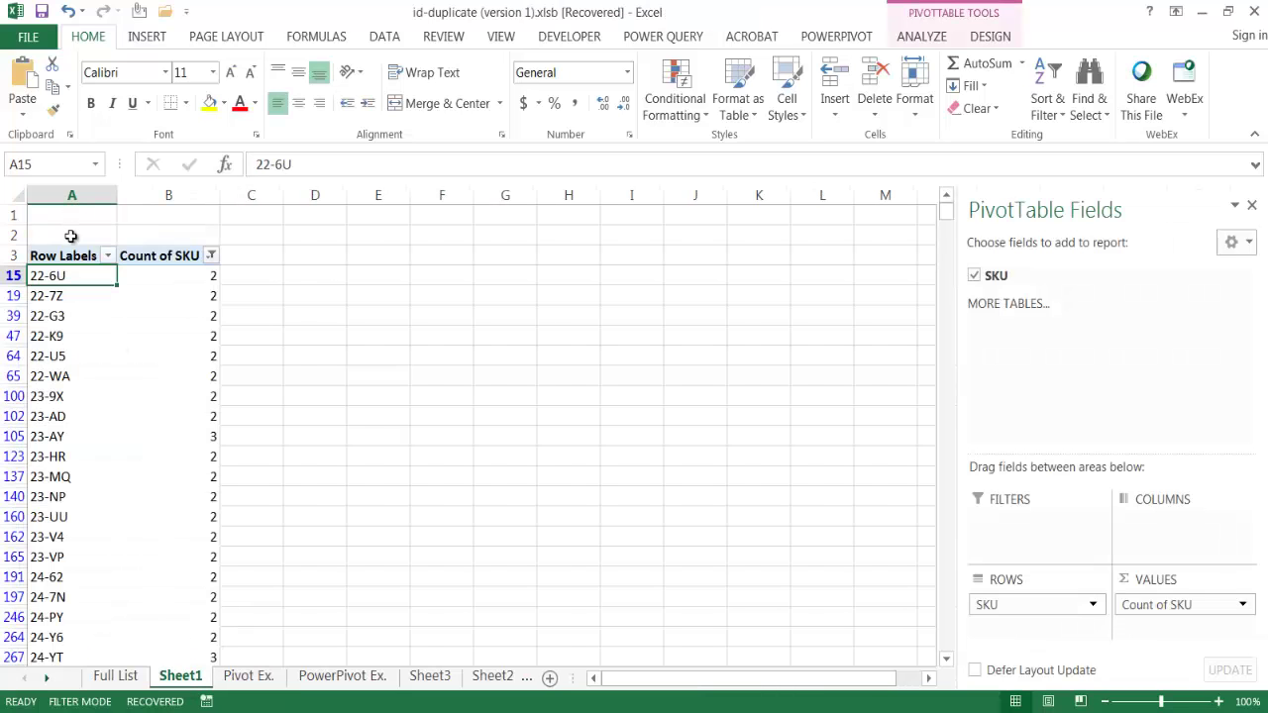
key(ctrl+shift+Down)
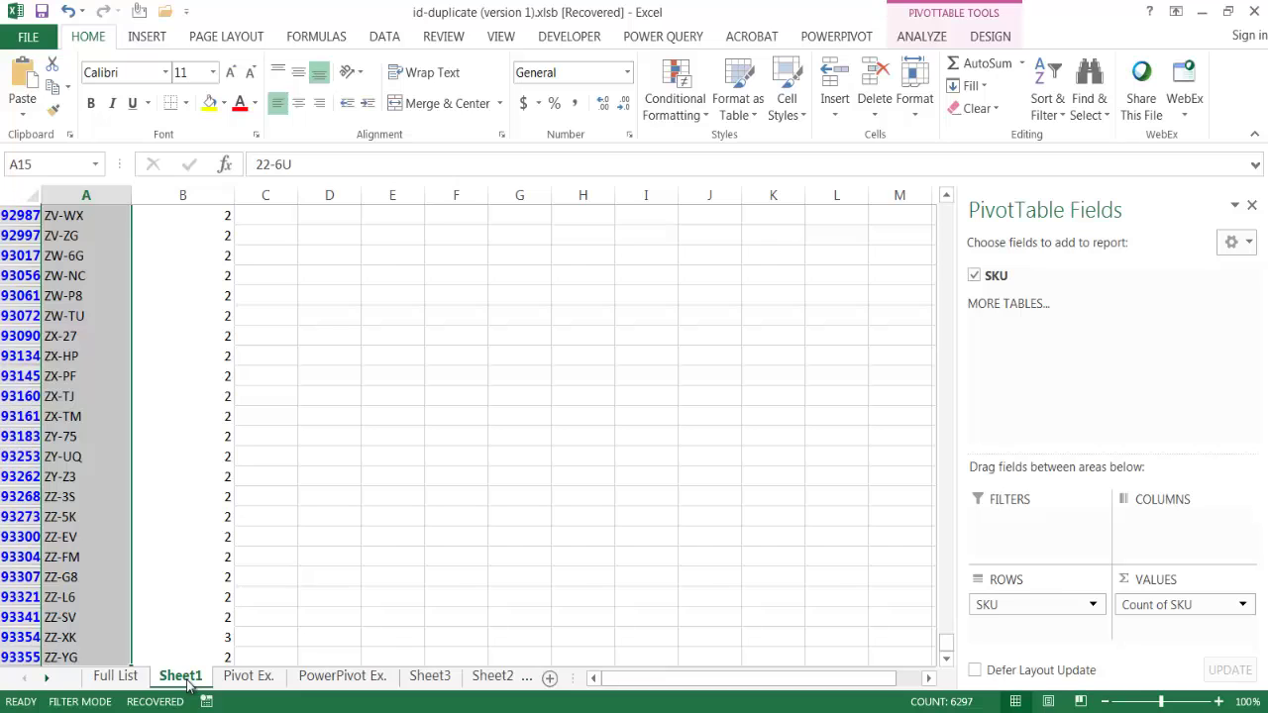
click(188, 681)
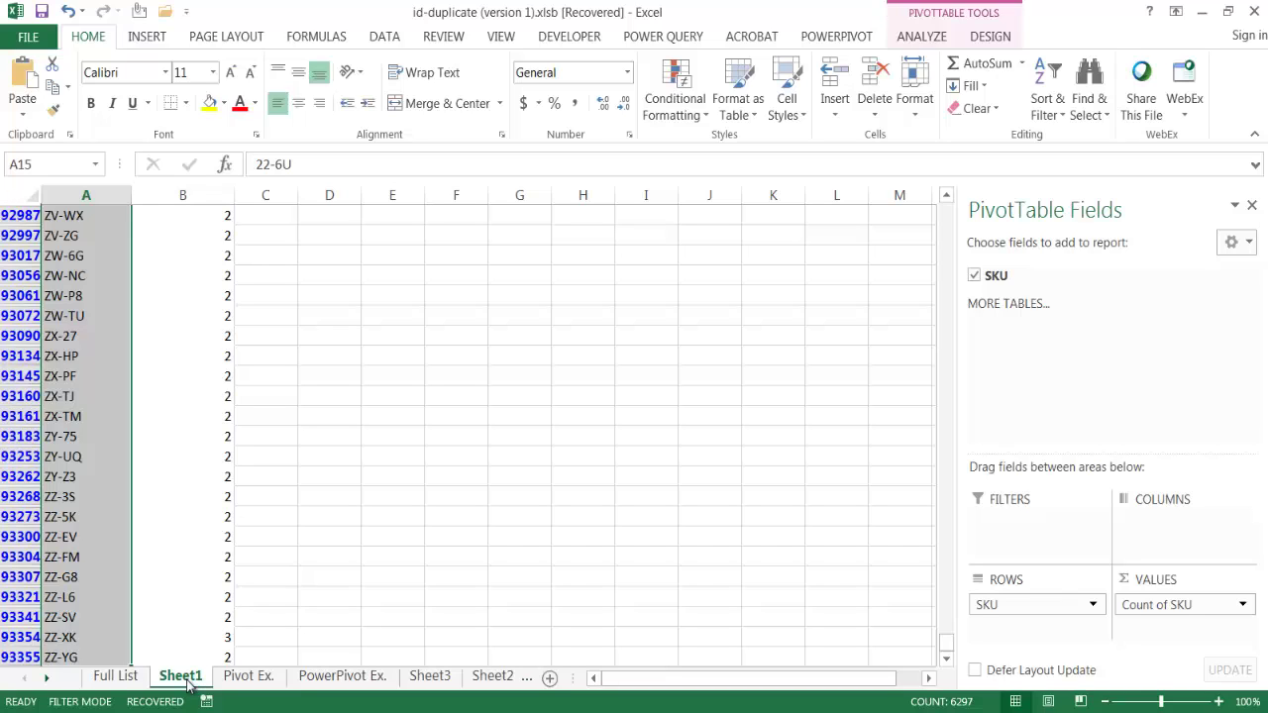